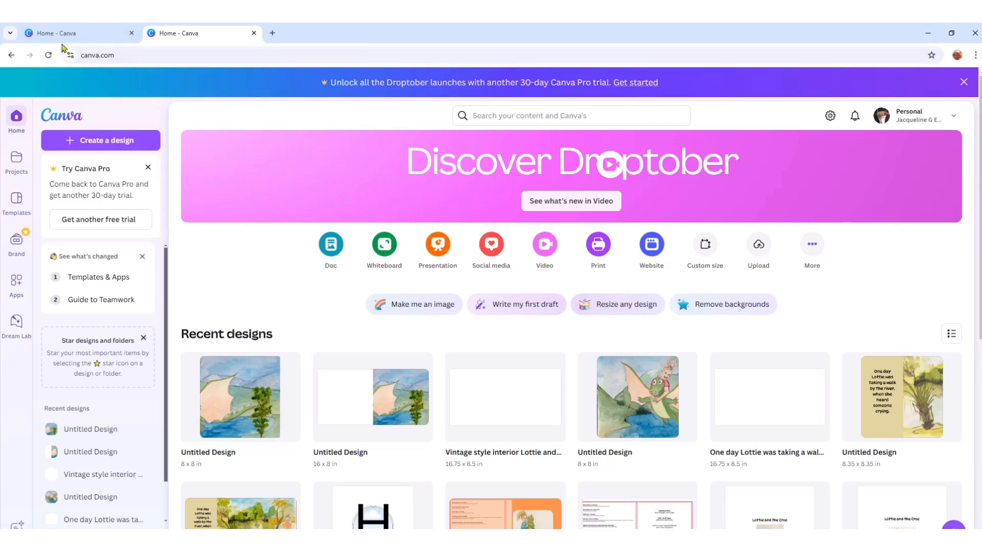
- Create a new custom-size design 16 in wide and 8 in high
left_click(77, 33)
left_click(199, 34)
left_click(97, 143)
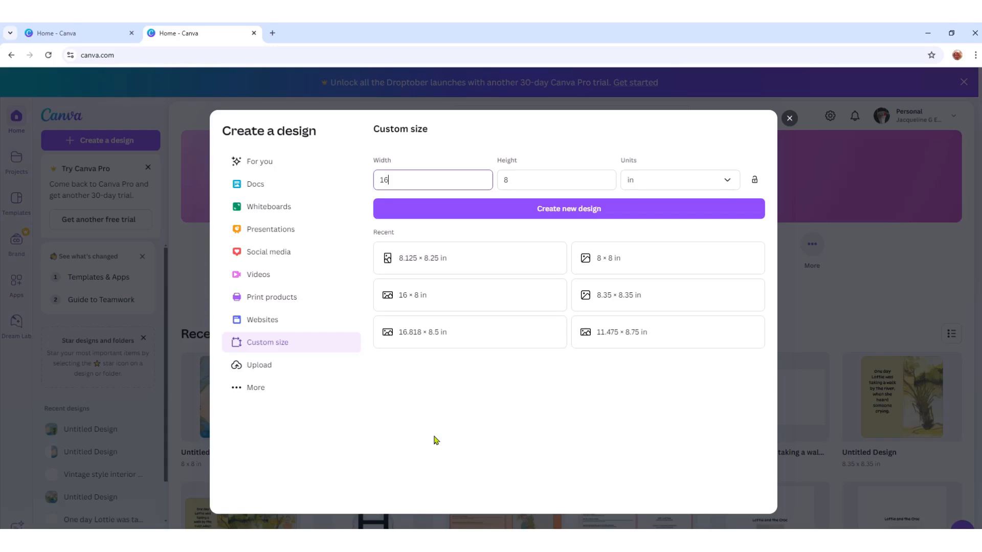
left_click(577, 214)
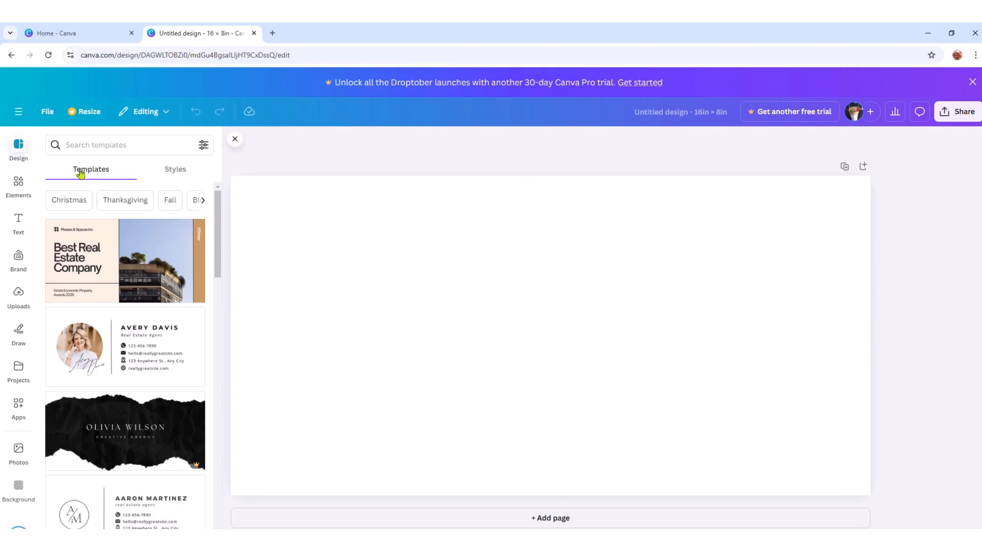
- Show rulers and guides, and place a vertical guide at the middle of the page
left_click(47, 112)
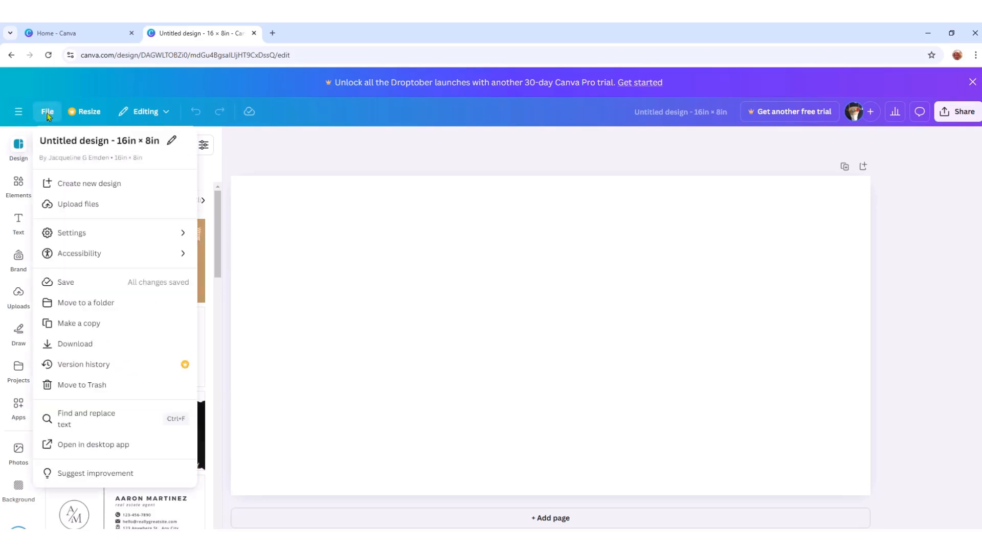
mouse_move(83, 235)
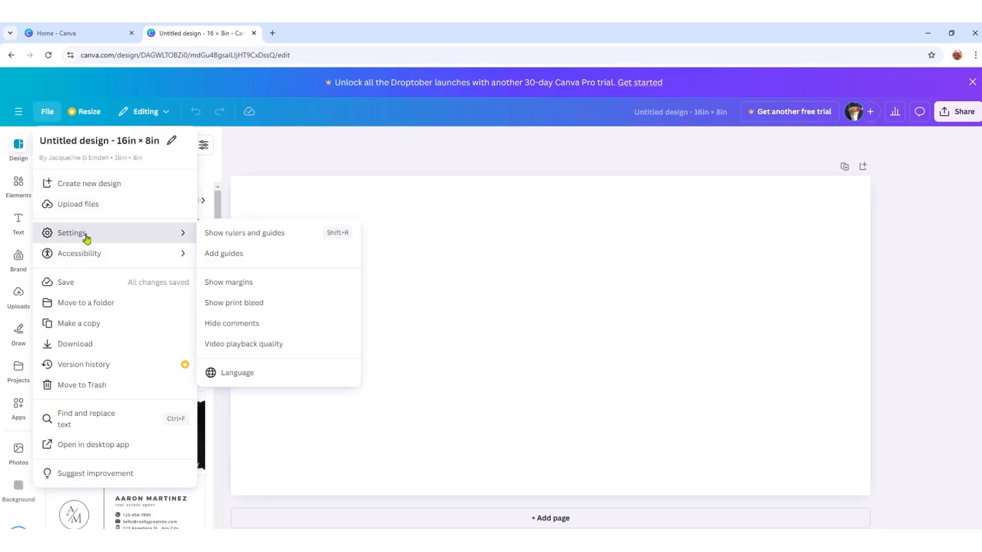
left_click(244, 234)
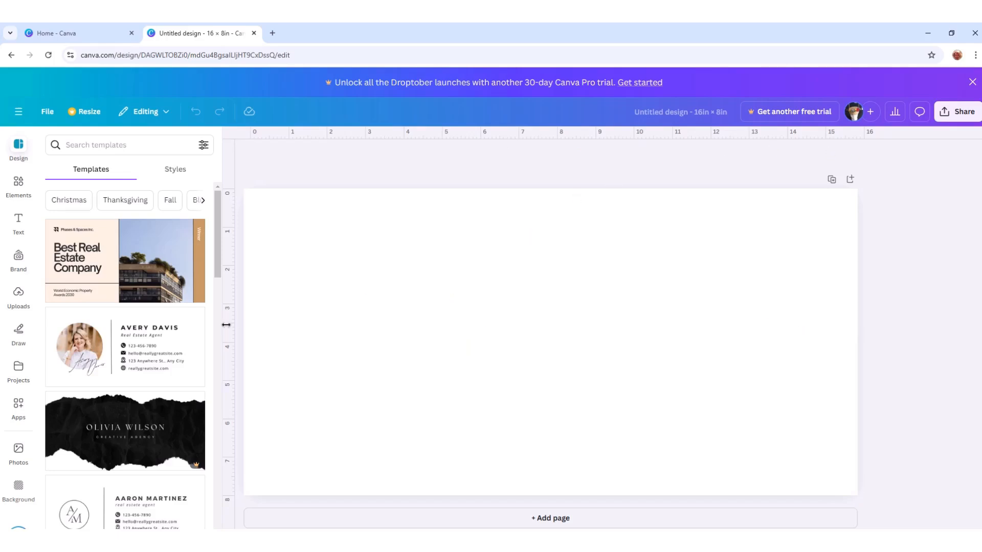
left_click_drag(230, 324, 552, 372)
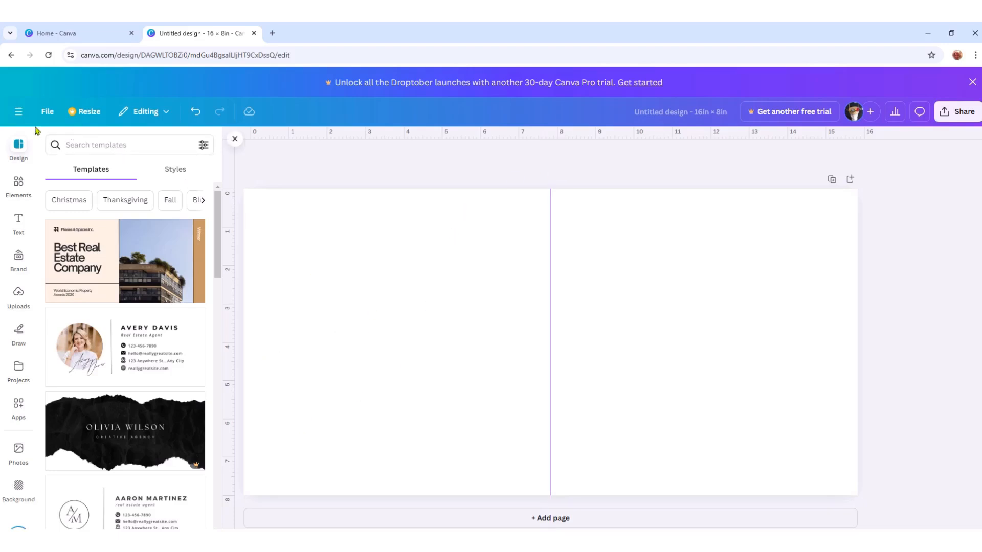
- Show the print bleed on the 16 × 8 in page
left_click(47, 113)
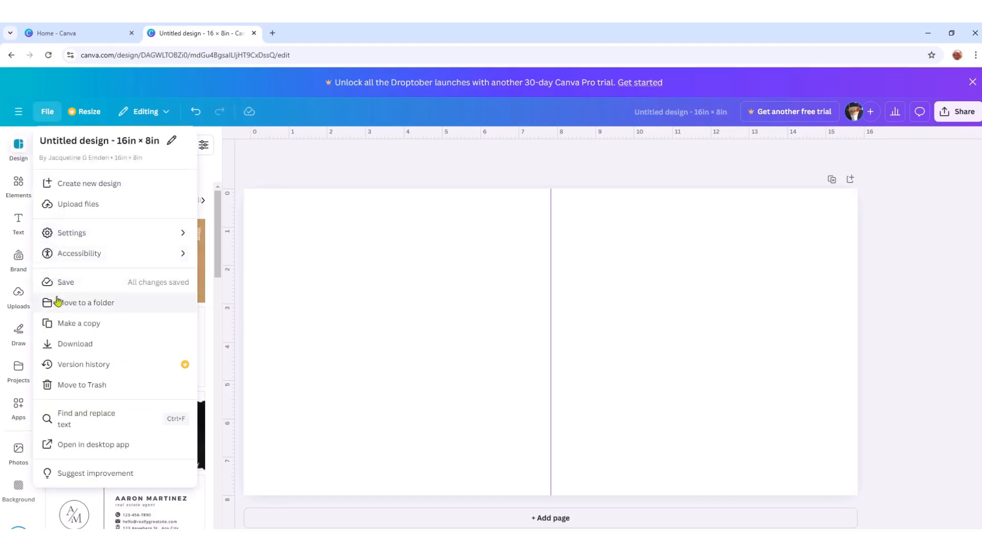
mouse_move(193, 240)
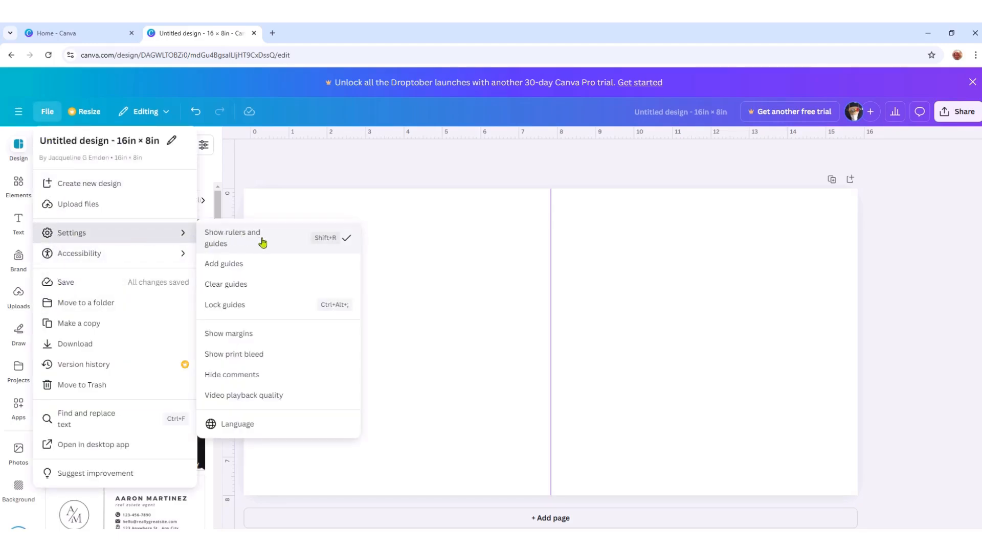
left_click(236, 360)
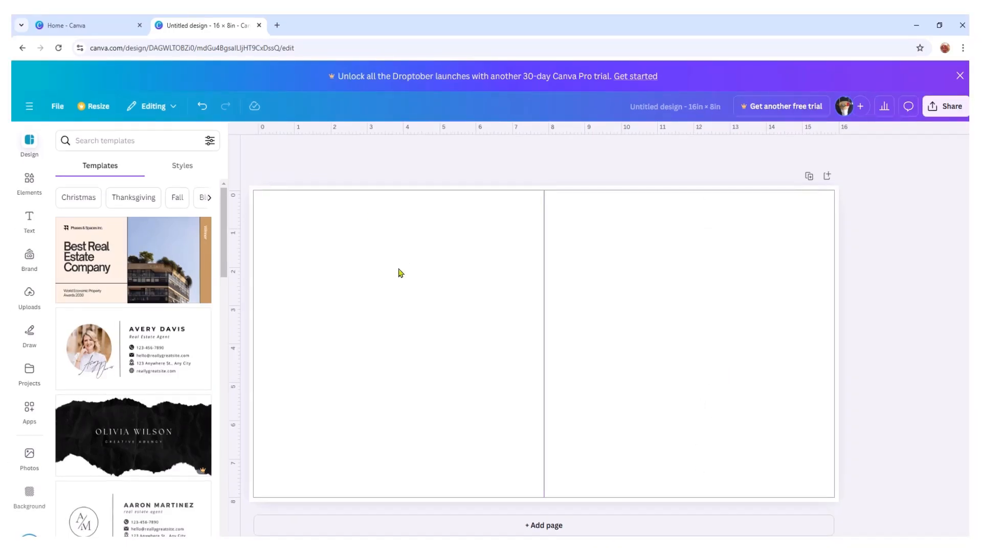
- From the other Canva home page, create a second custom-size design of 8.125 × 8.25 in
left_click(94, 29)
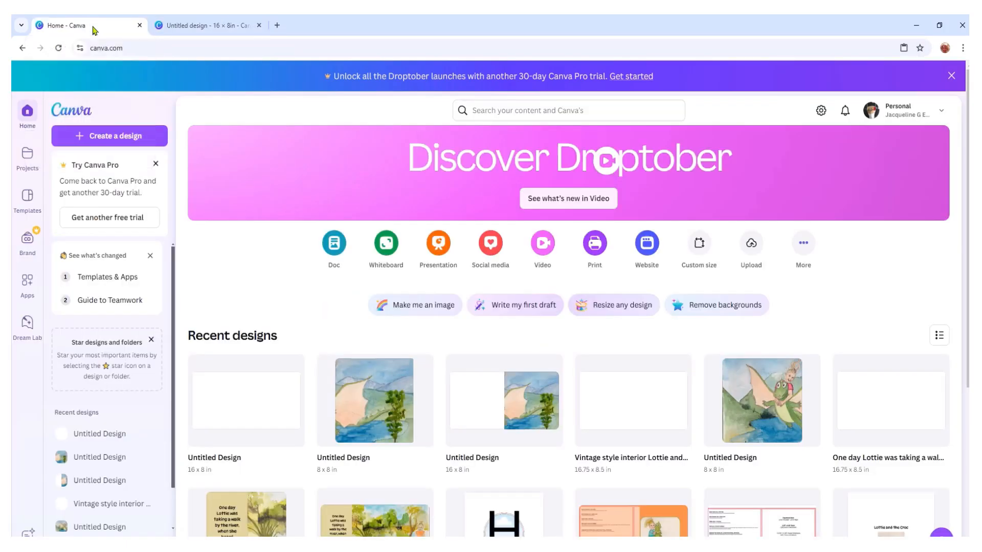
left_click(115, 134)
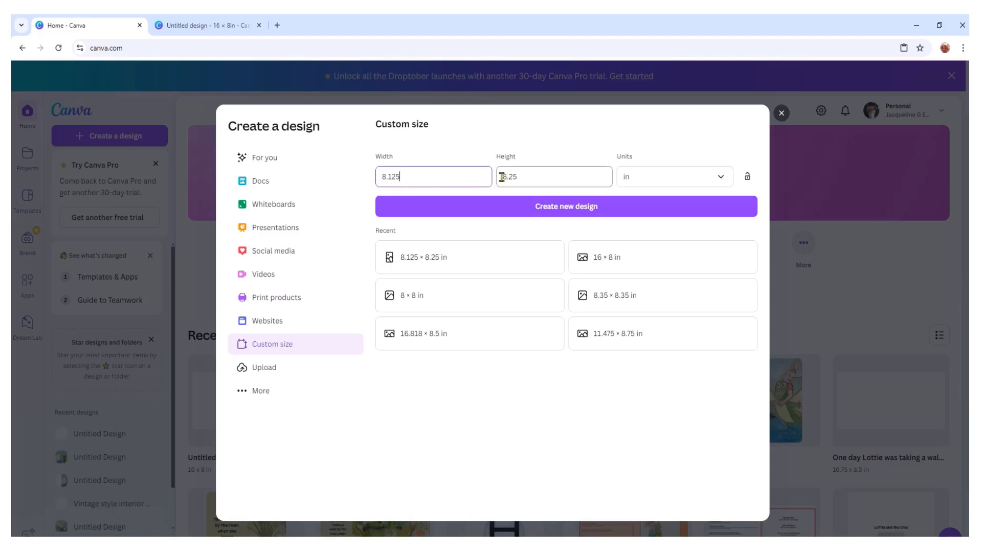
left_click(605, 211)
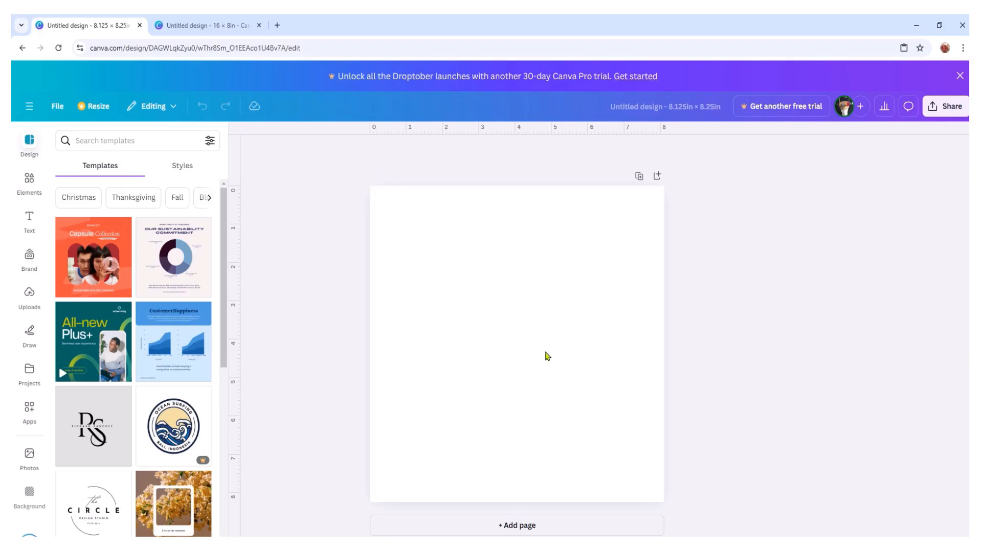
- Return to the 16 × 8 in design and add the uploaded picture of the girl riding the dragon over the lake
left_click(206, 28)
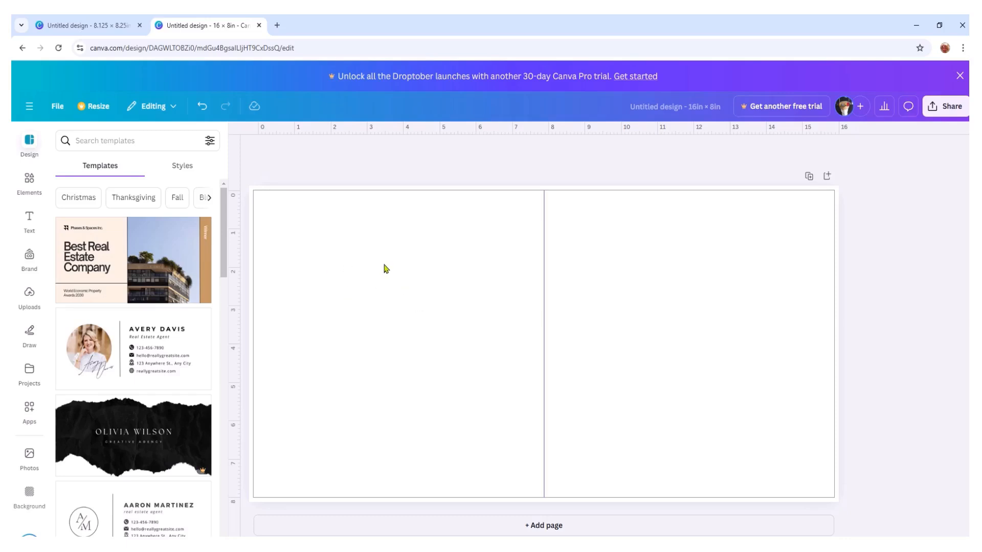
left_click(29, 296)
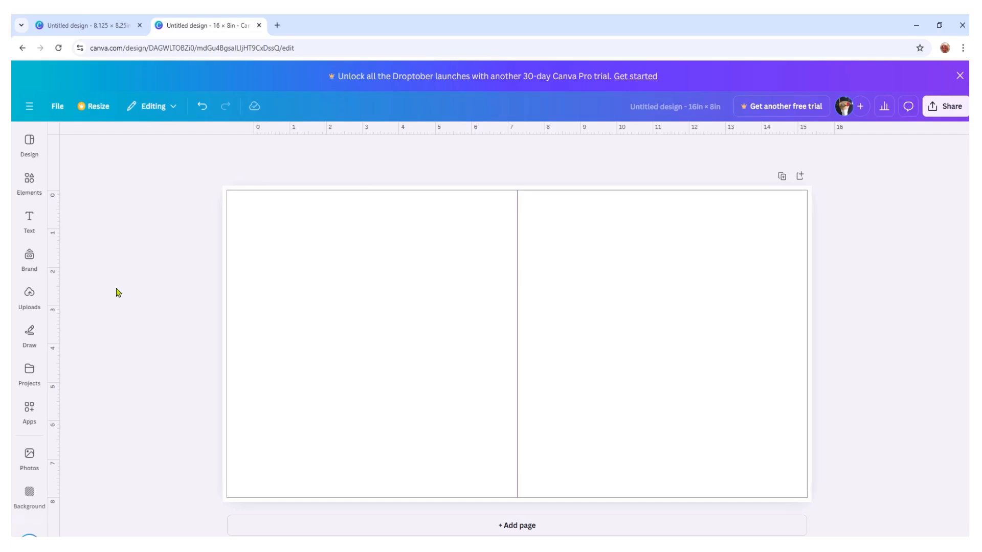
left_click(29, 296)
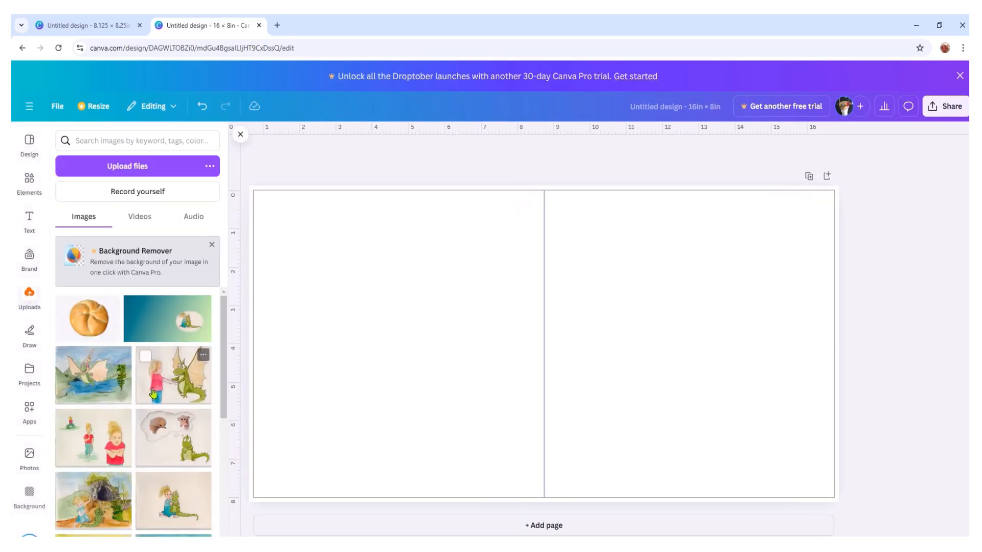
left_click_drag(95, 381, 525, 281)
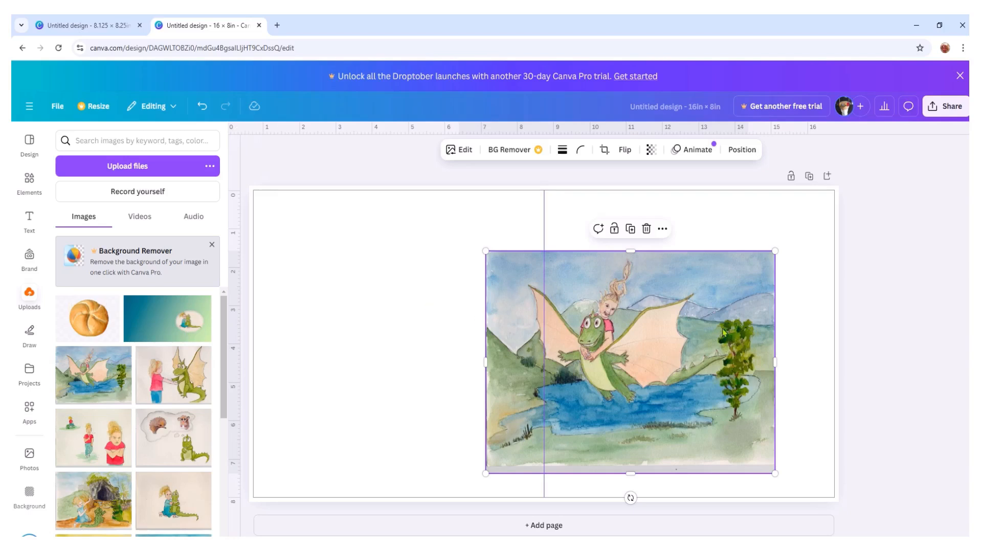
- Enlarge, crop and position the dragon picture to fill the right half from the centre guide to the outer bleed edges
left_click_drag(647, 348, 708, 279)
left_click_drag(696, 407, 708, 515)
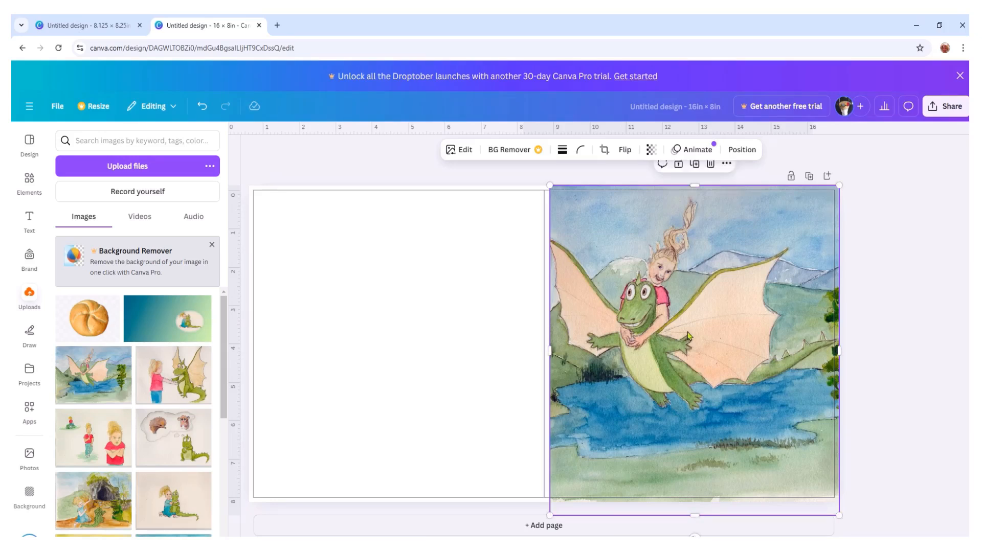
left_click_drag(548, 350, 543, 350)
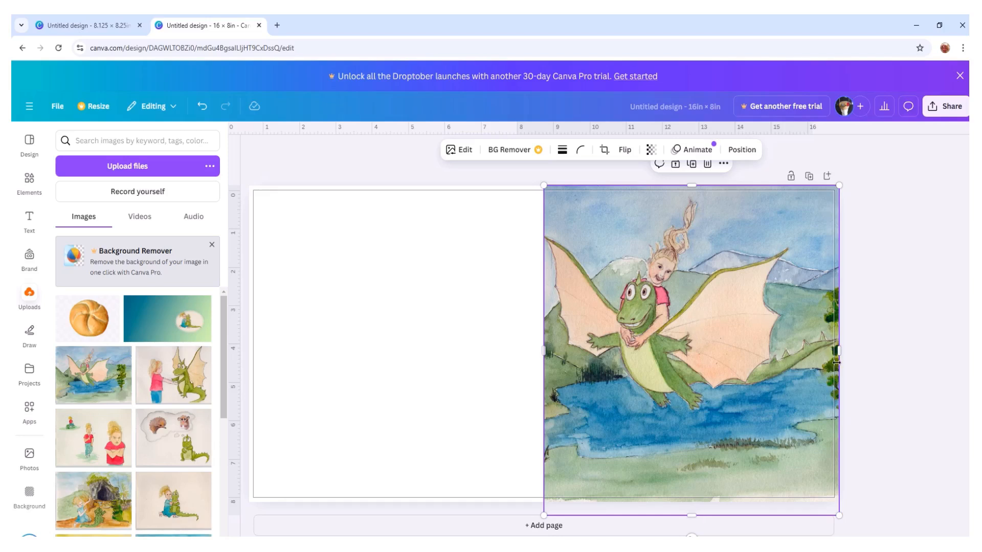
left_click_drag(686, 347, 718, 343)
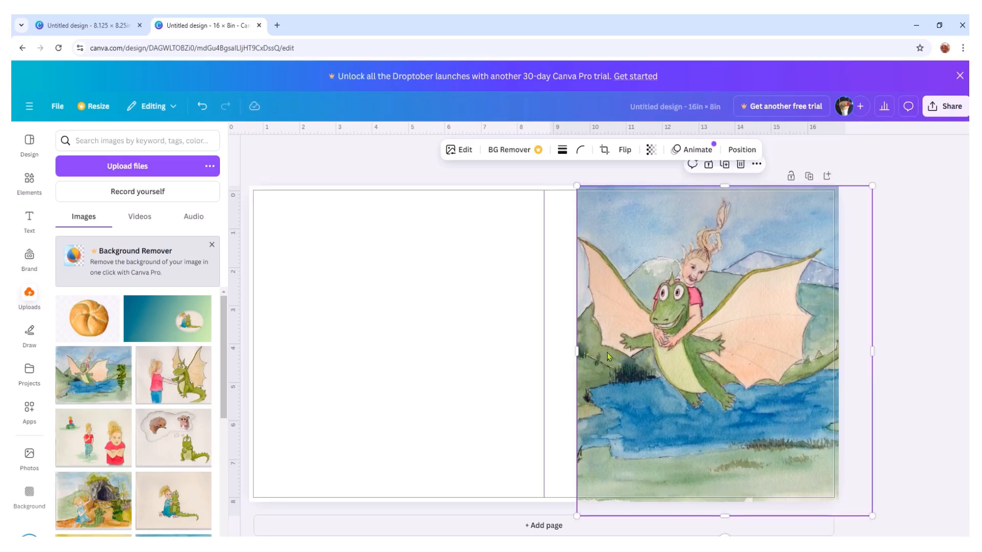
left_click_drag(577, 352, 546, 354)
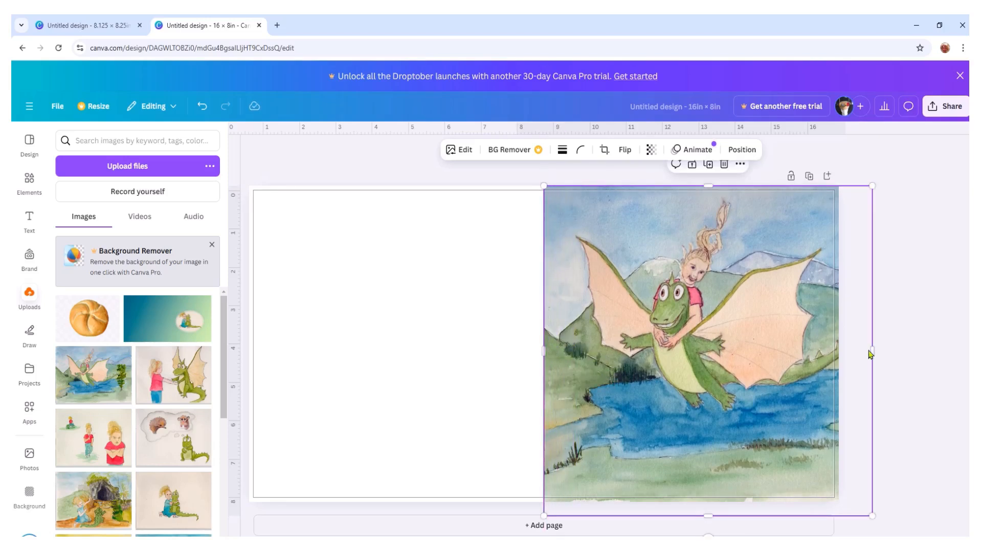
left_click_drag(736, 355, 679, 361)
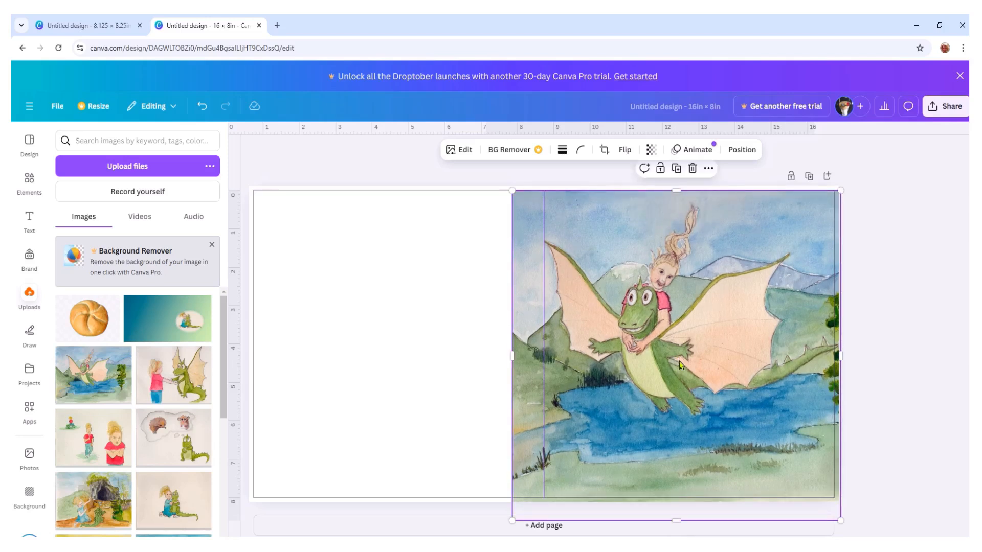
left_click_drag(677, 191, 675, 186)
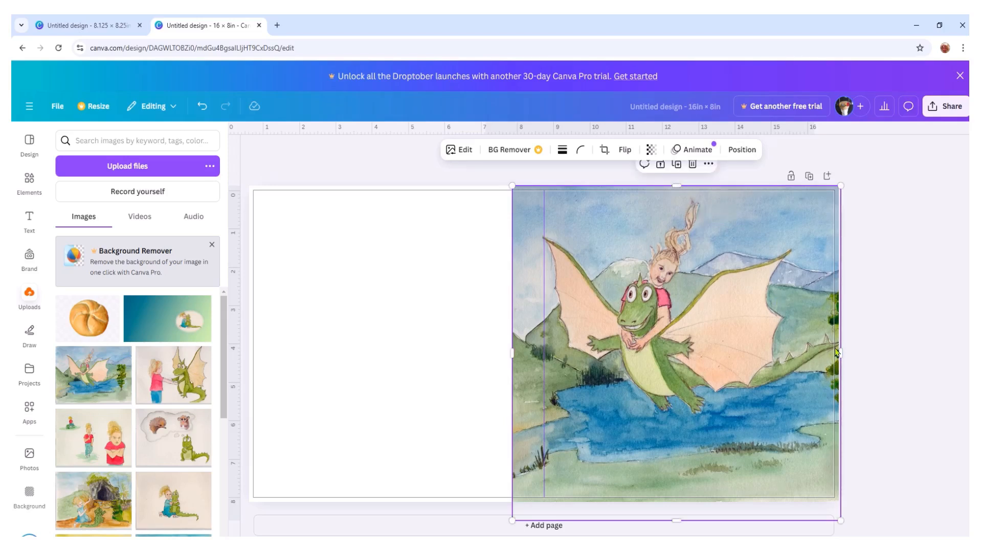
left_click_drag(838, 353, 836, 352)
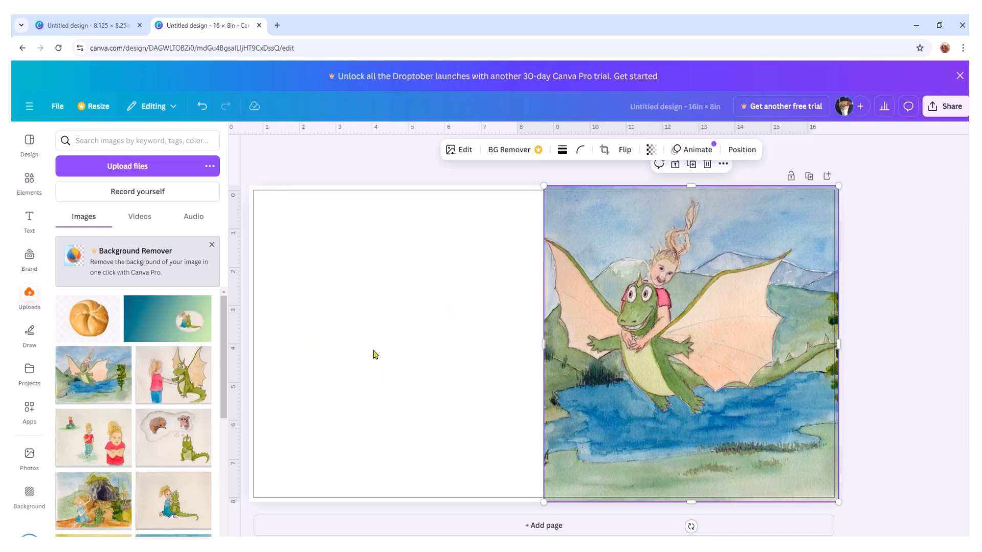
- Apply the recently used multicoloured smoke image as the page background
left_click(369, 320)
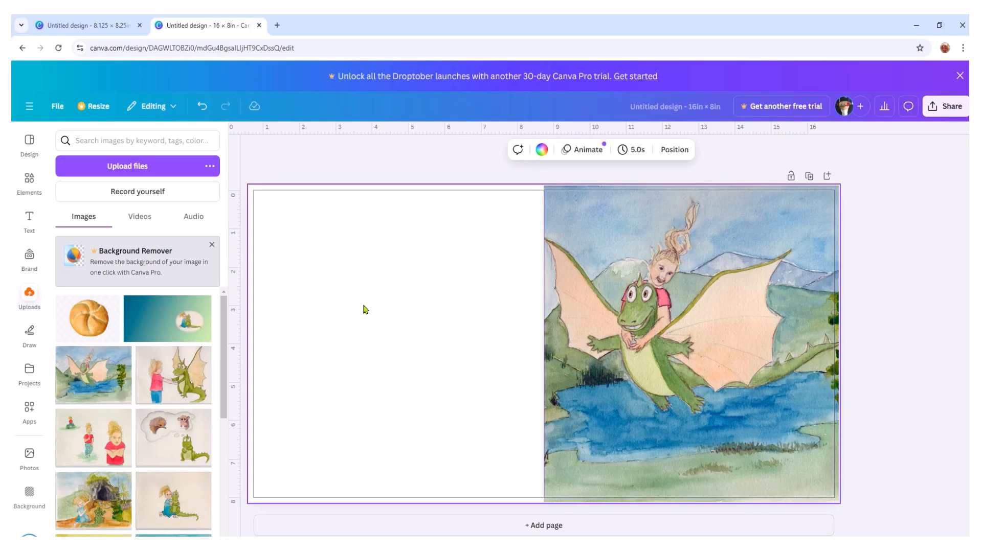
left_click(30, 492)
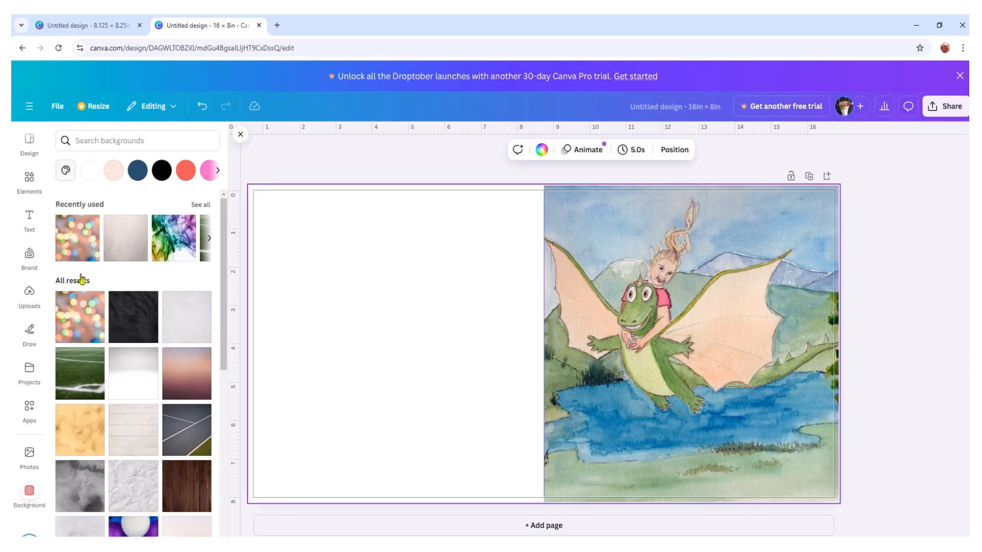
left_click(186, 234)
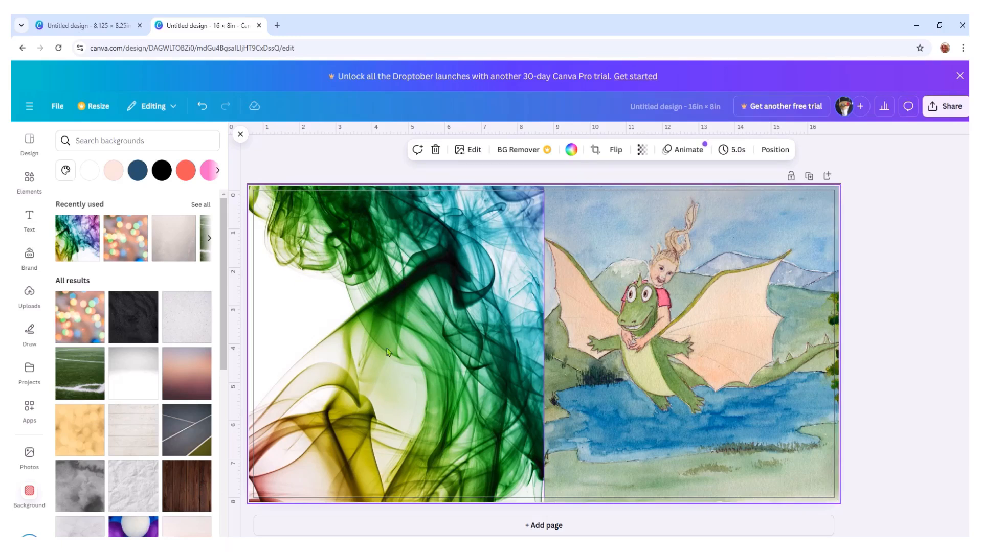
- Delete the multicoloured smoke background from the page
left_click_drag(717, 302, 691, 320)
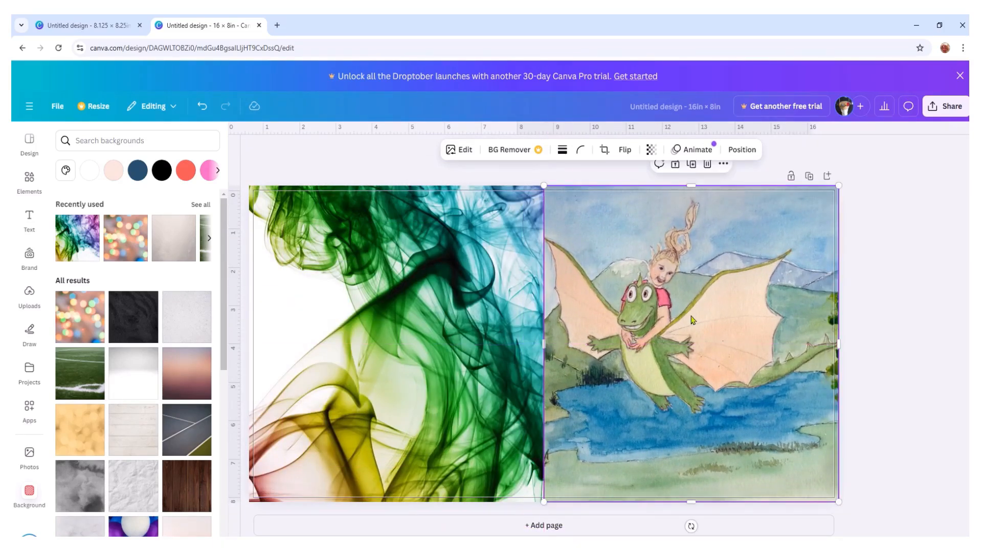
left_click(391, 335)
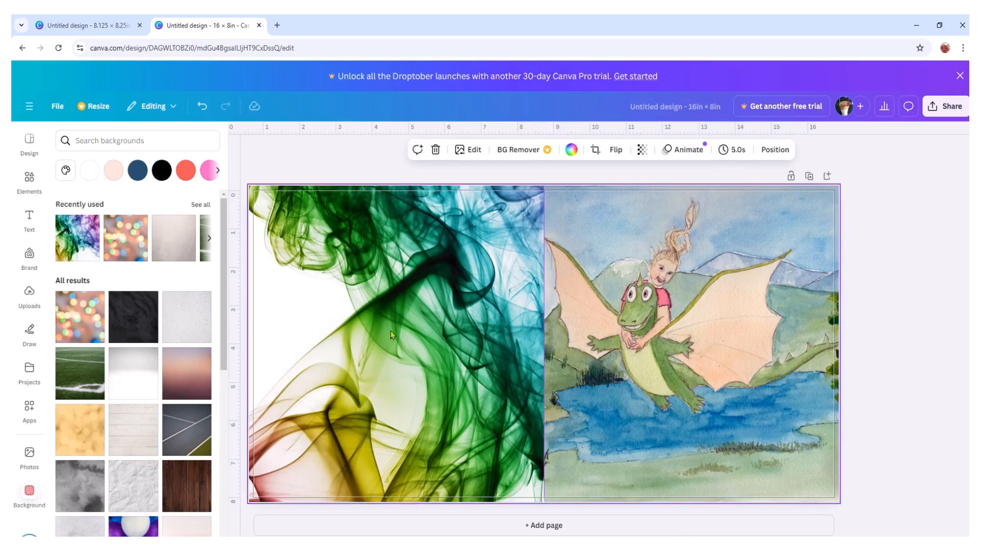
right_click(391, 335)
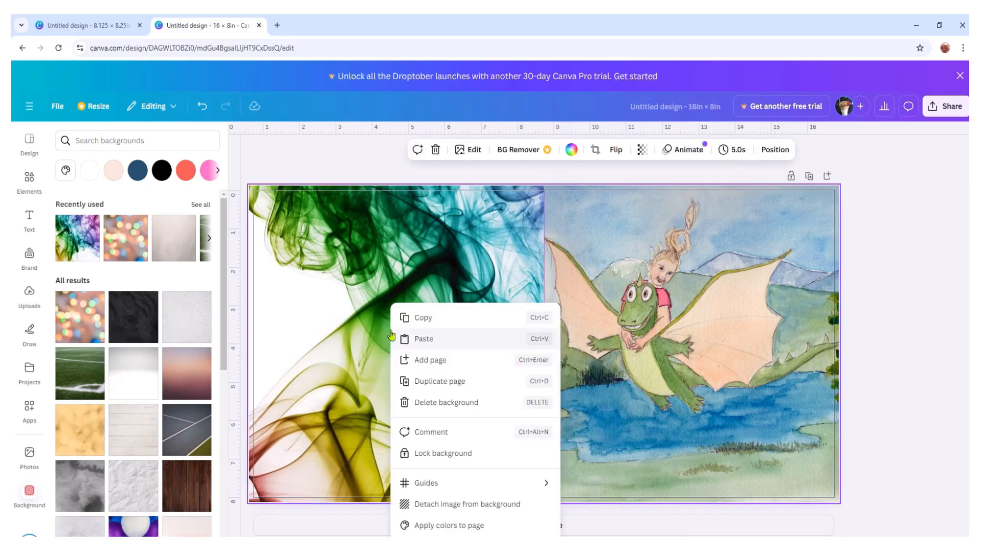
left_click(438, 403)
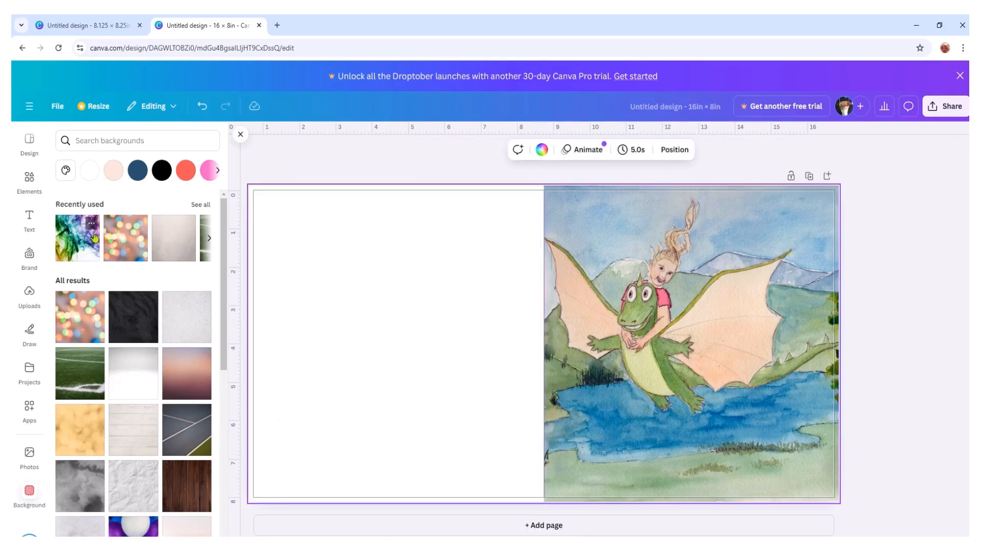
- Set the page background to solid beige #E6DAC3, sampled from the pale area by the upper edge of the dragon's right-hand wing
left_click(66, 171)
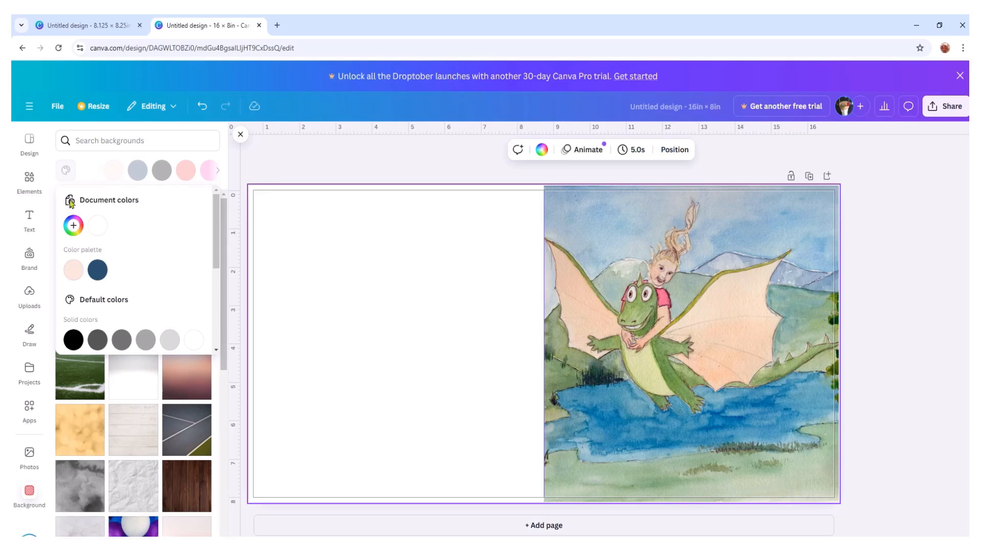
left_click(73, 226)
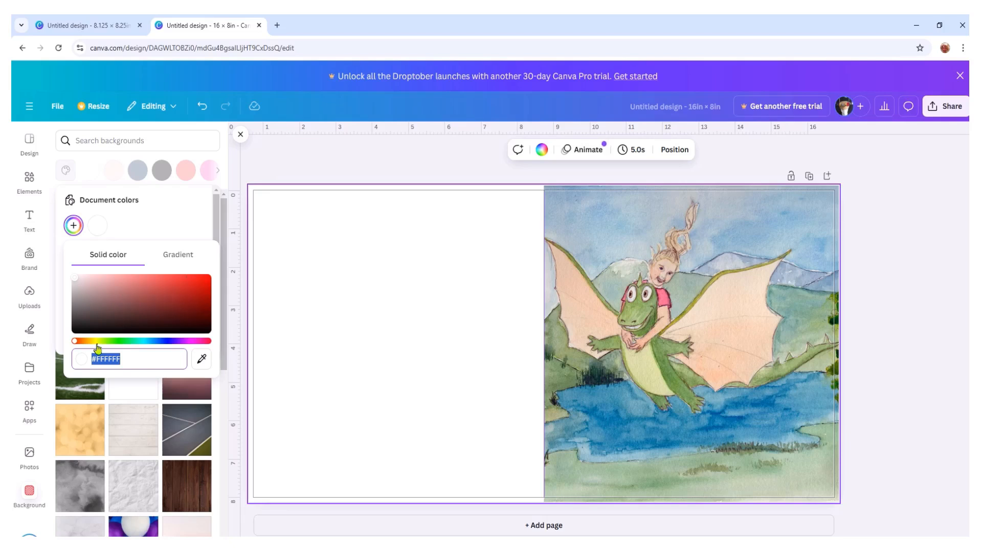
mouse_move(76, 341)
left_mouse_down()
mouse_move(201, 341)
mouse_move(82, 340)
left_mouse_up()
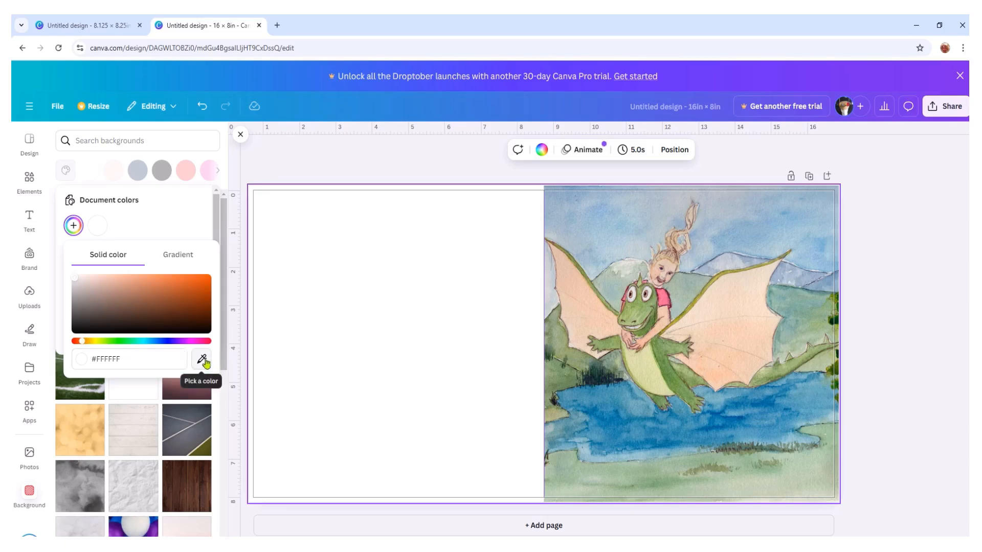
left_click(202, 359)
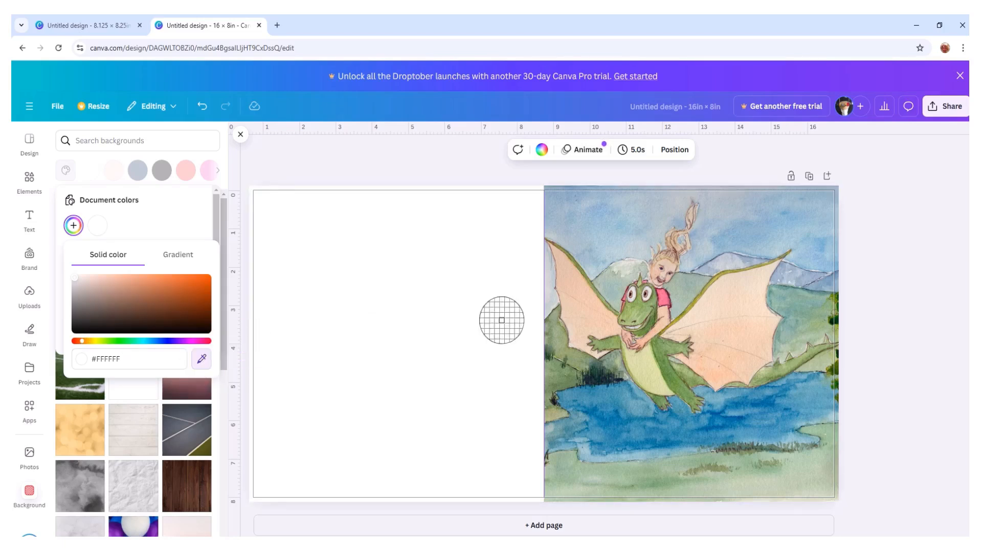
left_click(760, 276)
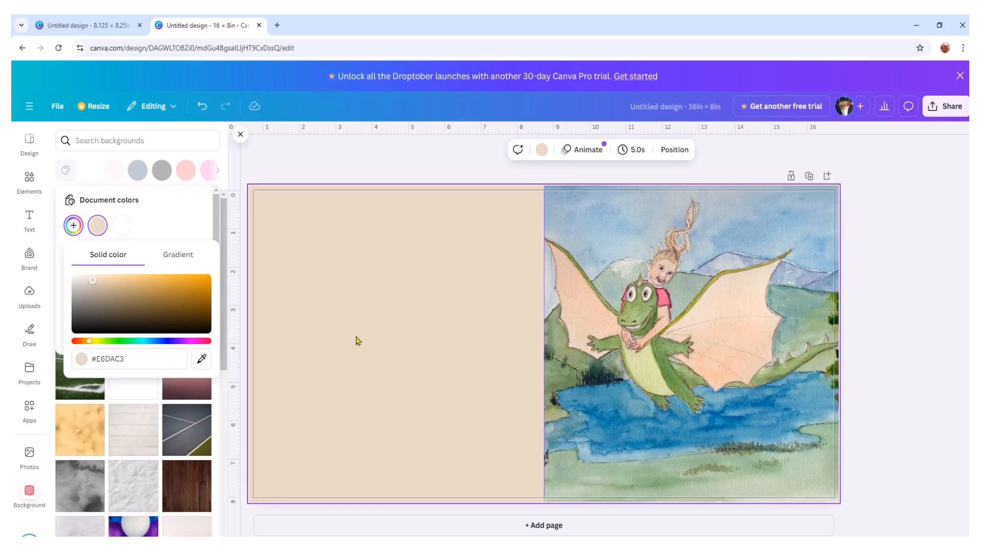
- Add a text box with the default paragraph text and place it midway down the beige left-hand page
left_click(31, 219)
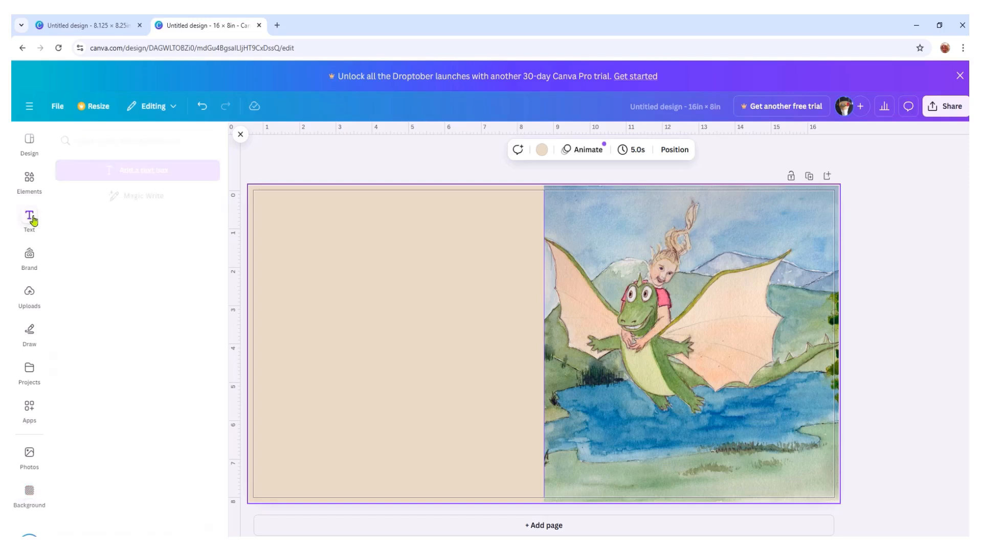
left_click(153, 176)
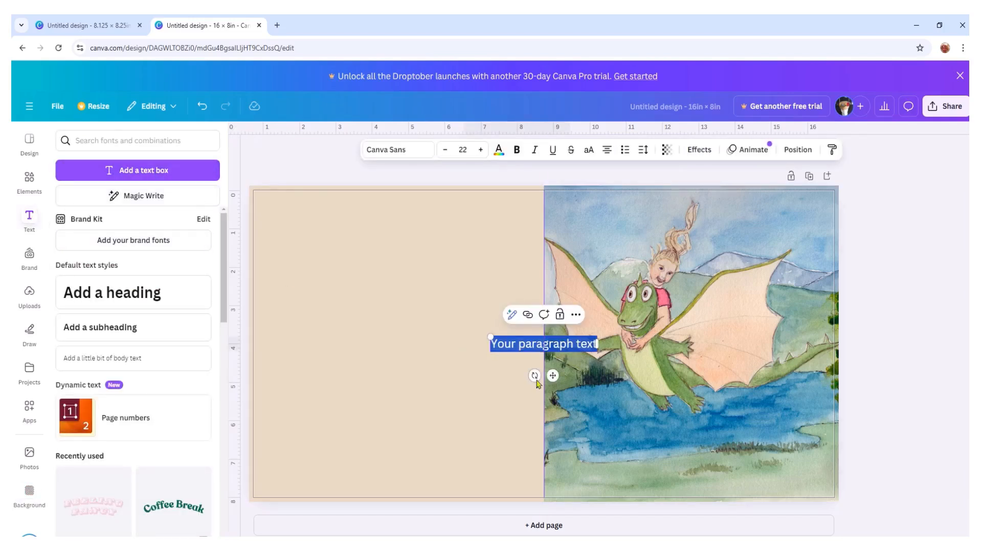
left_click_drag(551, 379, 400, 365)
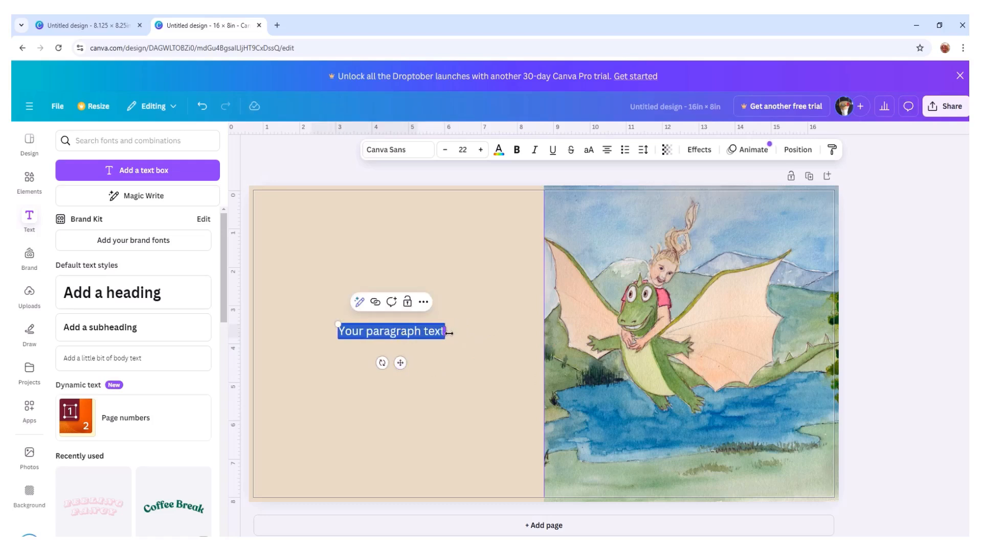
- Set the paragraph text to font size 41 and change its font to Dynapuff
left_click(481, 150)
left_click(480, 150)
left_click(480, 150)
left_click(481, 150)
left_click(480, 150)
left_click(480, 150)
left_click(480, 150)
left_click(480, 150)
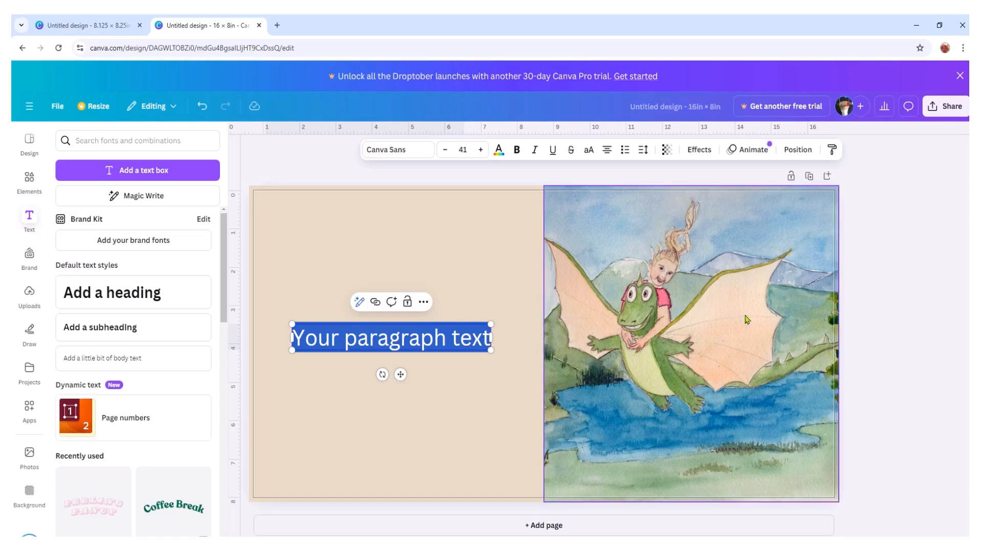
left_click(424, 152)
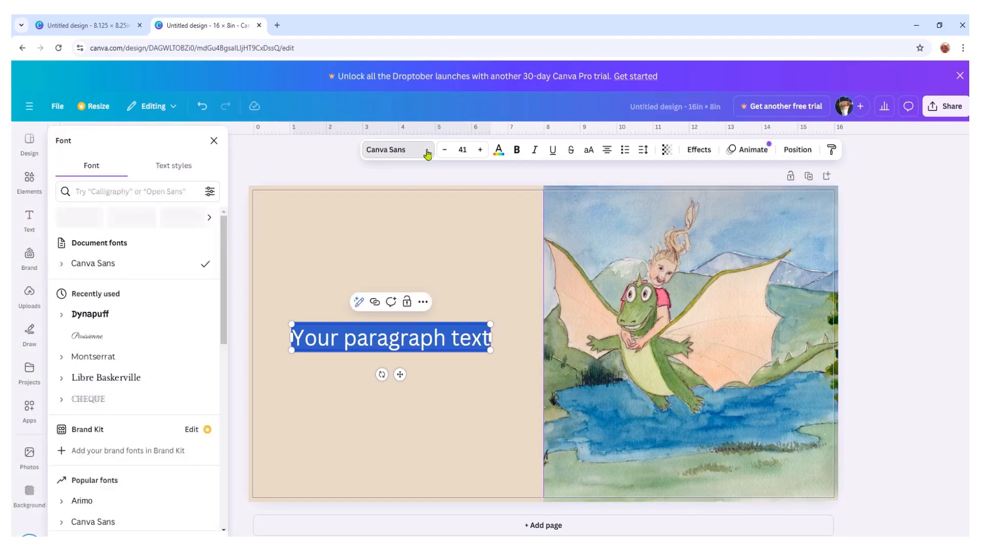
left_click(95, 314)
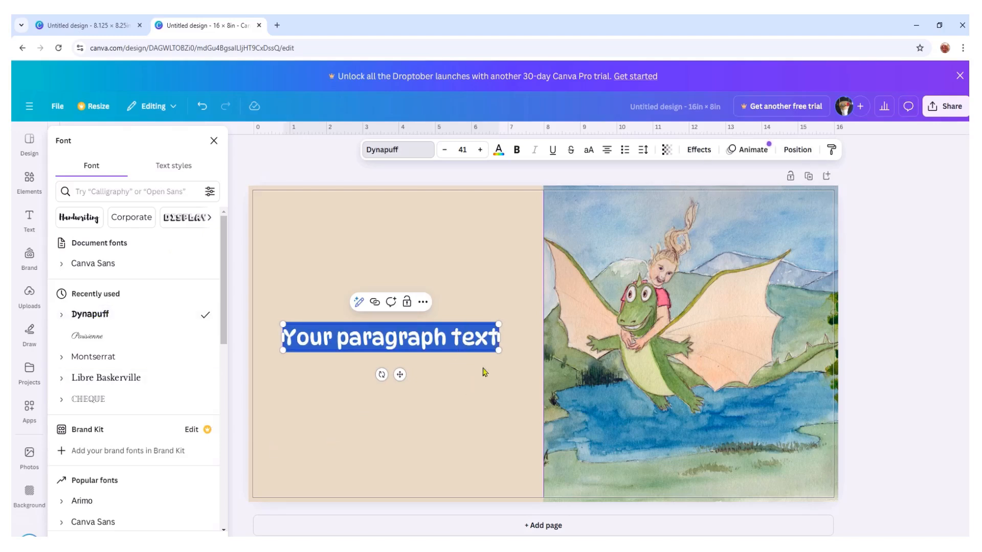
left_click(478, 419)
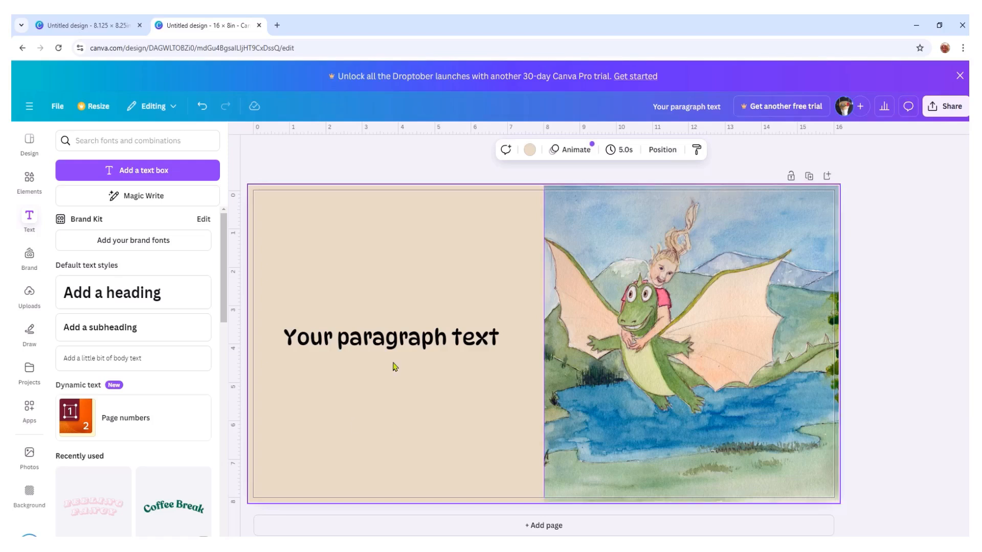
- Colour the paragraph text olive green #6f8641 from the photo's colour palette
left_click(460, 344)
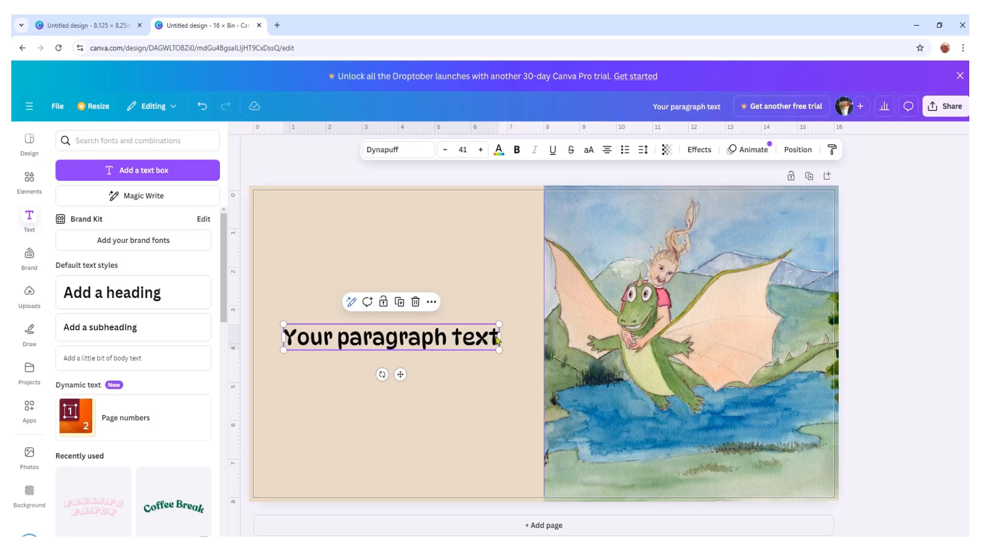
left_click(468, 332)
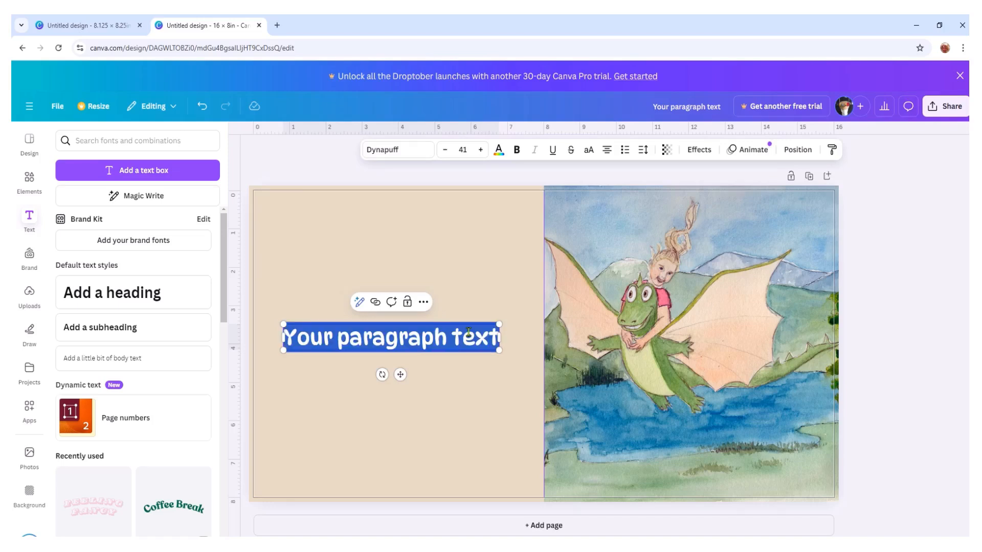
left_click(498, 149)
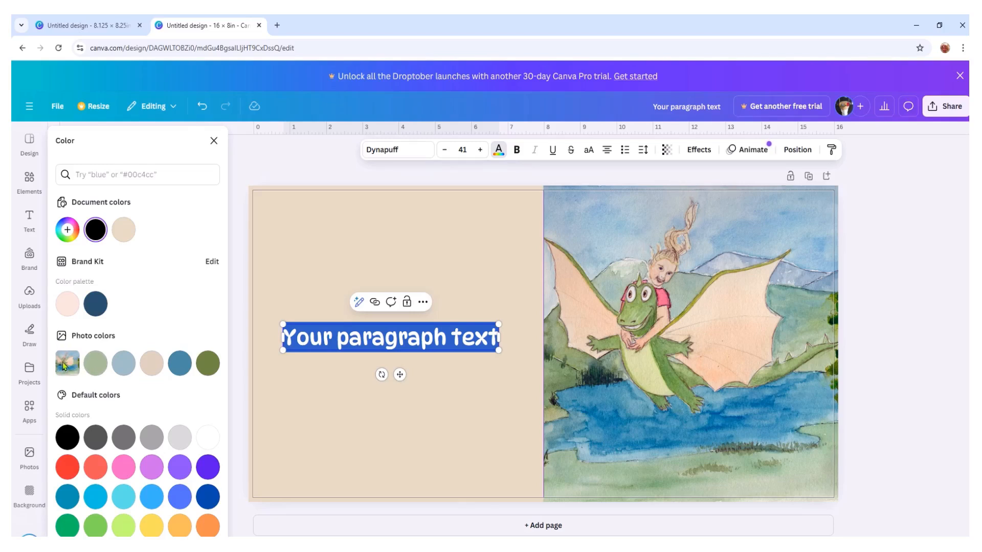
left_click(207, 364)
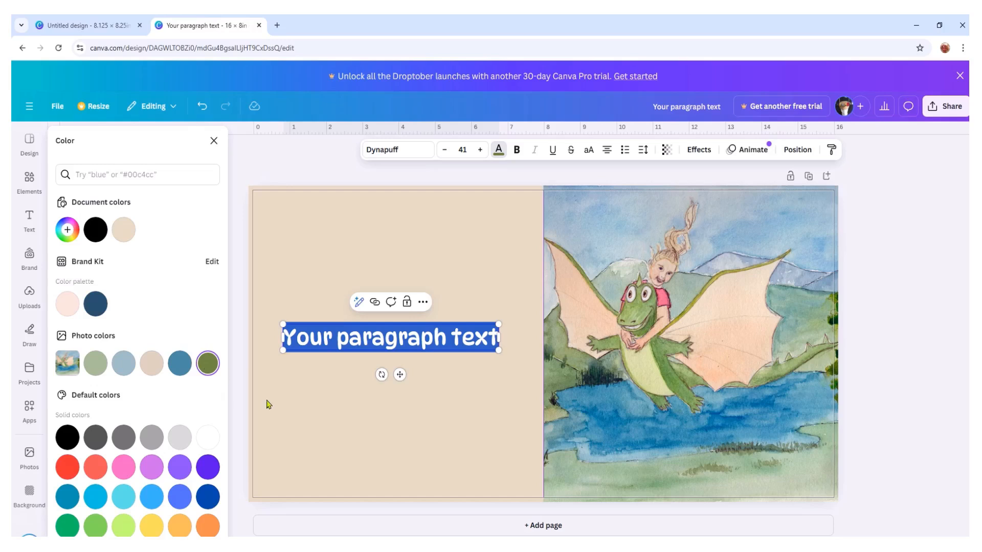
left_click(364, 435)
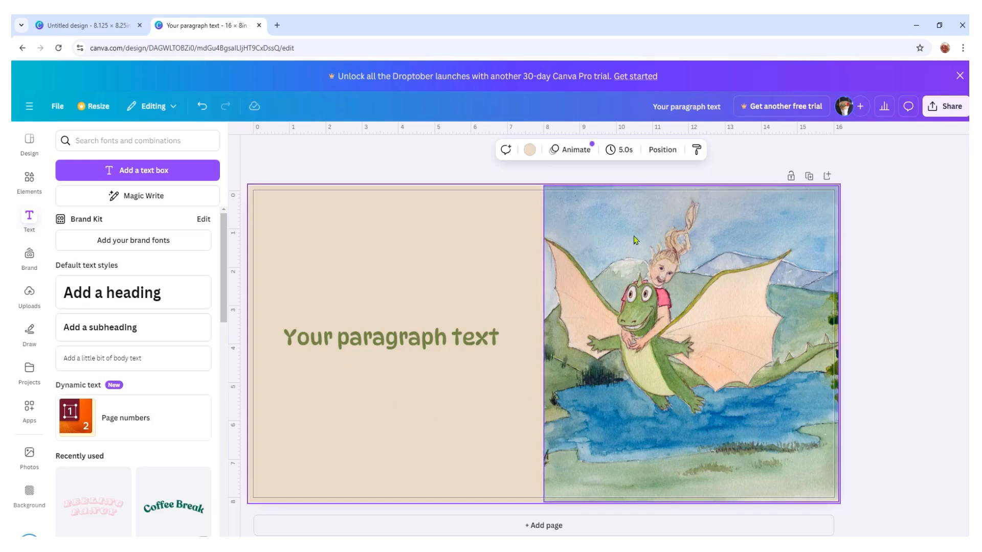
left_click(594, 340)
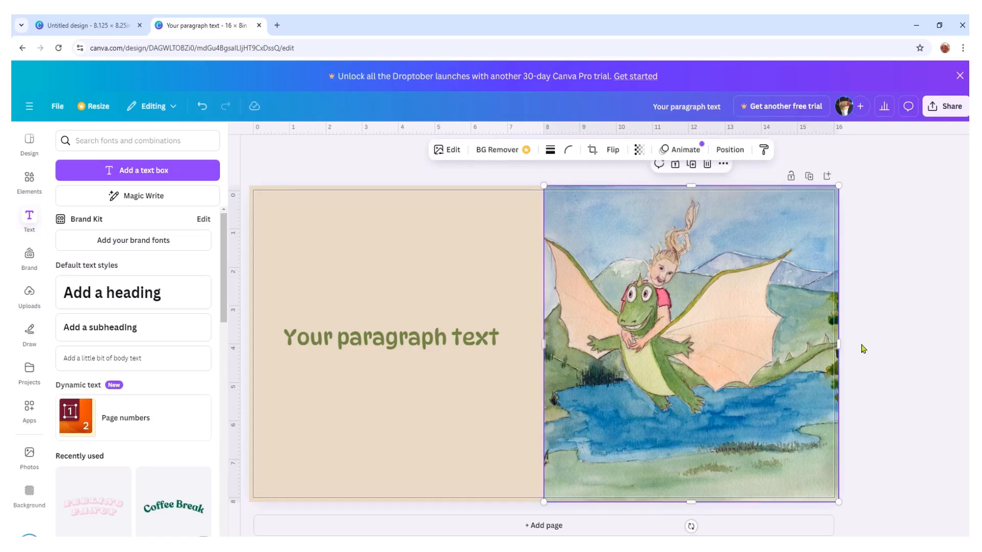
left_click(920, 339)
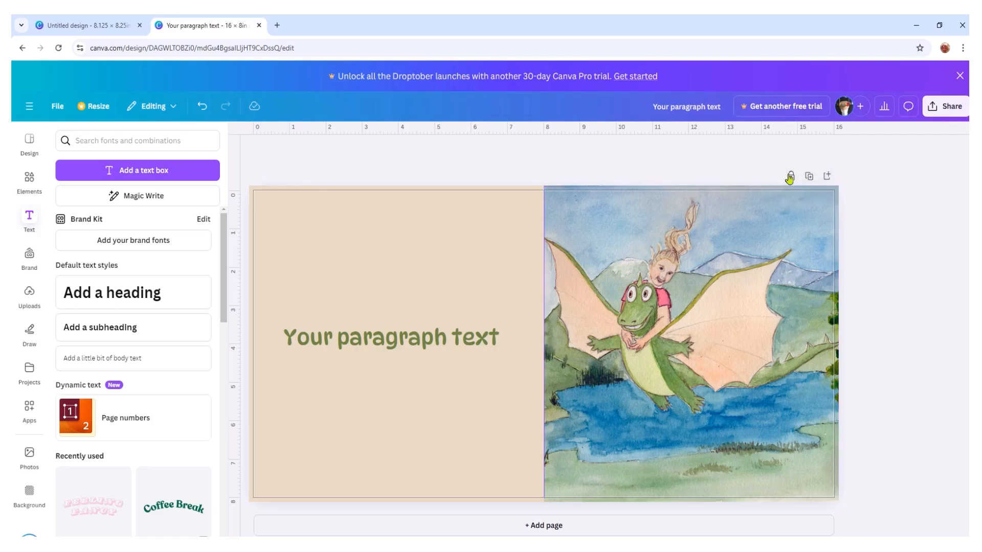
right_click(694, 318)
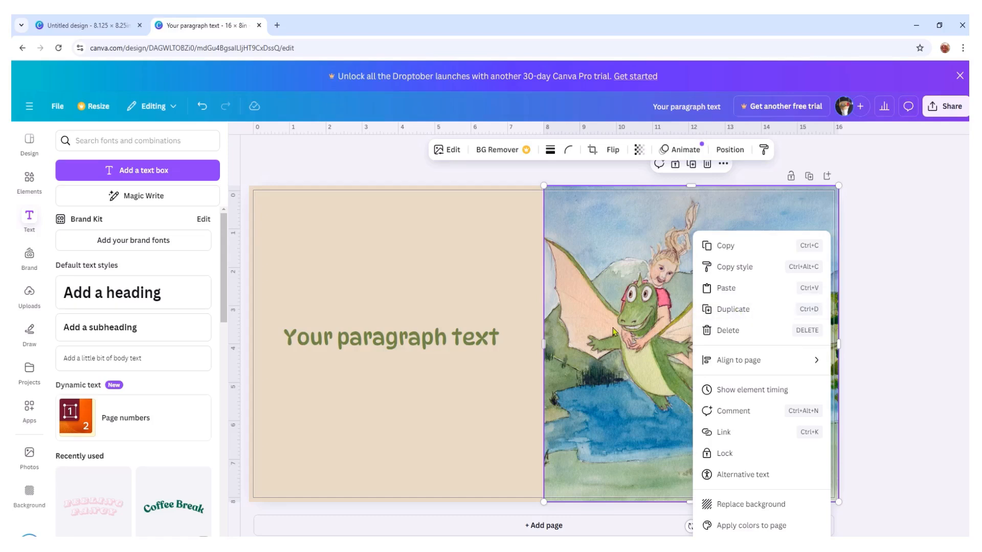
left_click(750, 309)
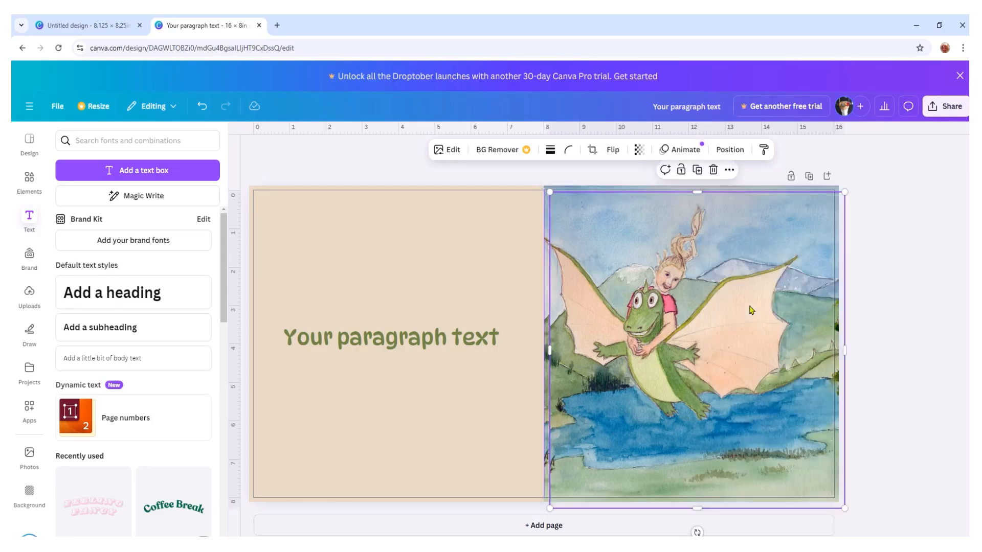
right_click(693, 310)
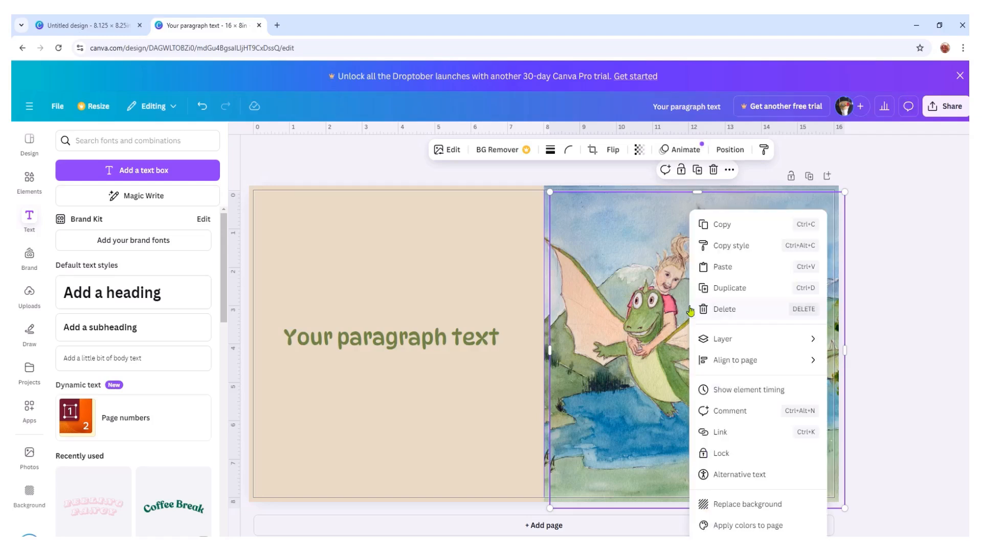
left_click(723, 309)
- Copy the dragon picture from the spread onto the blank page of the 8.125 × 8.25 in design
right_click(652, 316)
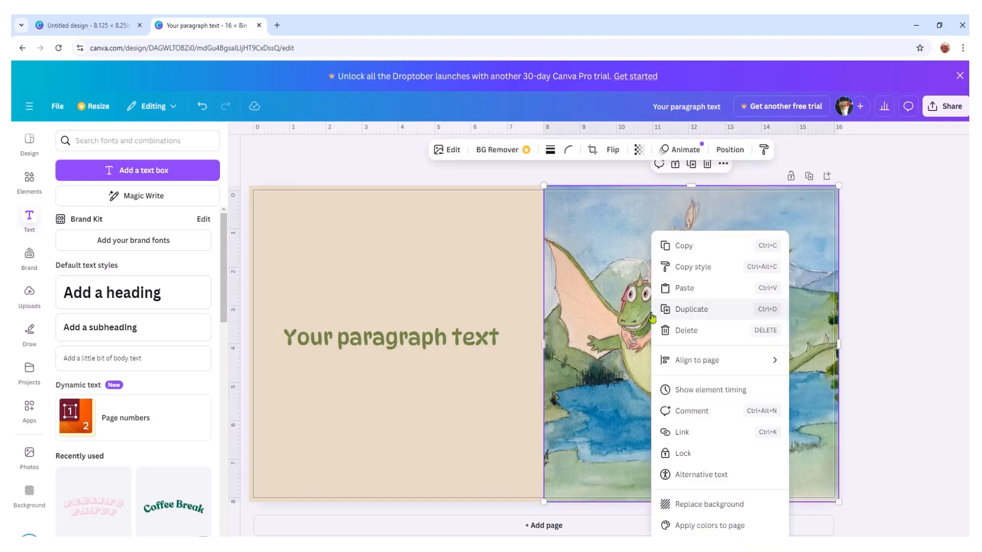
left_click(697, 245)
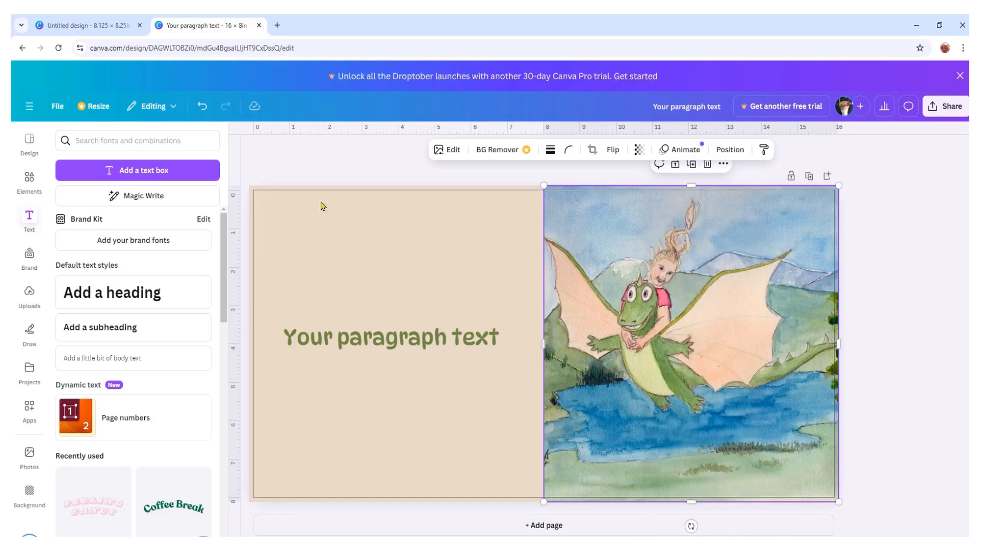
left_click(74, 29)
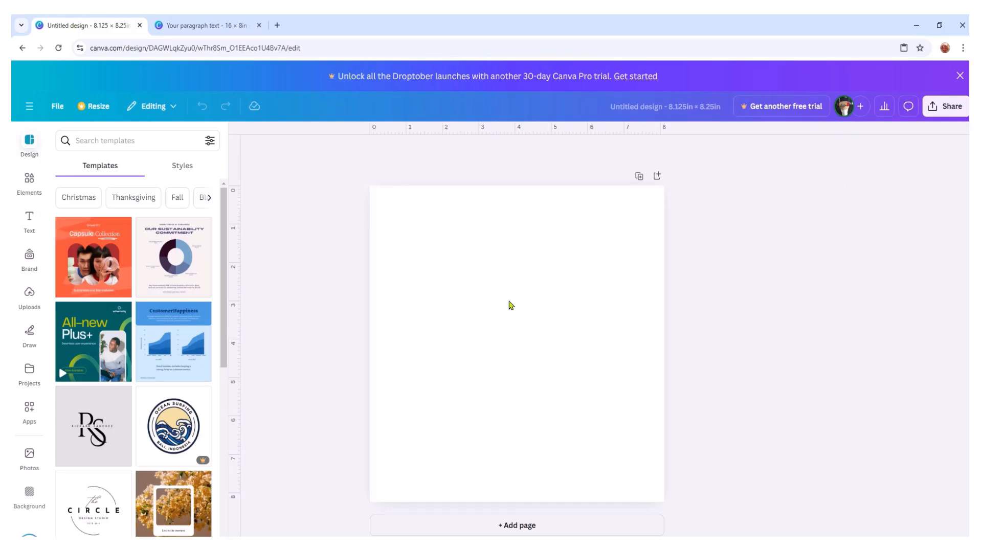
right_click(496, 276)
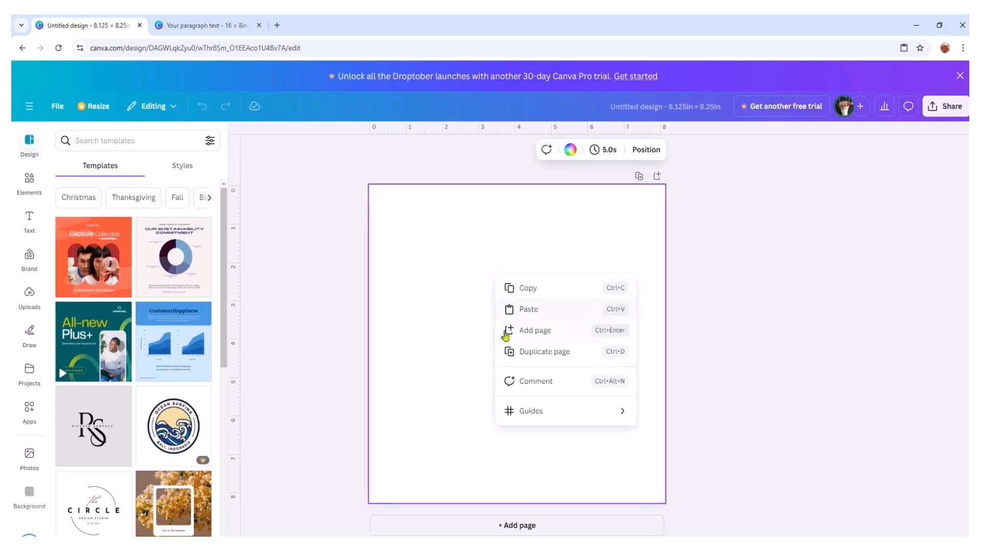
left_click(528, 310)
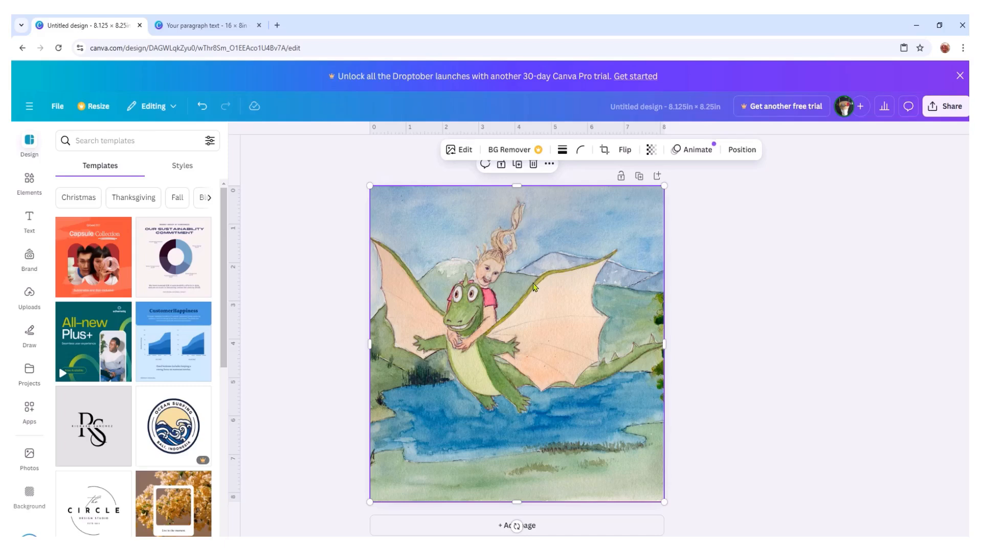
- Copy the spread's beige background onto a new second page in the 8.125 × 8.25 in design
left_click(202, 25)
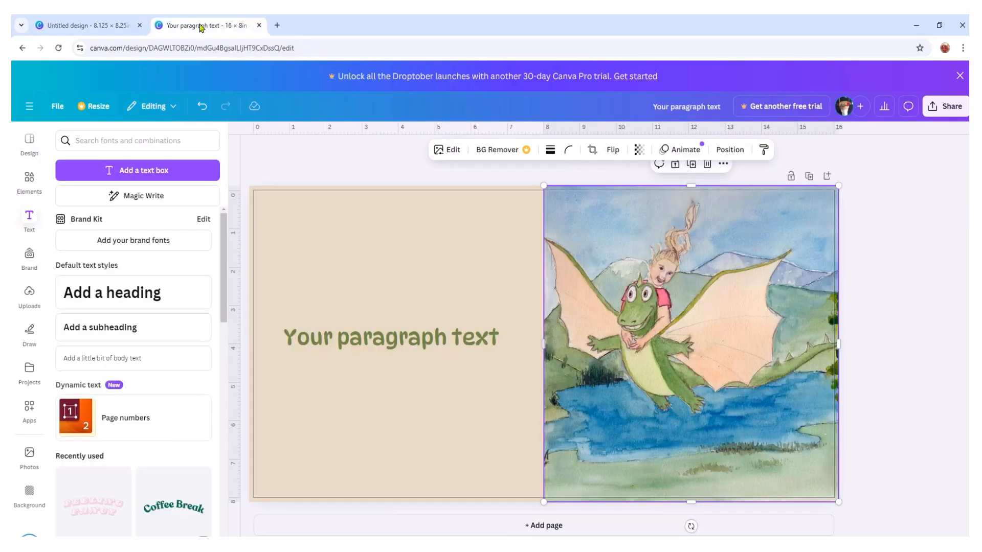
right_click(370, 242)
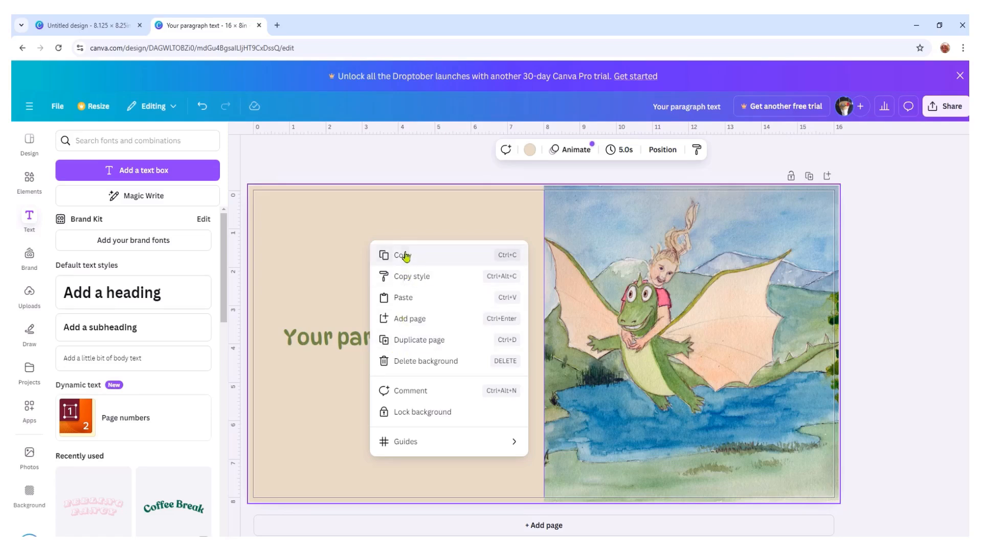
left_click(402, 255)
left_click(87, 24)
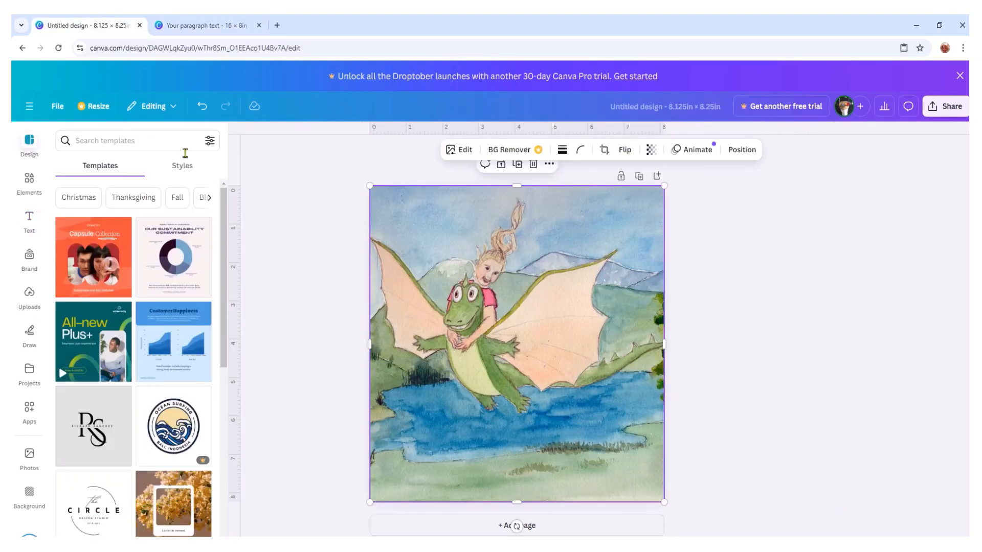
left_click(546, 524)
right_click(463, 358)
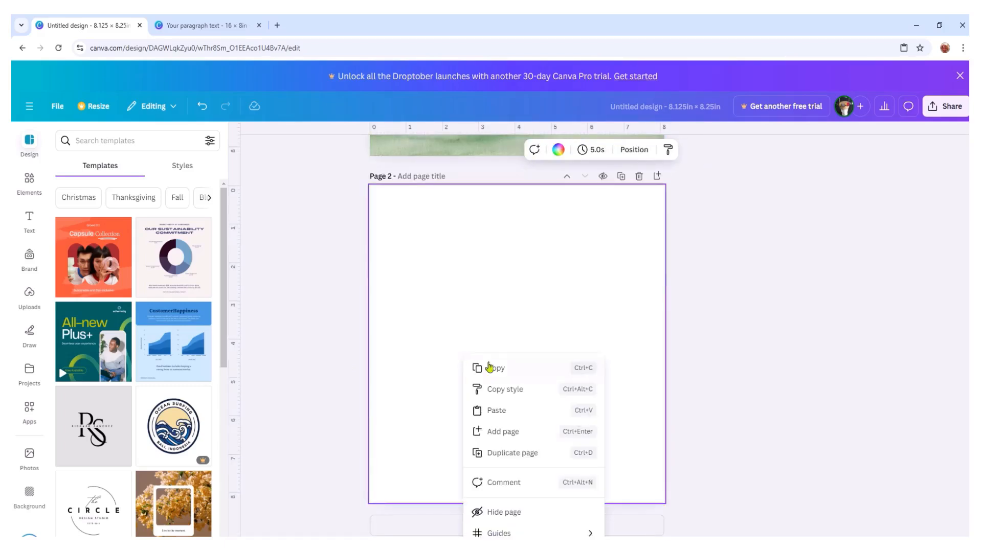
left_click(501, 415)
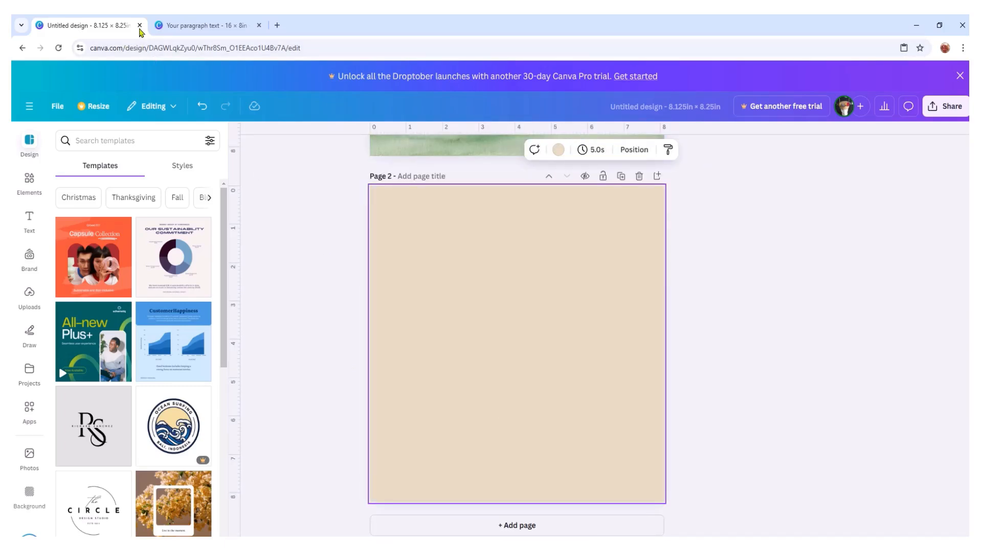
- Copy the green paragraph text from the spread onto the beige page 2 of the 8.125 × 8.25 in design
left_click(164, 27)
left_click(367, 331)
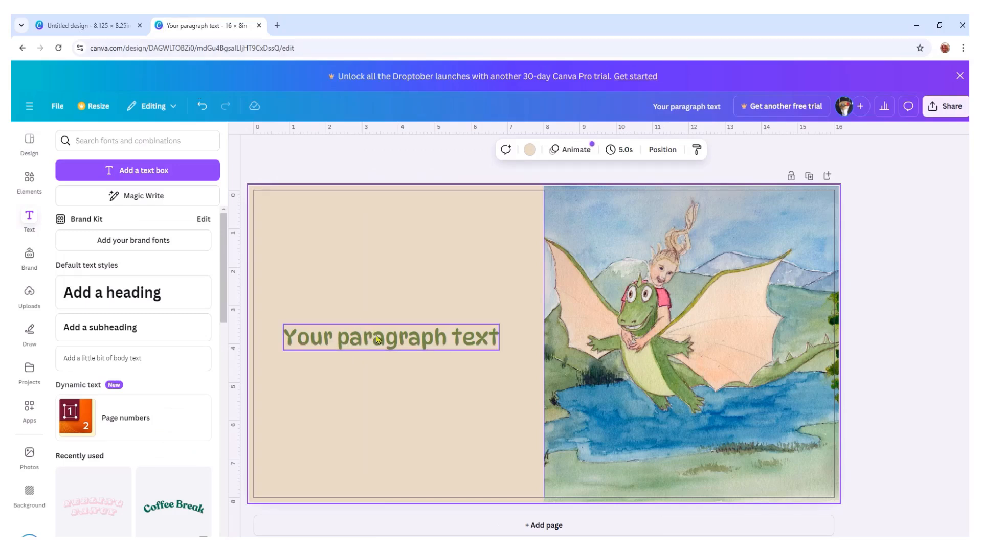
right_click(406, 340)
left_click(438, 284)
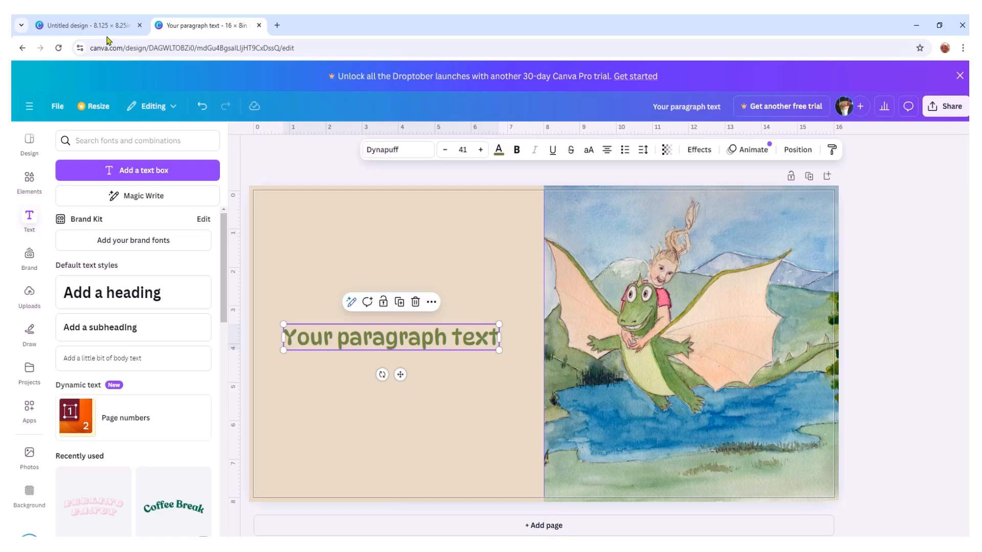
left_click(102, 27)
right_click(488, 337)
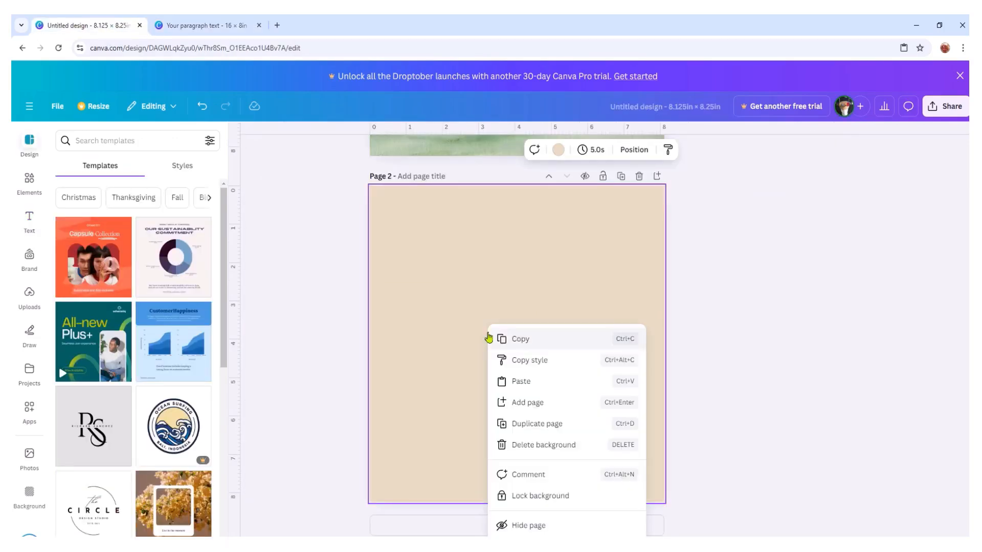
left_click(522, 382)
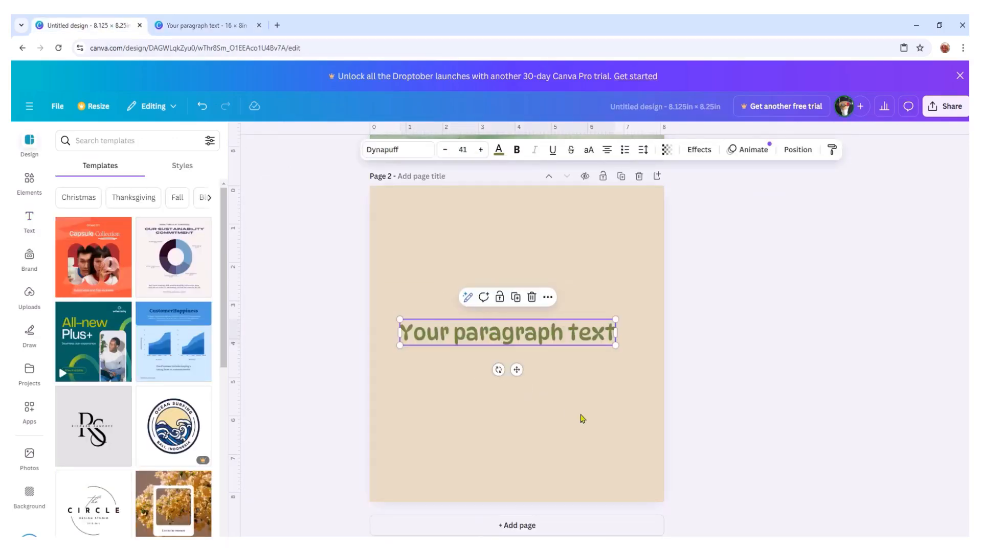
- Narrow the text box on page 2 so the text wraps onto three lines, and centre it on the page
left_click(568, 334)
key("Return")
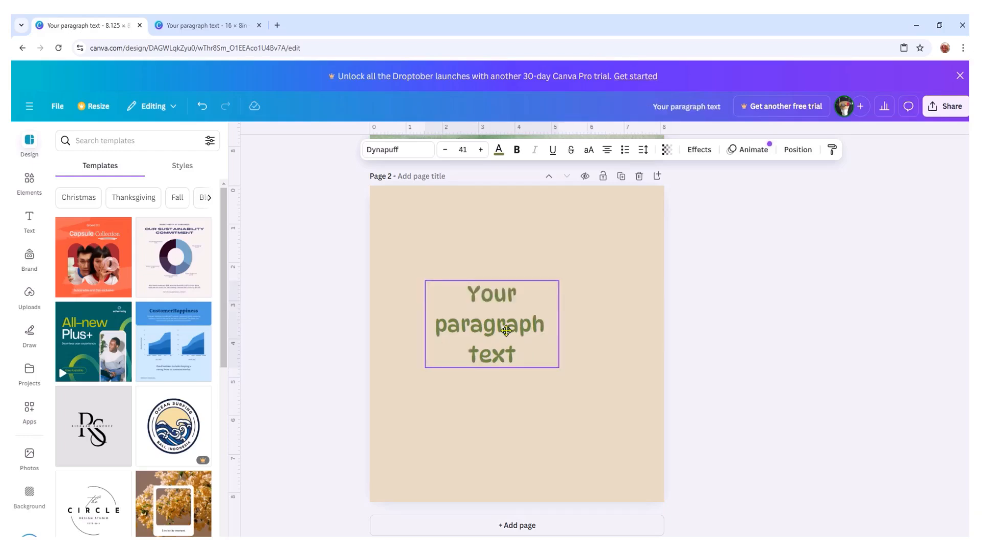
left_click_drag(506, 331, 534, 351)
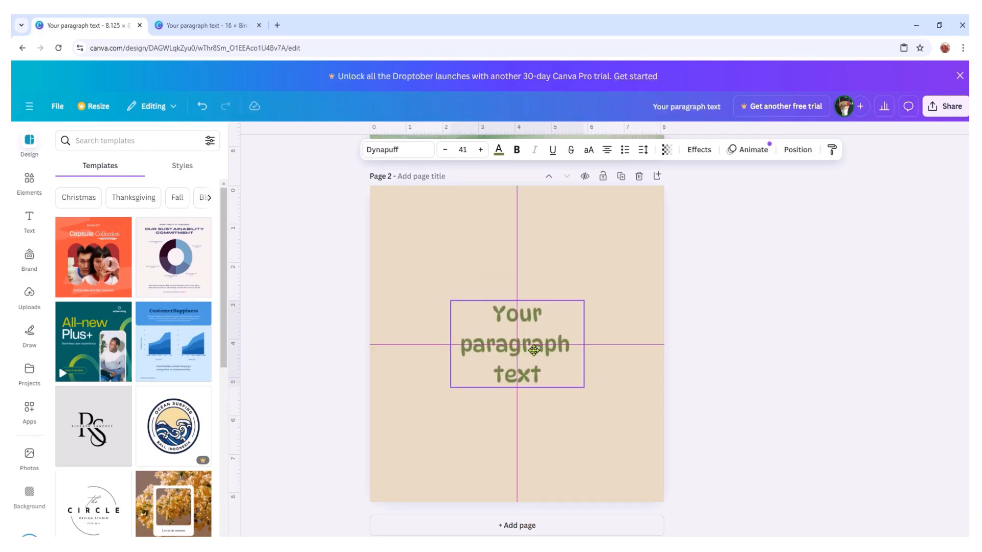
mouse_move(533, 351)
left_mouse_down()
mouse_move(531, 322)
mouse_move(527, 432)
mouse_move(529, 349)
left_mouse_up()
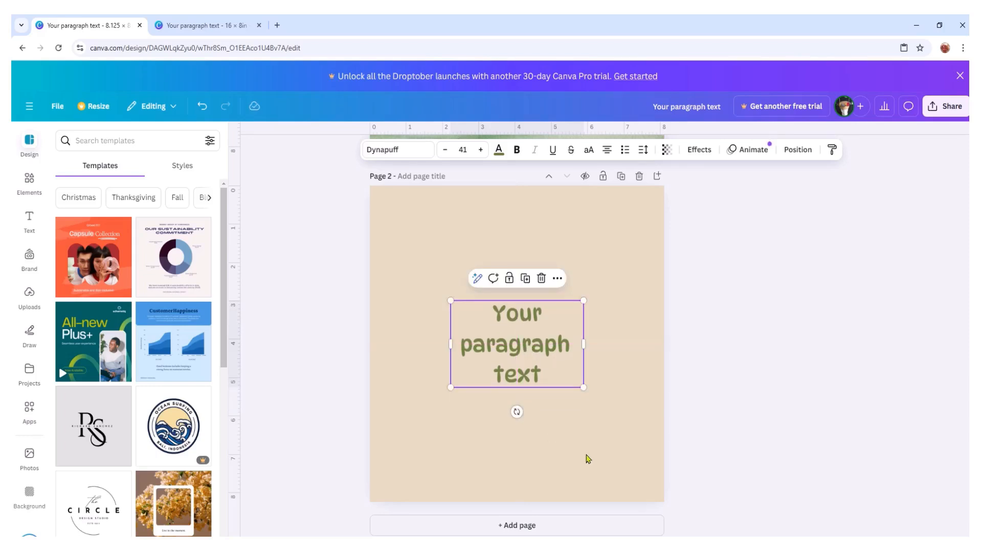
left_click(638, 428)
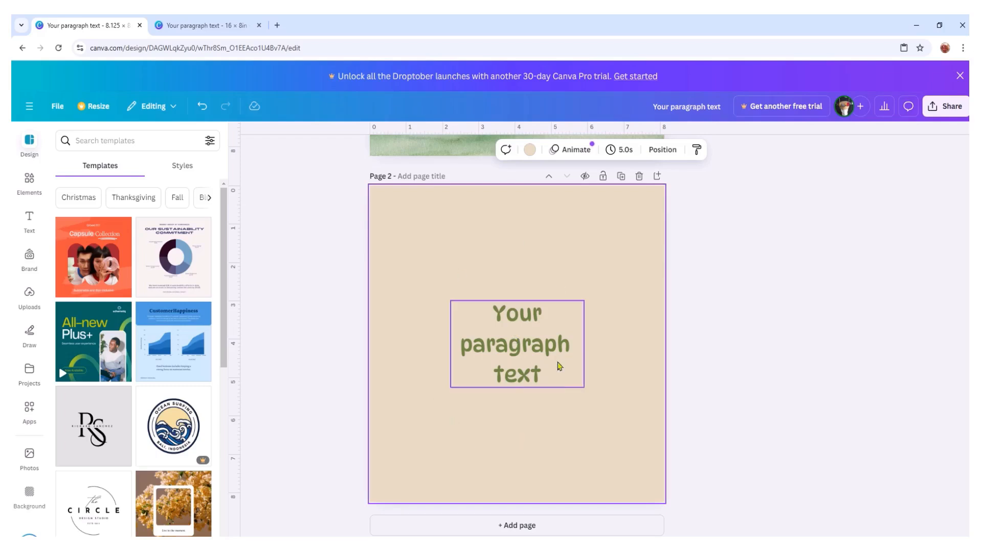
scroll(585, 369, "up", 5)
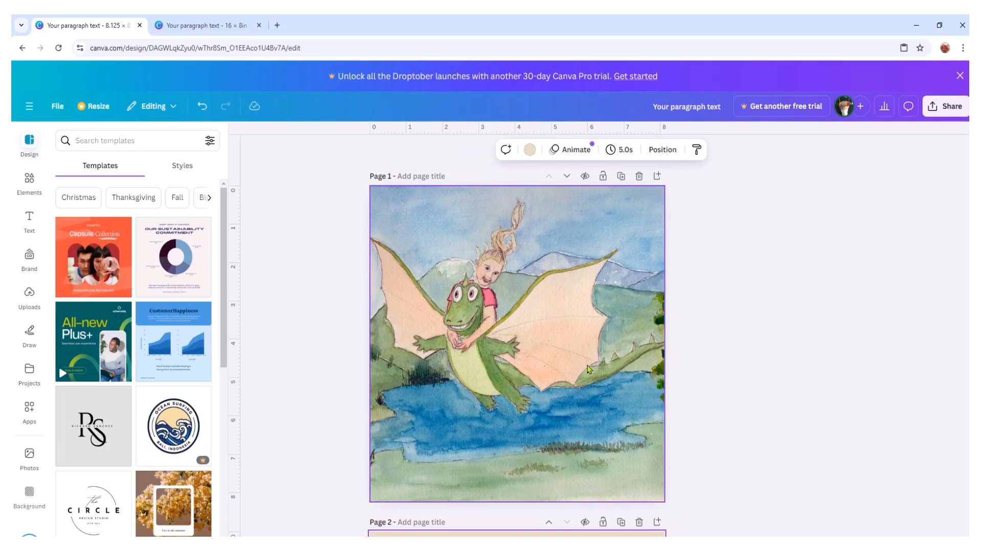
- In the 16 × 8 in design, place the uploaded cave picture on blank page 2 and enlarge it to cover the whole spread
left_click(209, 27)
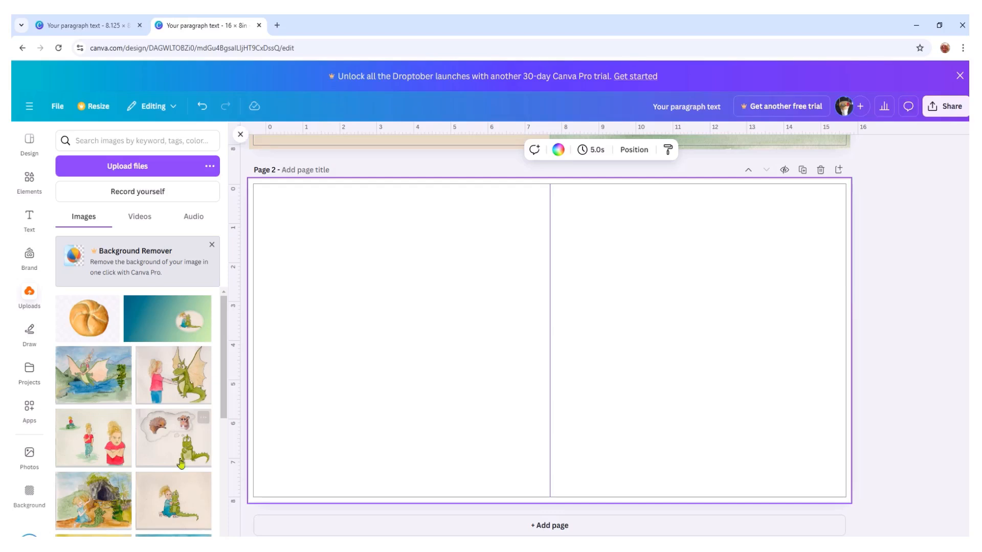
left_click(100, 491)
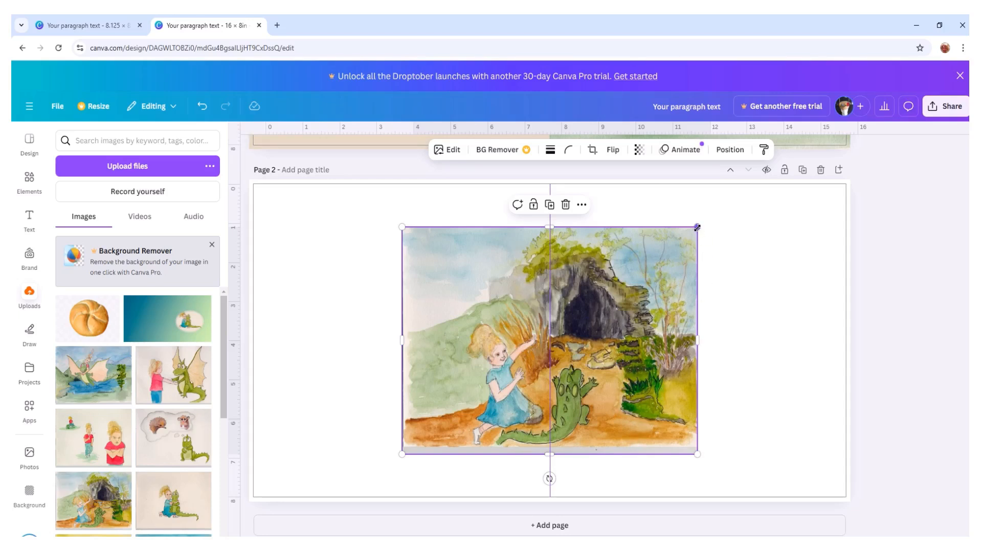
left_click_drag(696, 227, 765, 193)
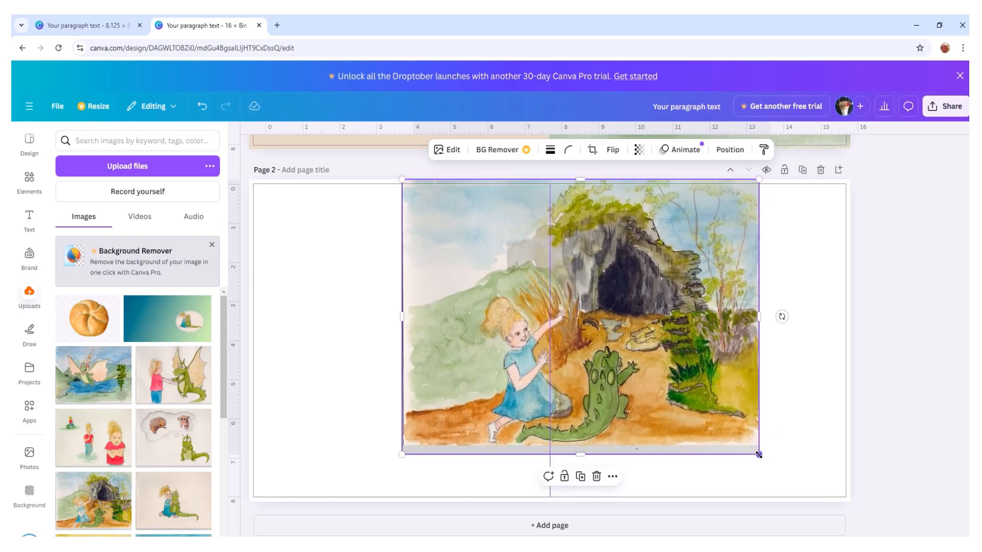
left_click_drag(760, 456, 802, 487)
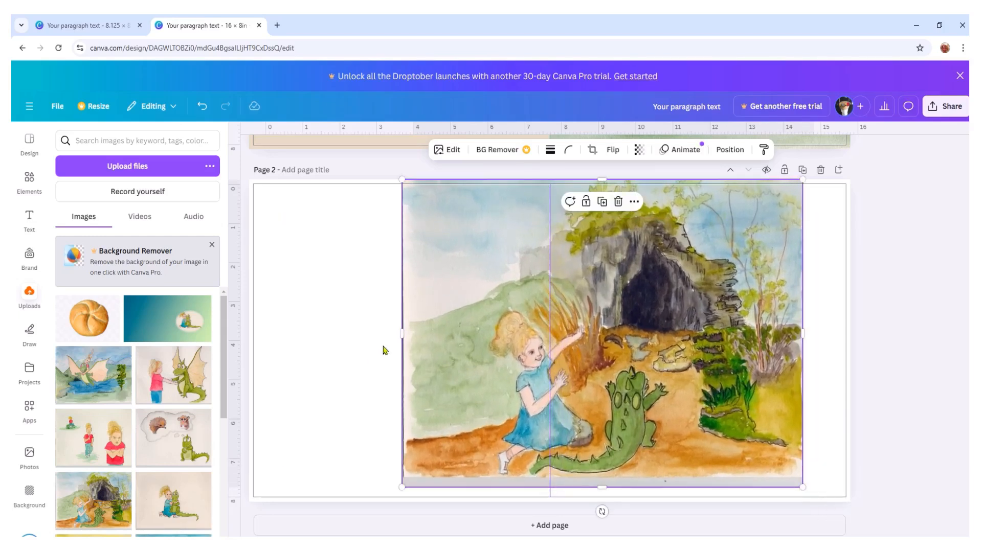
left_click_drag(403, 333, 249, 352)
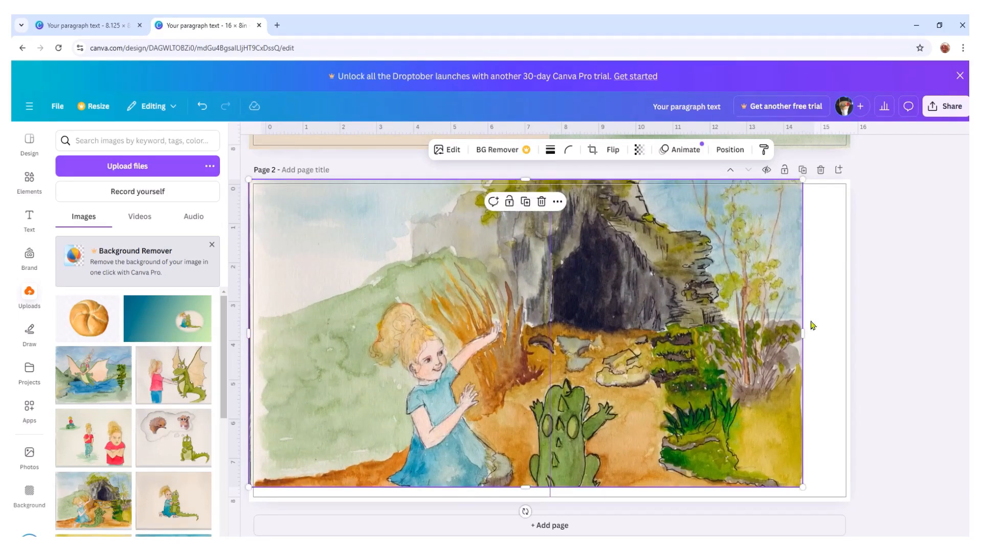
left_click_drag(805, 335, 850, 333)
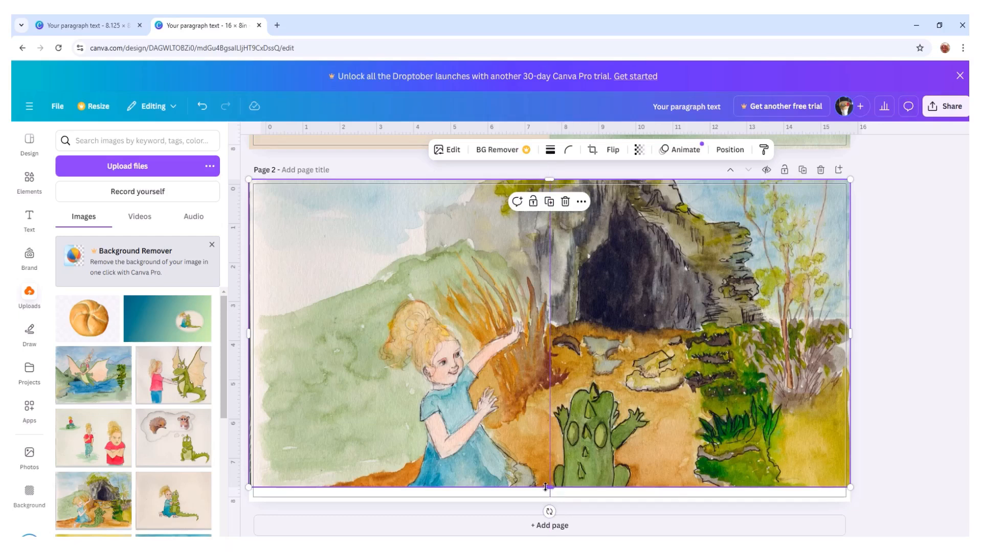
left_click_drag(547, 489, 547, 501)
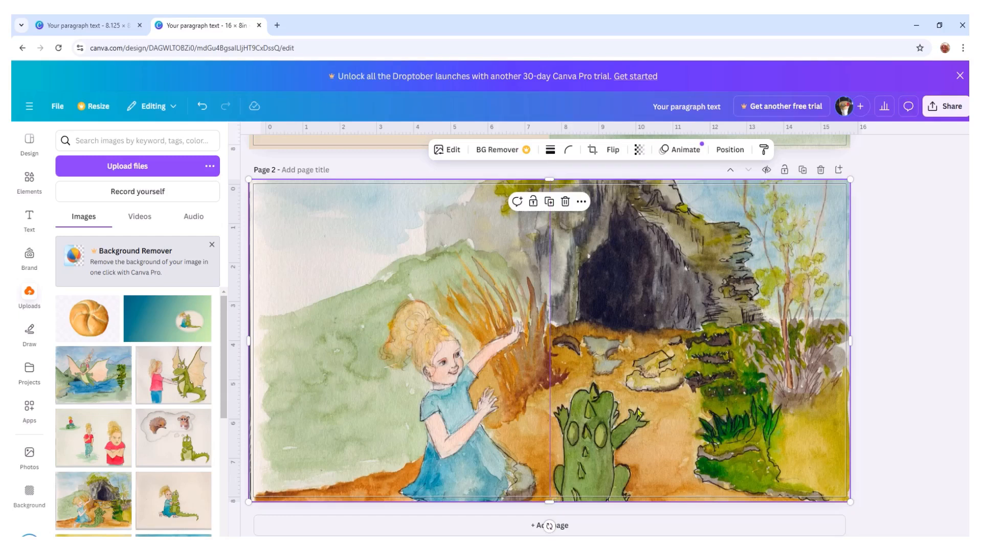
- Shift the cave picture upward on page 2, extend its lower edge, and pull its upper edge back to the page boundary
left_click_drag(660, 403, 661, 394)
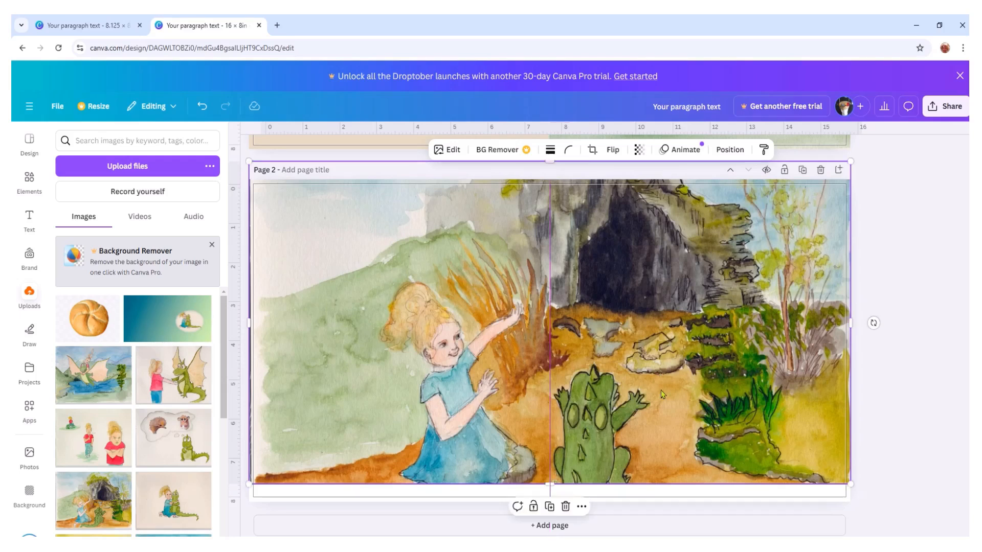
left_click_drag(545, 485, 545, 502)
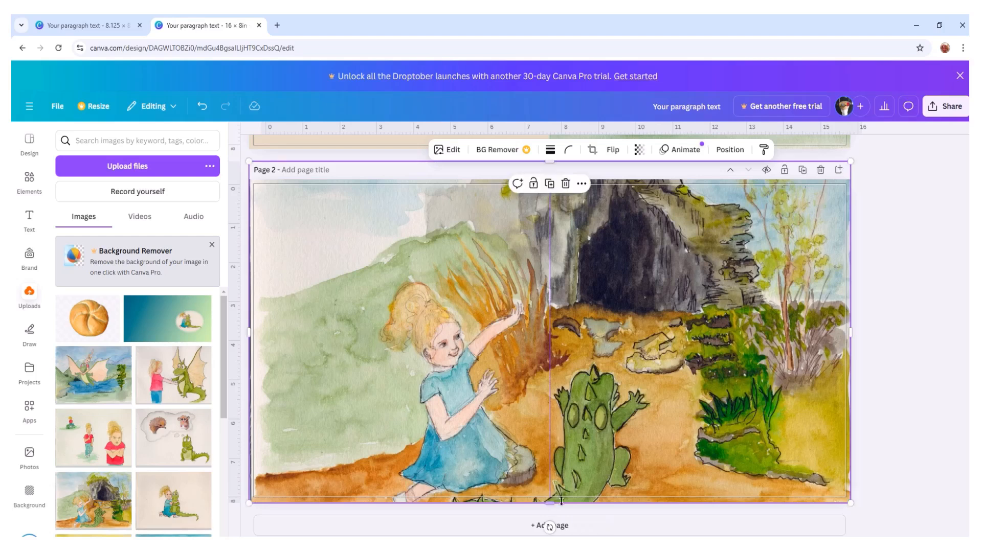
scroll(565, 317, "up", 3)
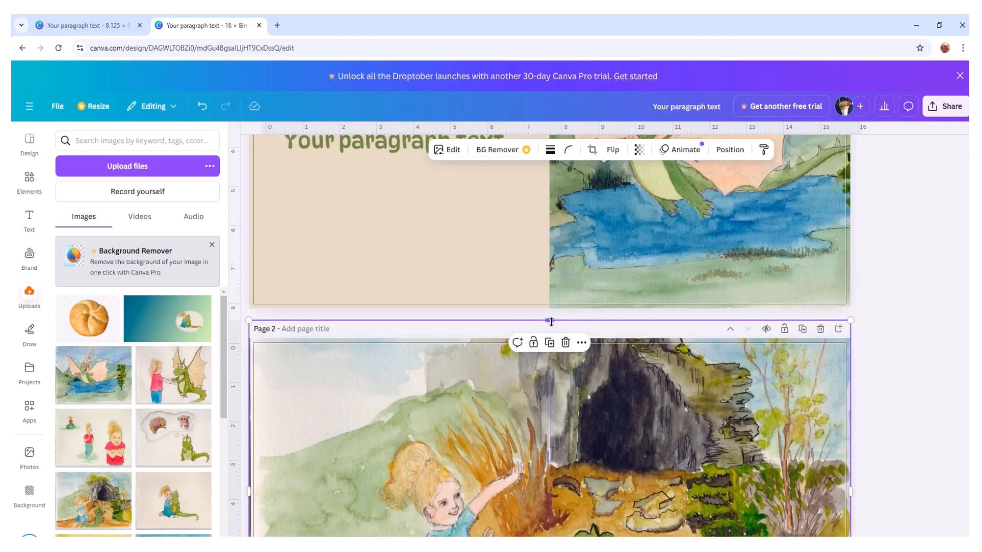
left_click_drag(550, 321, 551, 339)
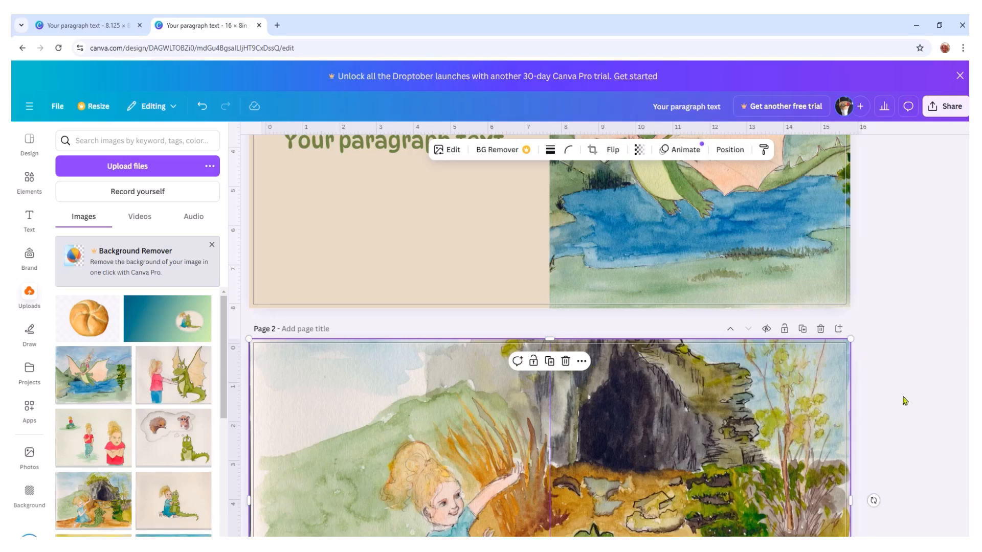
scroll(902, 399, "down", 3)
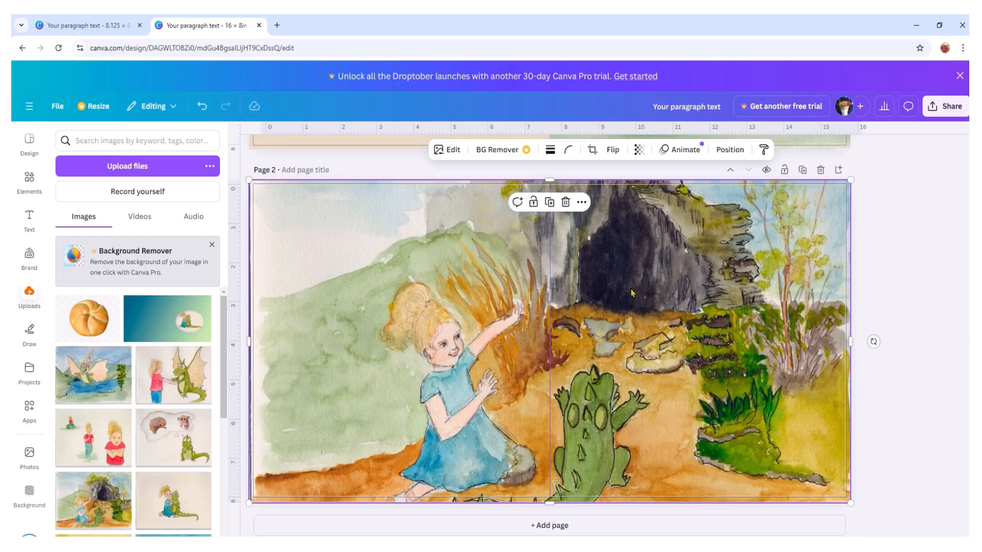
- Duplicate the cave picture, align the copy with the page, and crop its left side to the spread's centre line
right_click(680, 302)
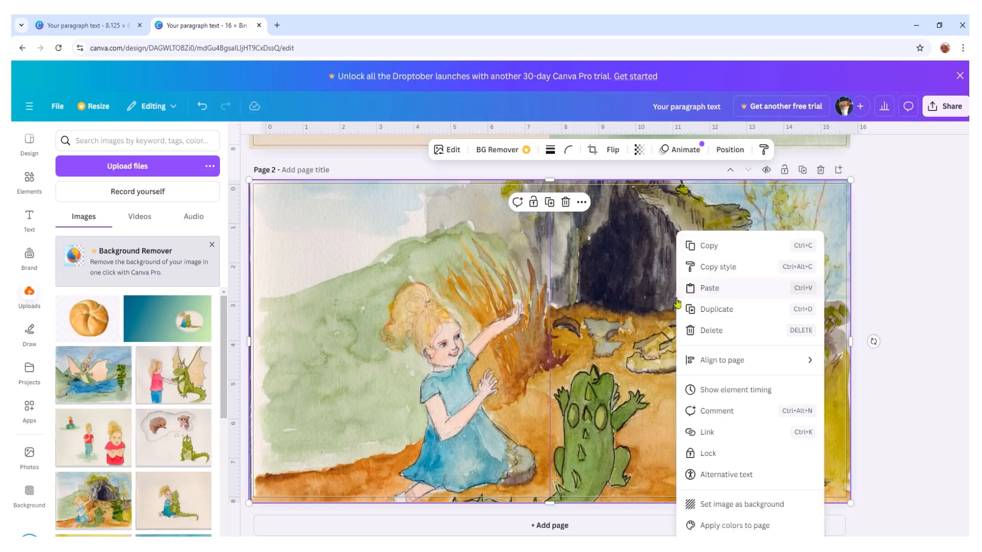
left_click(715, 309)
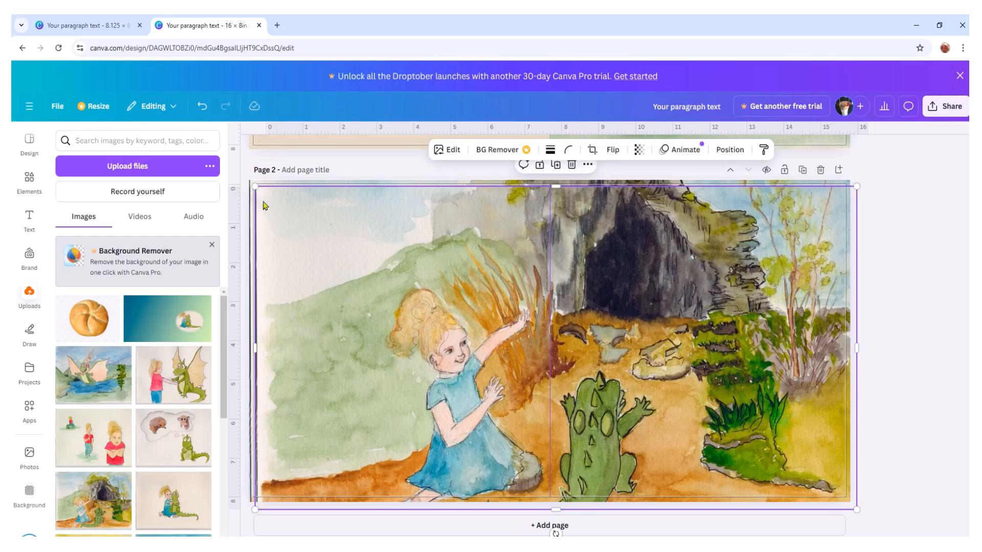
left_click_drag(372, 348, 389, 337)
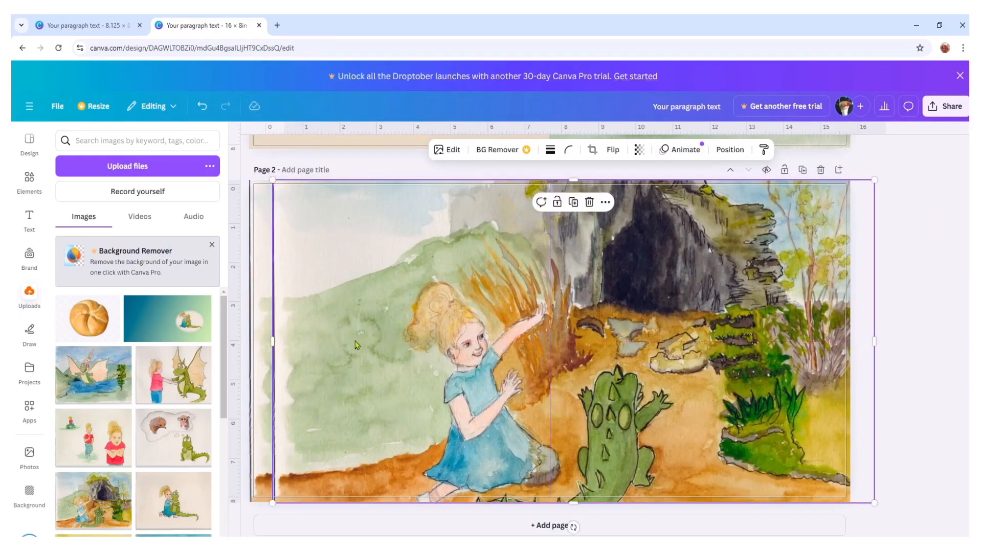
left_click_drag(269, 341, 404, 335)
left_click_drag(530, 367, 499, 364)
left_click_drag(363, 342, 552, 361)
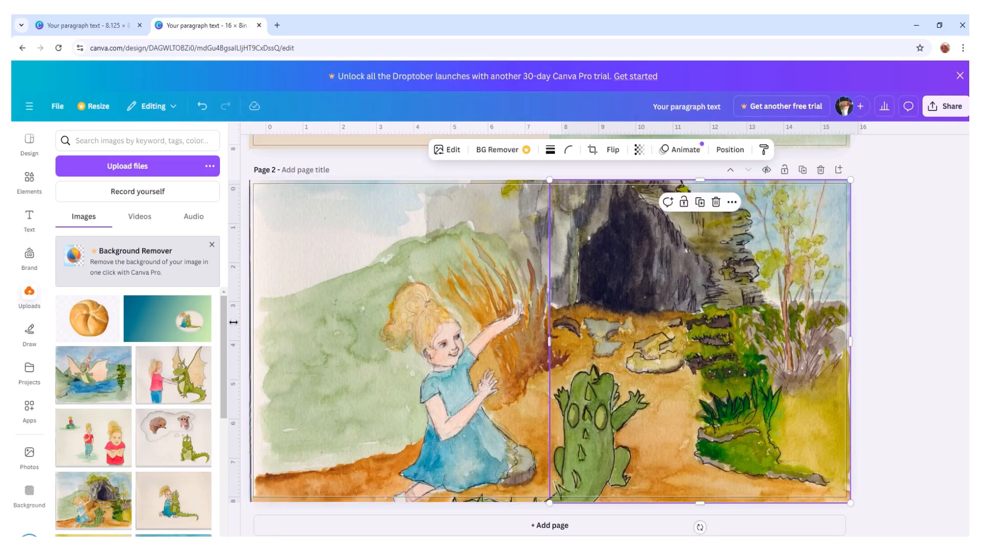
- Place a vertical guide at the spread's centre and move the right-half copy down to expose the original picture beneath
left_click_drag(233, 322, 548, 342)
left_click(305, 281, "shift")
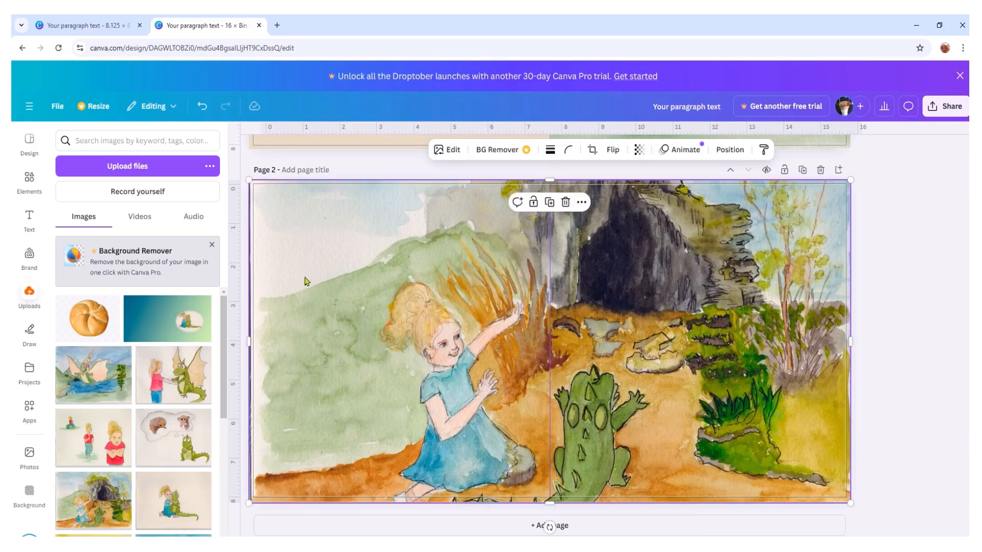
left_click(686, 301)
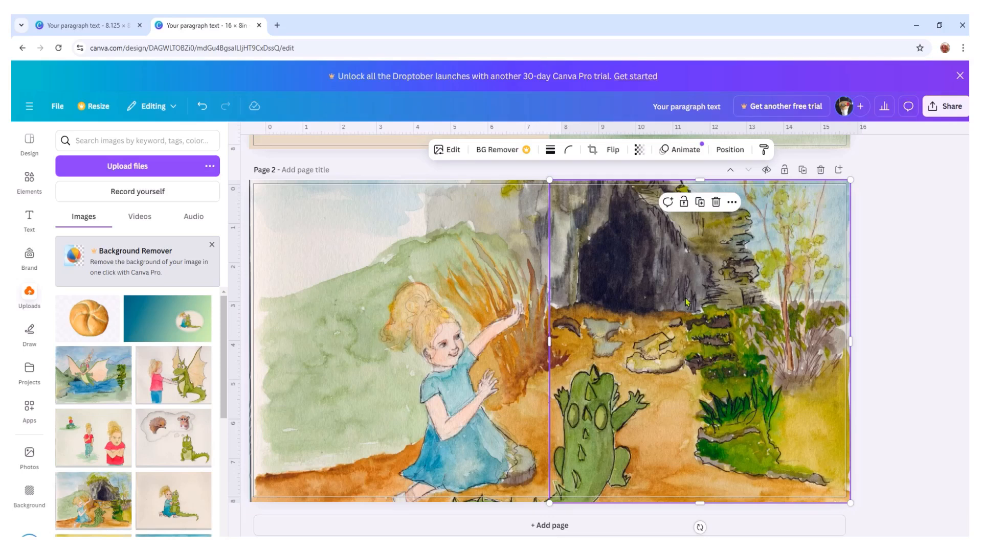
left_click_drag(685, 301, 686, 375)
left_click(483, 219)
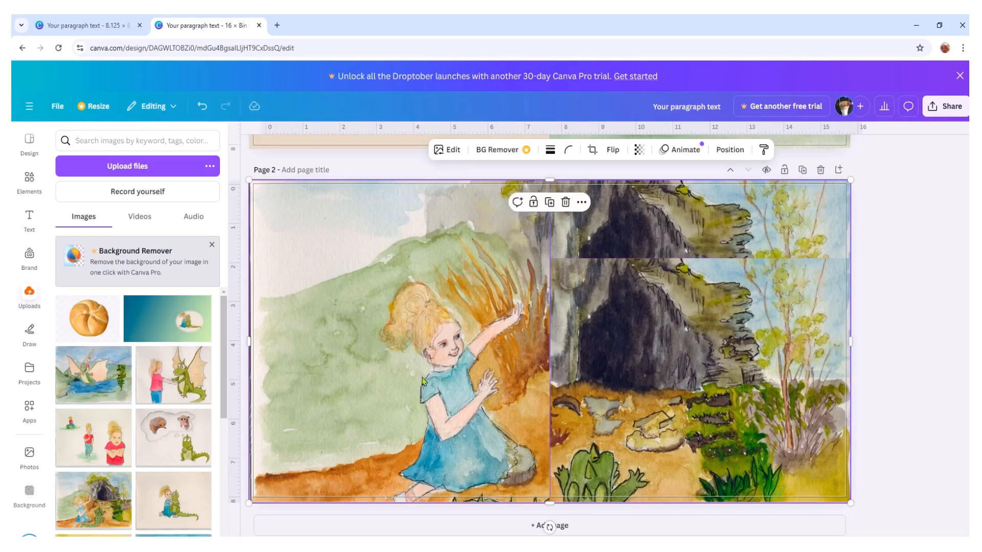
- Crop the original picture to the left half at 8.1 in wide, and move the right-half copy back up beside it
left_click_drag(852, 342, 553, 368)
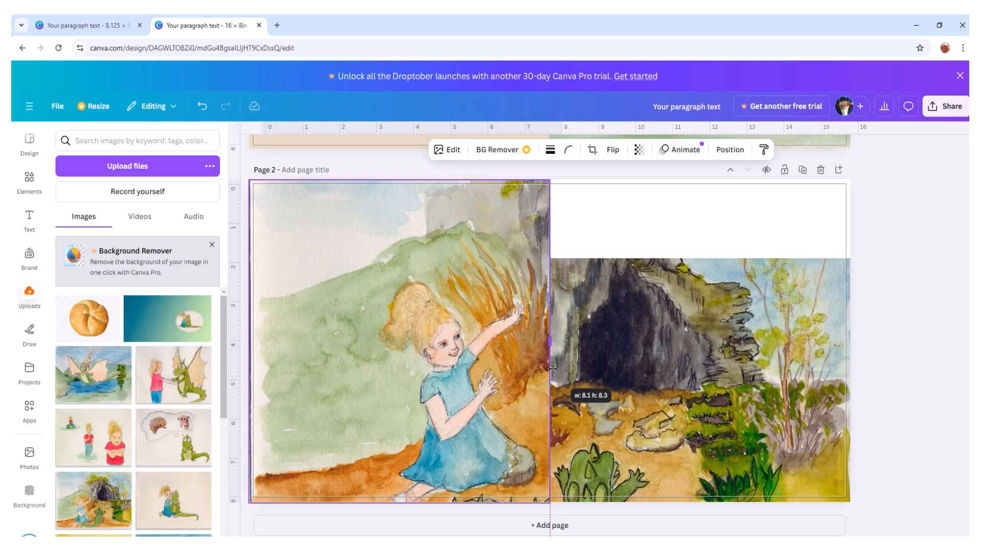
left_click_drag(553, 370, 551, 371)
left_click(697, 377)
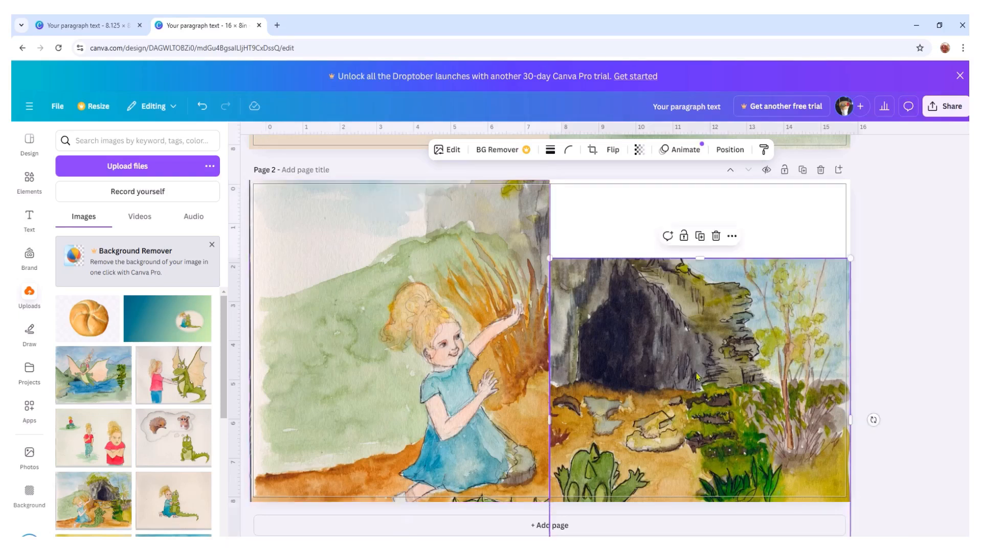
left_click_drag(696, 394, 694, 313)
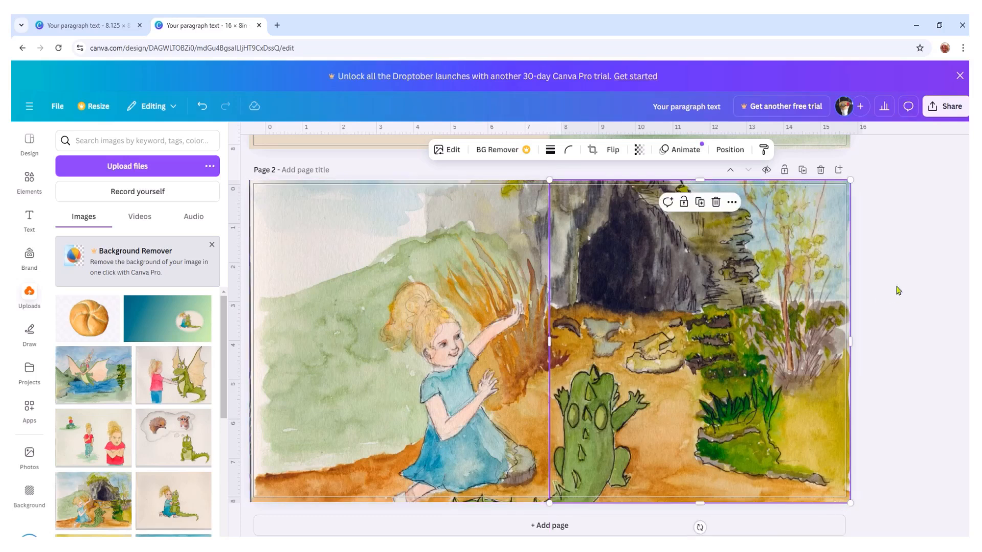
left_click(904, 266)
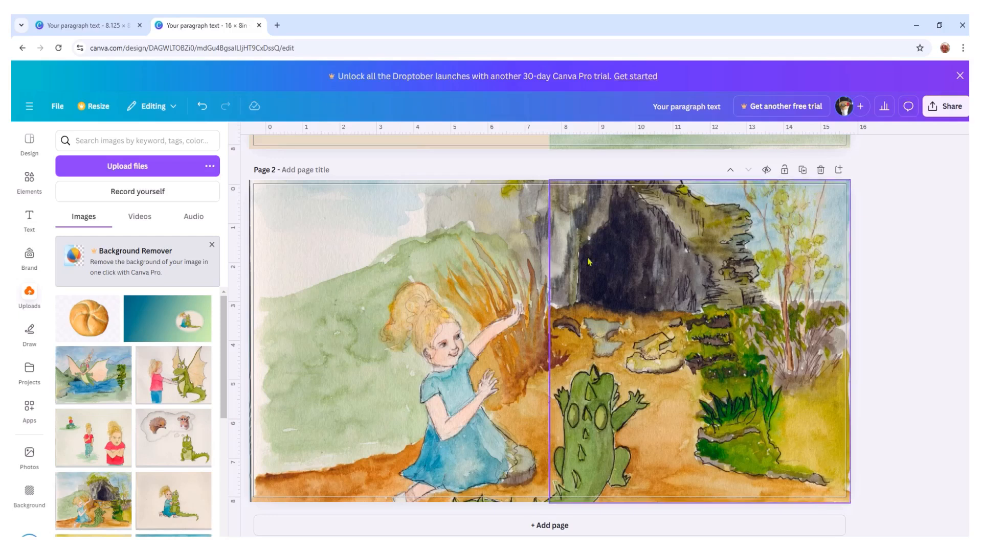
- Remove the vertical guides from the spread's centre and check the join between the two picture halves
left_click_drag(547, 304, 231, 319)
left_click_drag(548, 391, 232, 373)
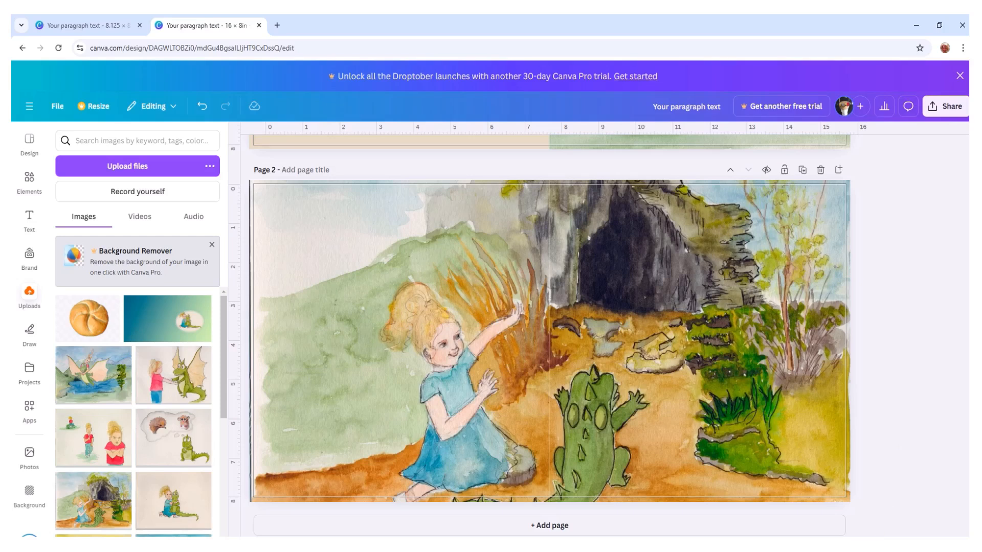
scroll(603, 335, "up", 3)
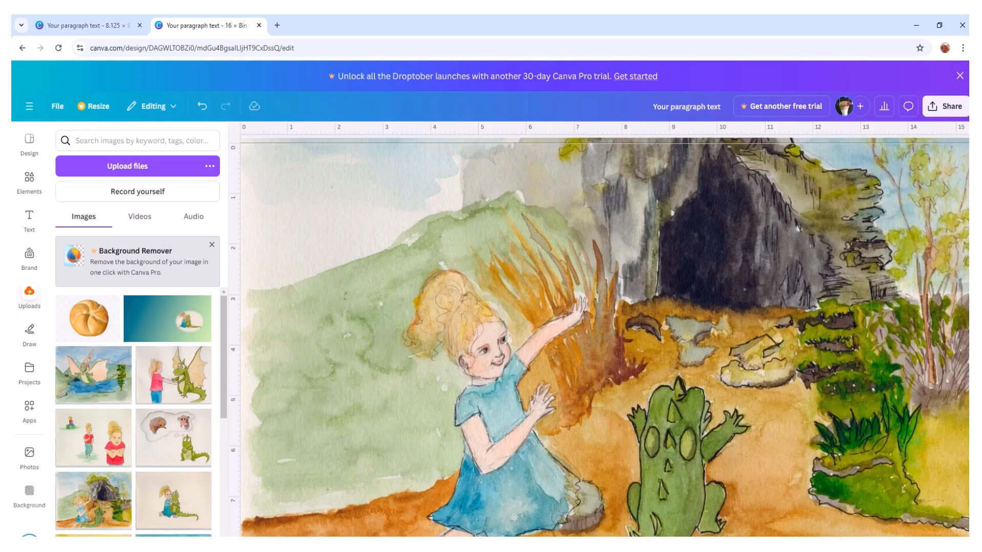
left_click_drag(764, 546, 741, 546)
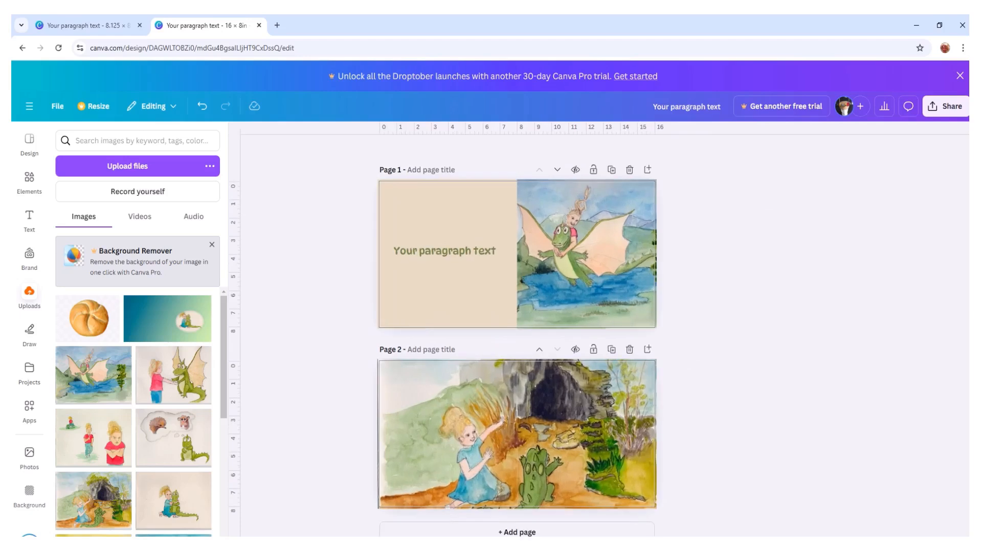
- Copy the cave picture's right half into the 8.125 × 8.25 in design, adding pages 3 and 4 and filling page 3 with it
left_click(596, 433)
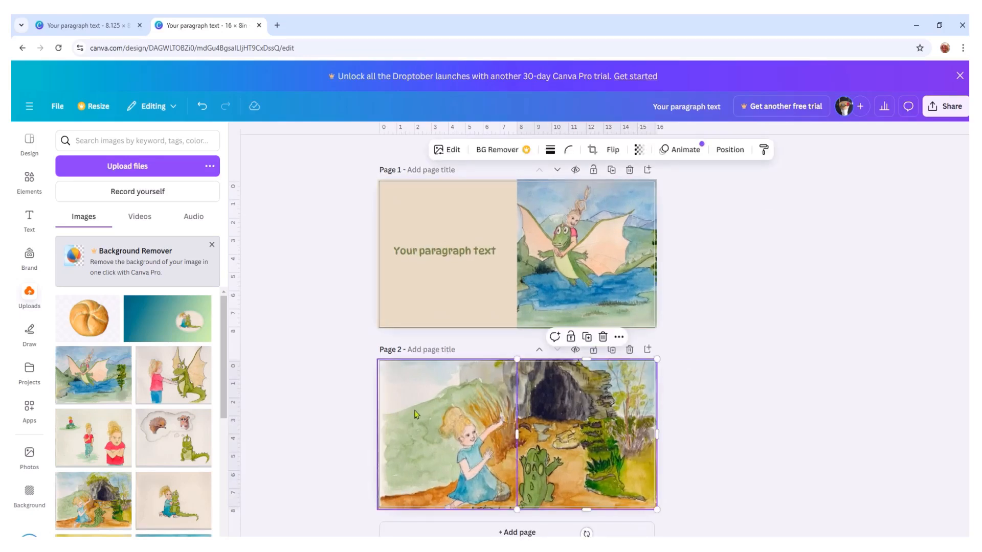
right_click(577, 421)
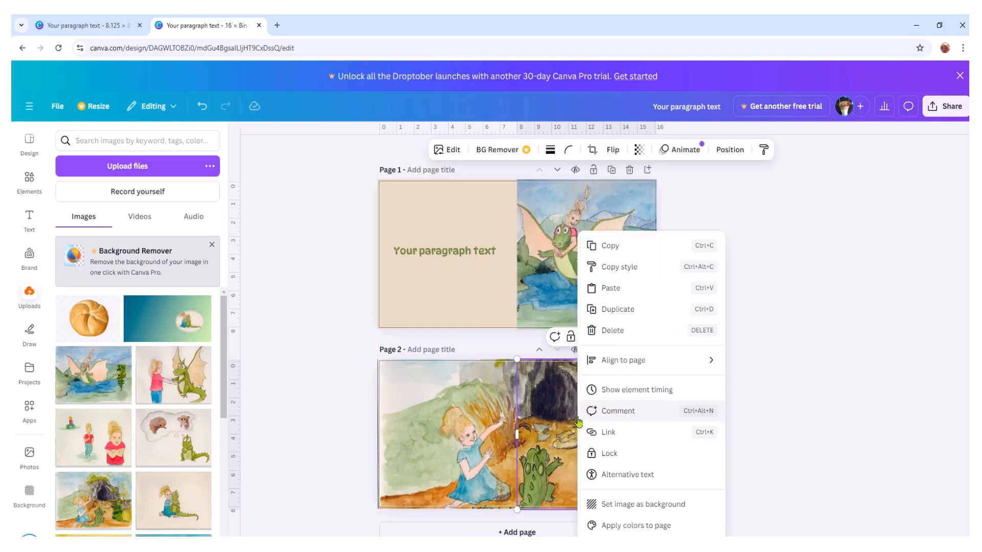
left_click(617, 251)
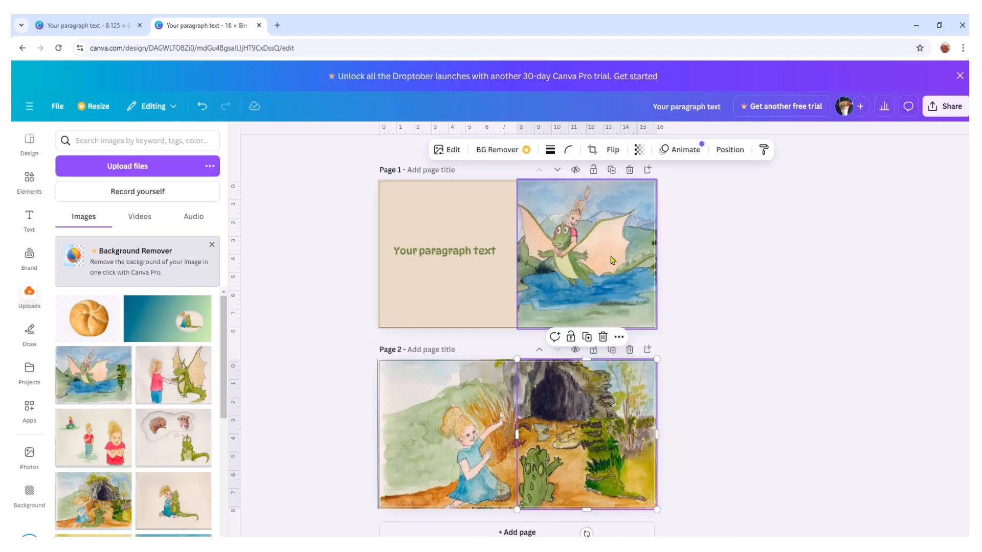
left_click(70, 27)
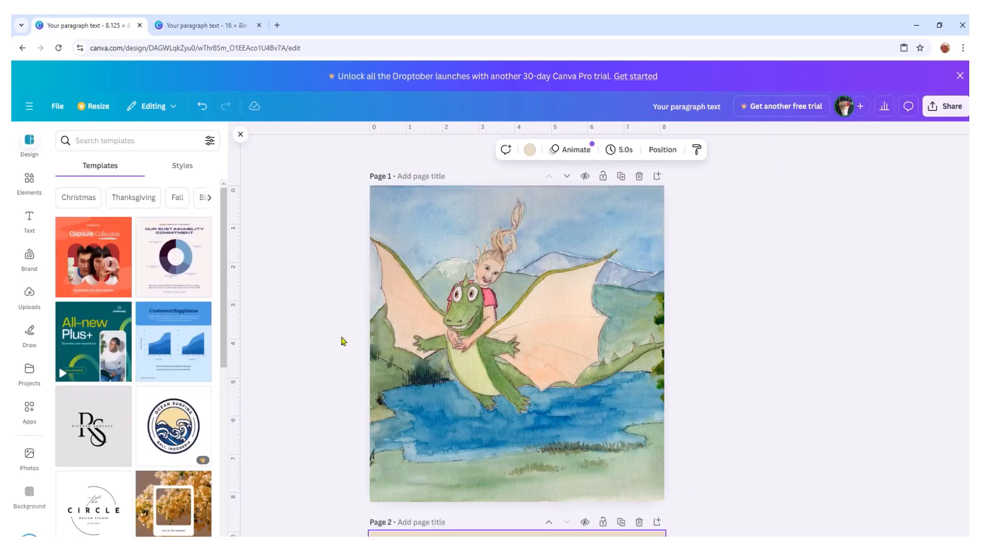
scroll(554, 394, "down", 6)
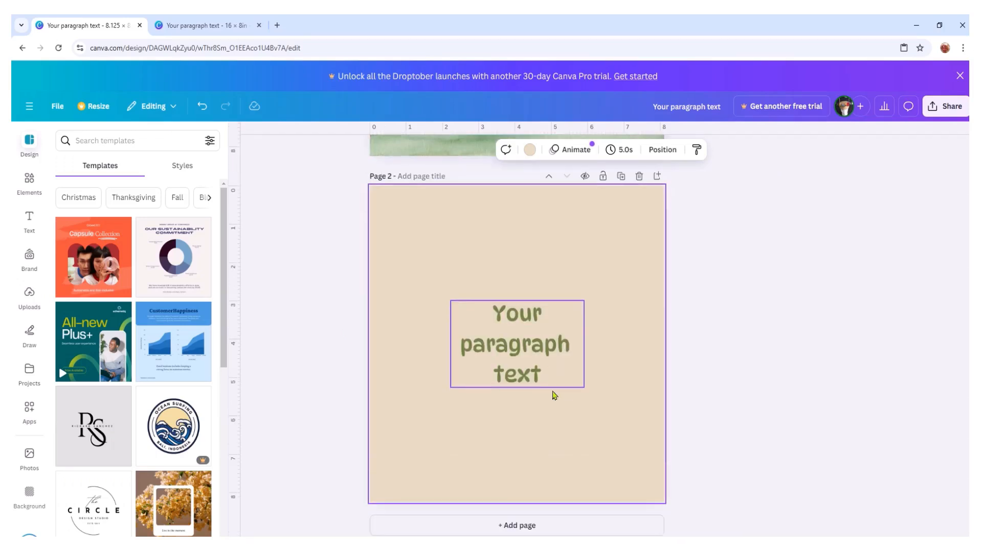
left_click(524, 526)
right_click(461, 237)
left_click(489, 296)
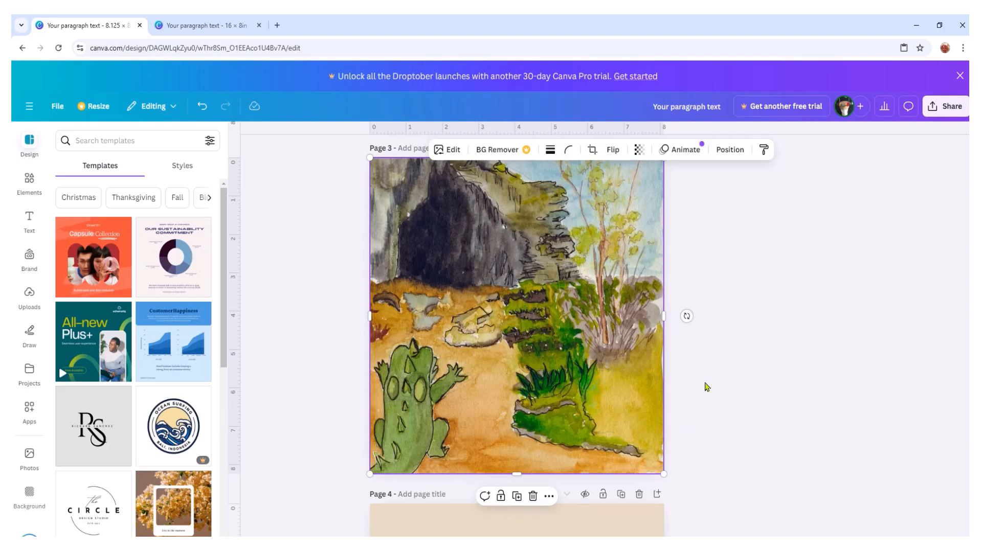
- Delete the beige background from page 4 of the 8.125 × 8.25 in design
scroll(727, 366, "down", 6)
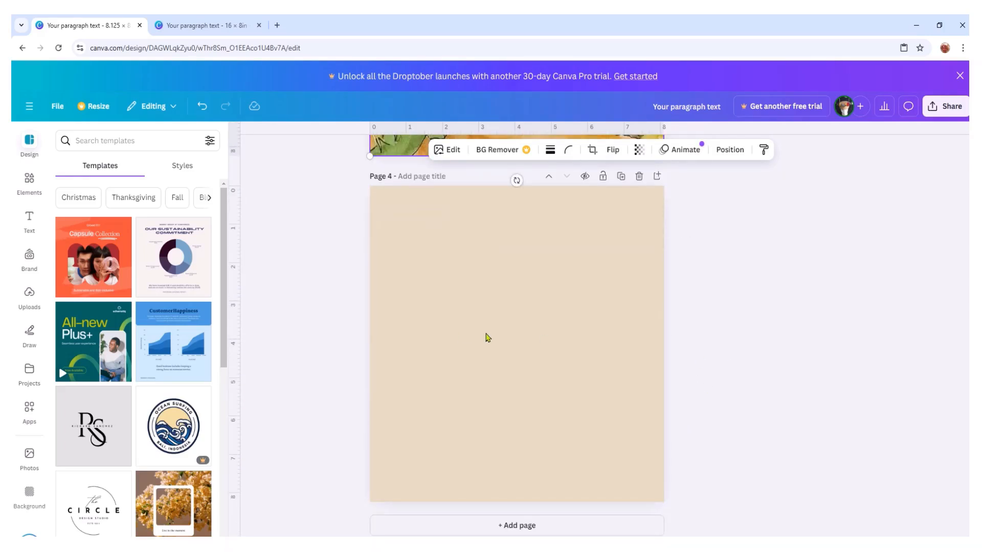
left_click(488, 336)
right_click(486, 333)
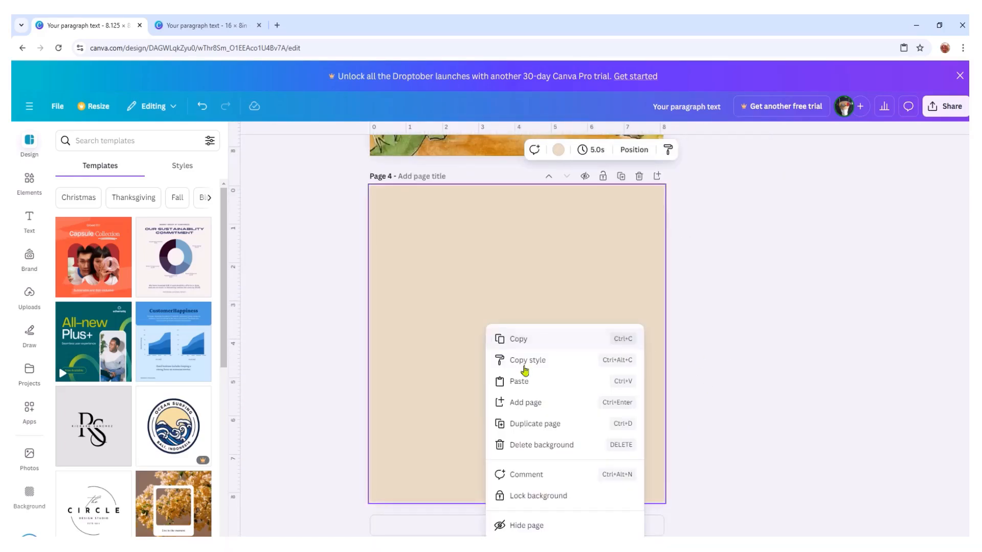
left_click(539, 446)
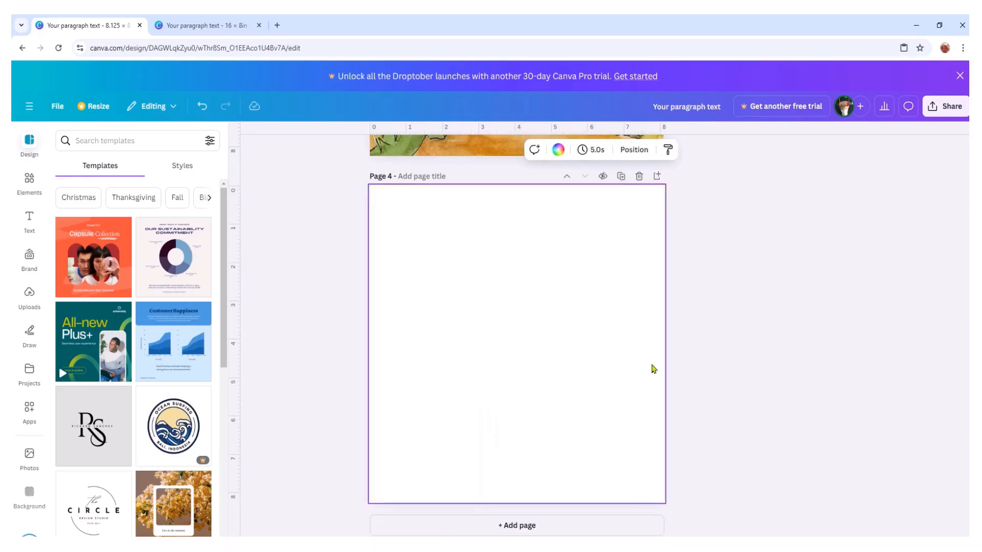
- Copy the girl picture half from page 2 of the 16 × 8 in design onto page 4 of the 8.125 × 8.25 in design
left_click(209, 31)
left_click(430, 425)
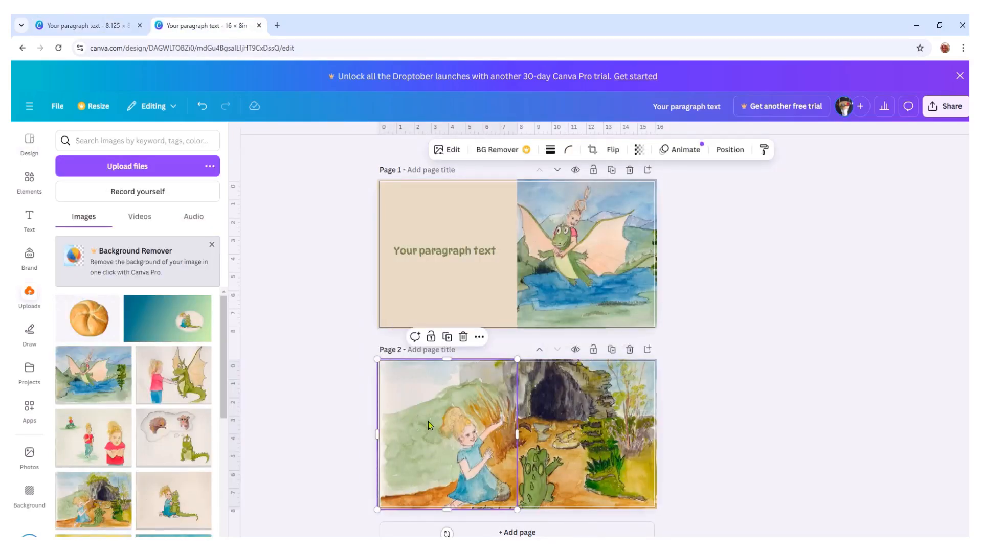
right_click(430, 425)
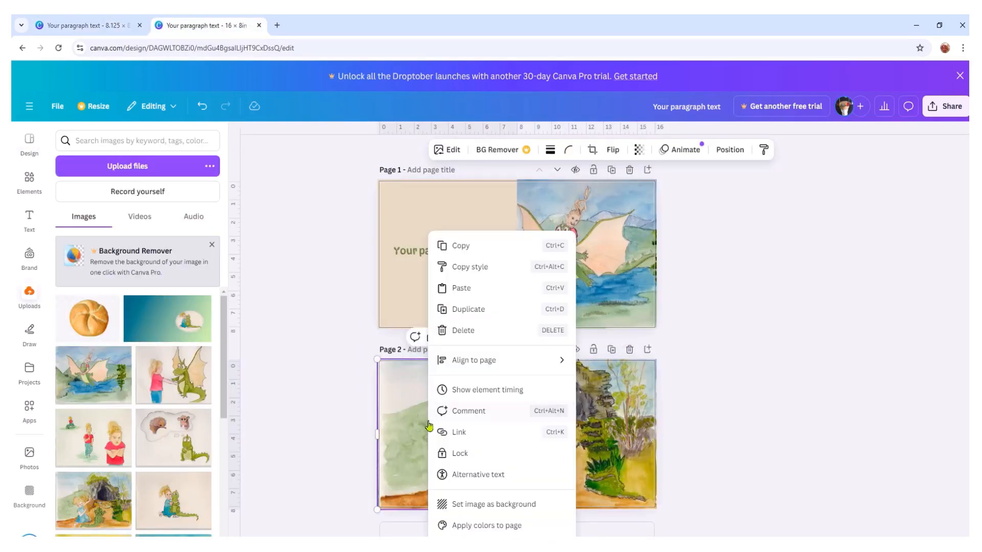
left_click(467, 250)
left_click(82, 26)
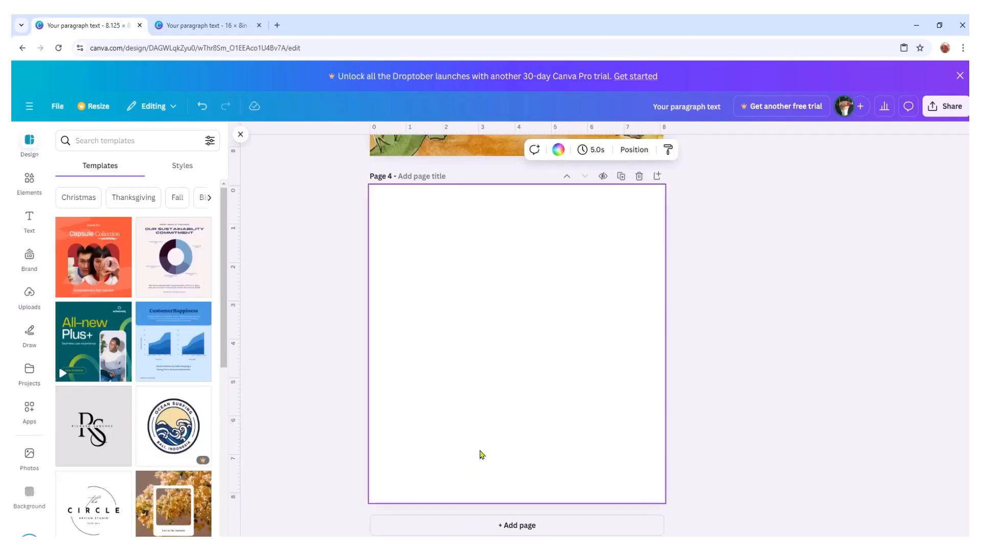
right_click(469, 323)
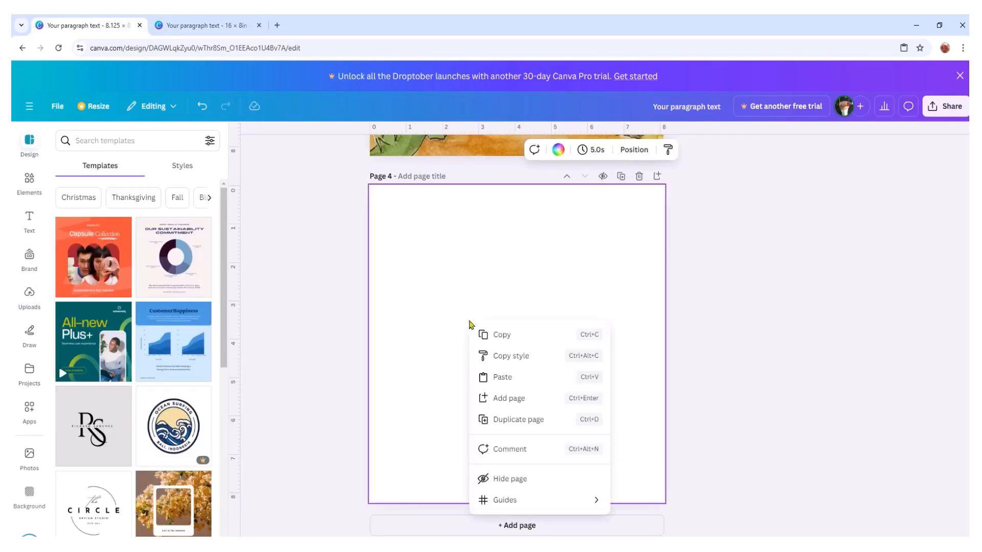
left_click(503, 378)
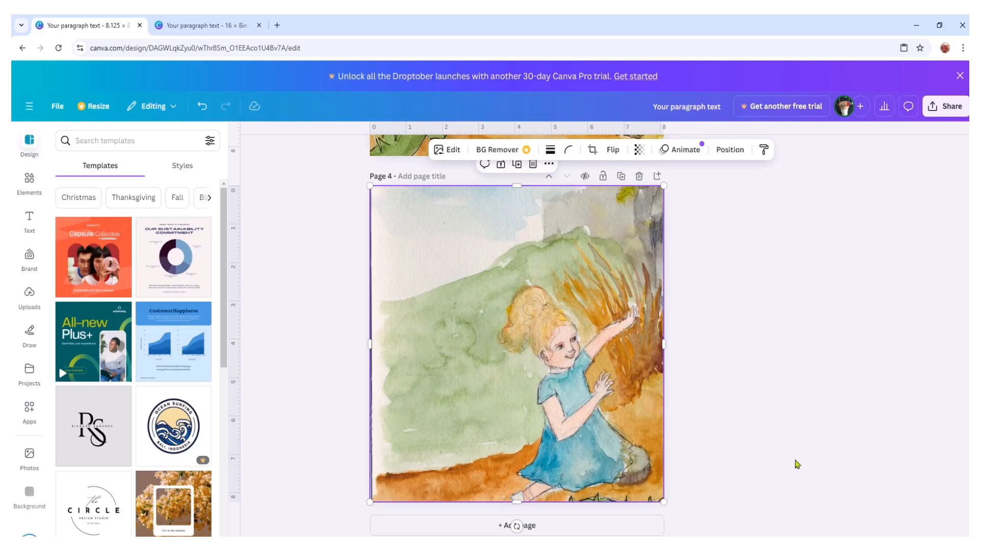
- Shift the cave picture on page 3 about 1.5 in to the right, leaving a blank strip along its left side
scroll(797, 454, "up", 7)
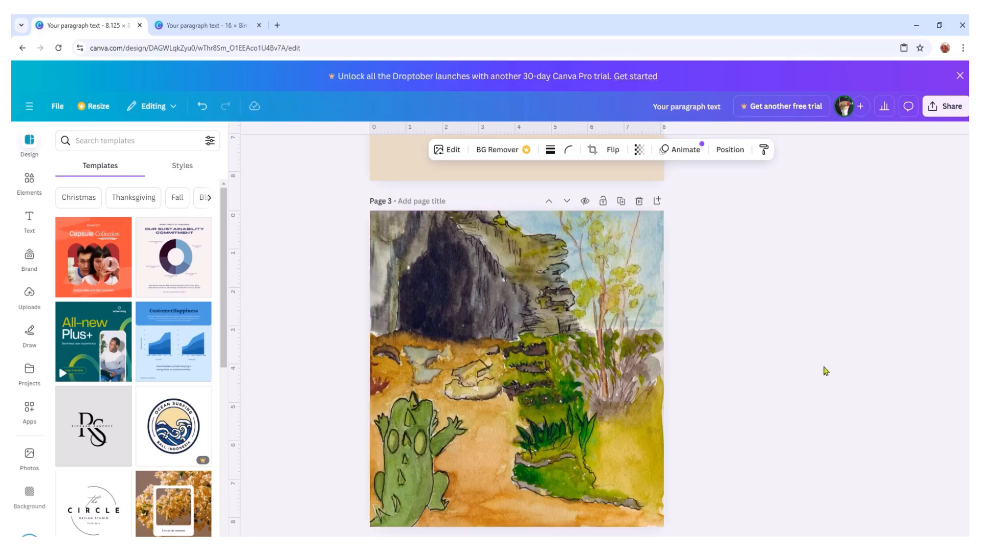
scroll(826, 370, "down", 3)
scroll(827, 370, "down", 1)
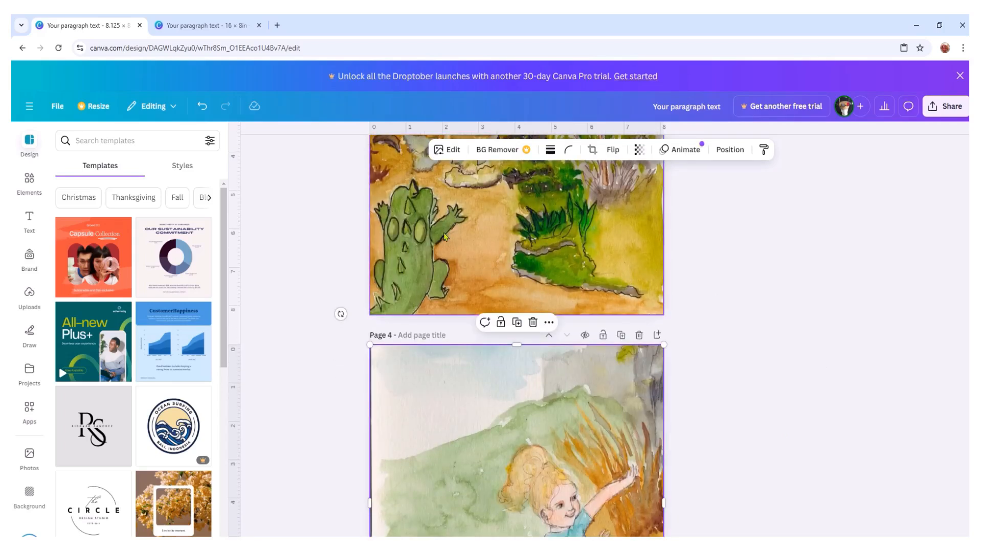
left_click_drag(449, 204, 502, 200)
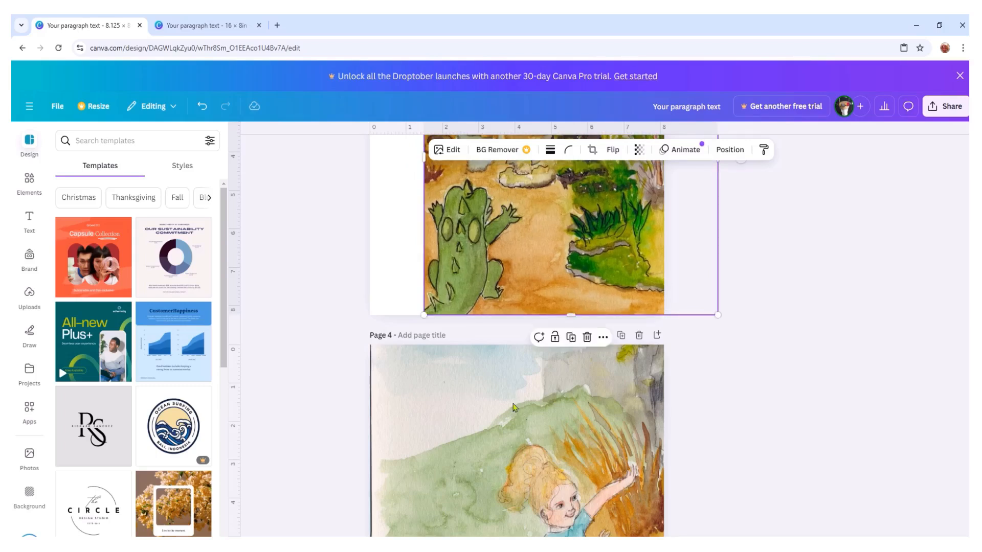
- Duplicate the girl picture on page 4, place the copy against the cave picture's left edge on page 3, and inspect its crop
right_click(445, 438)
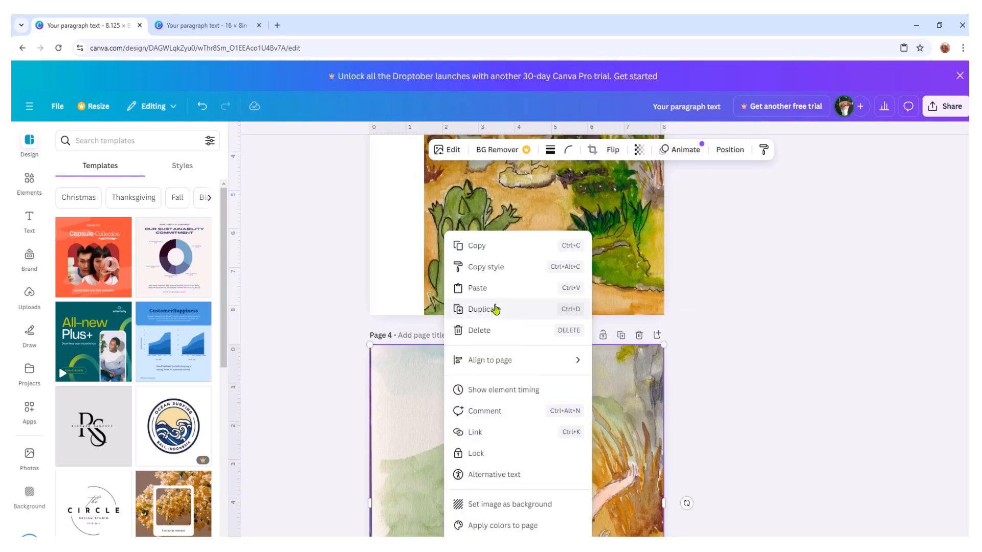
left_click(468, 309)
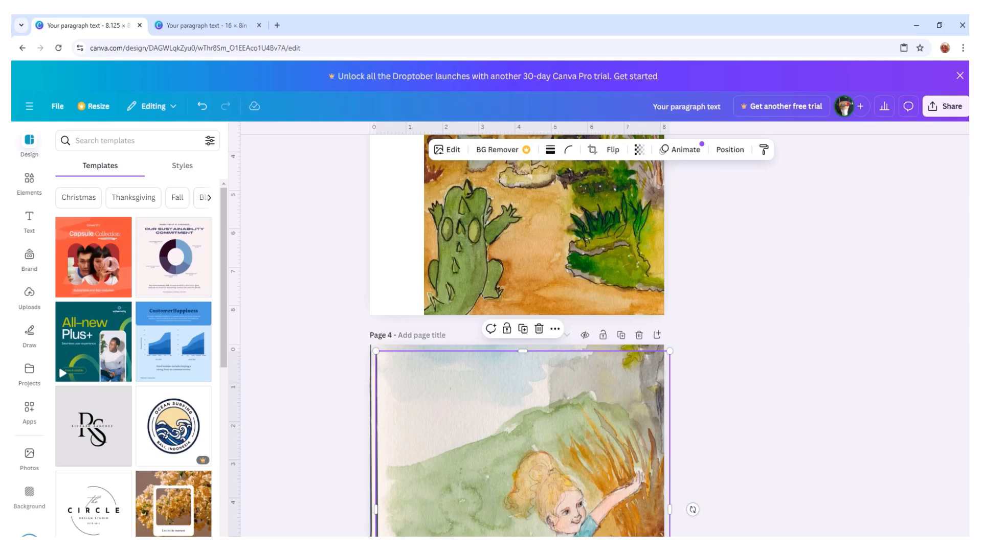
scroll(517, 358, "down", 5)
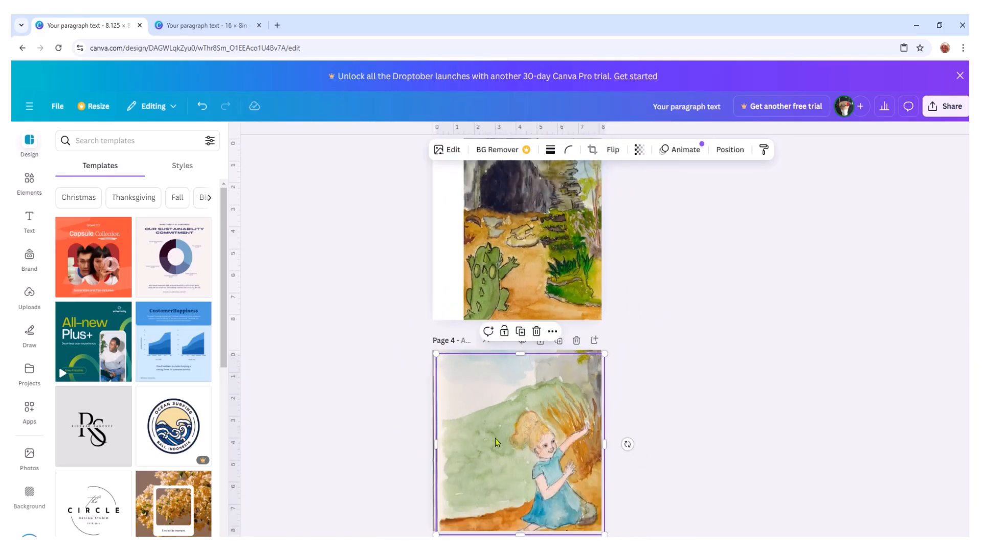
left_click_drag(511, 462, 368, 243)
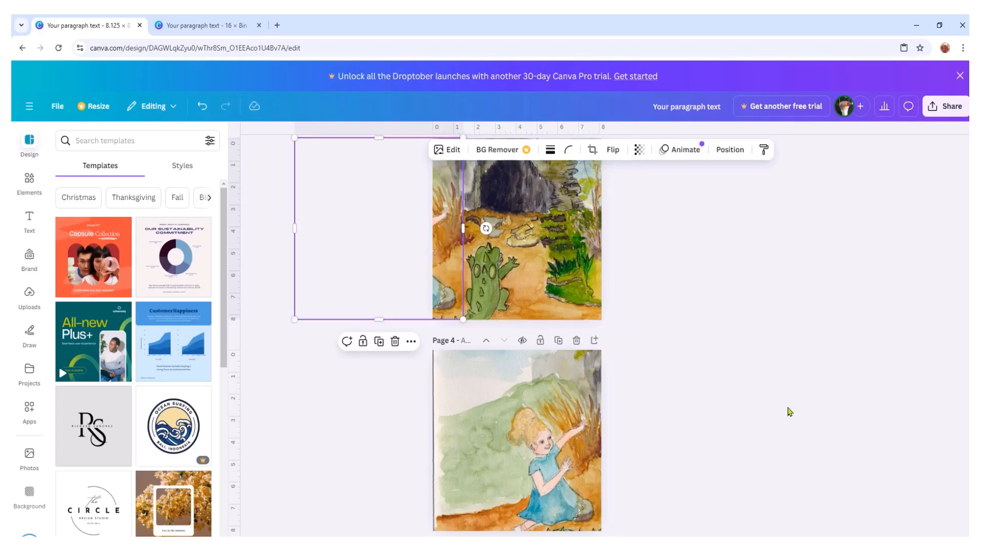
scroll(790, 412, "up", 2)
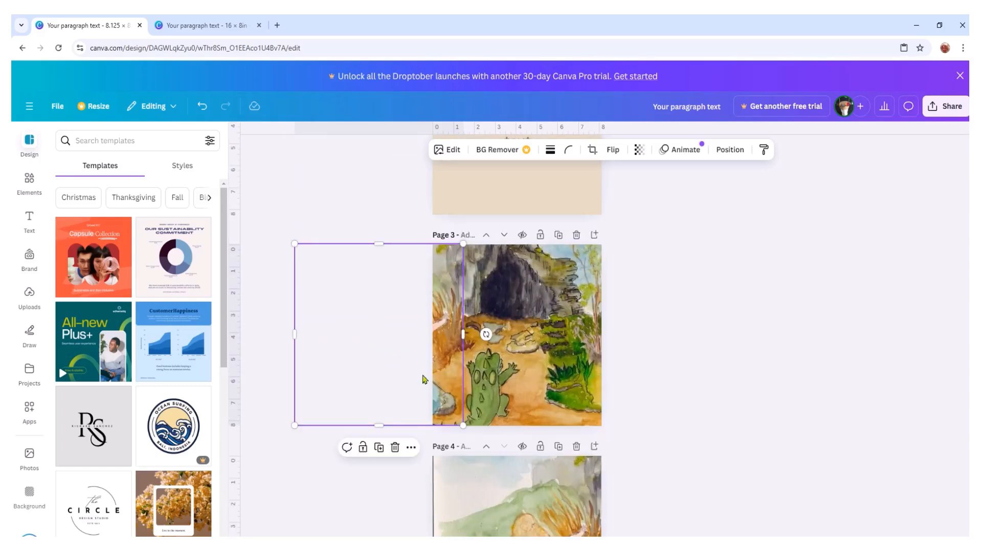
double_click(443, 381)
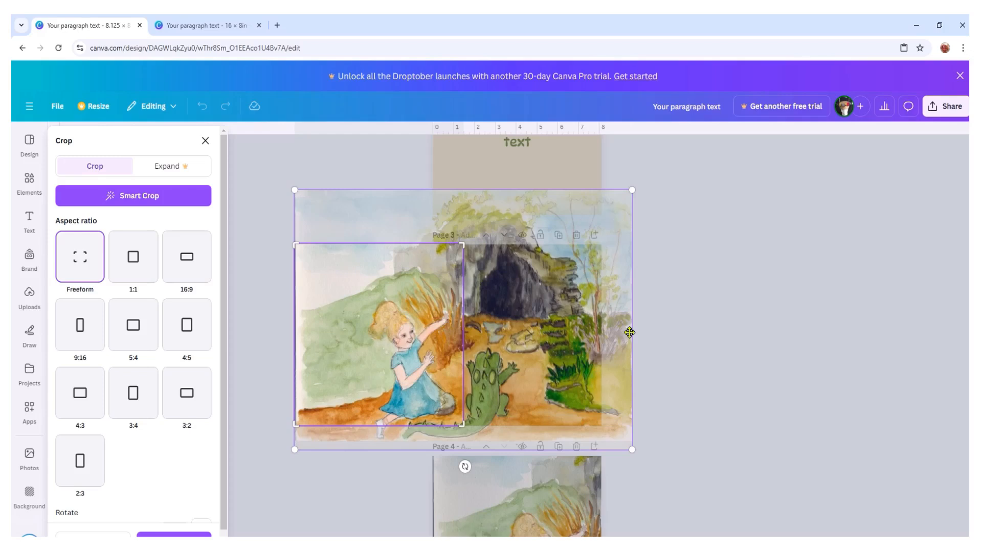
left_click(769, 398)
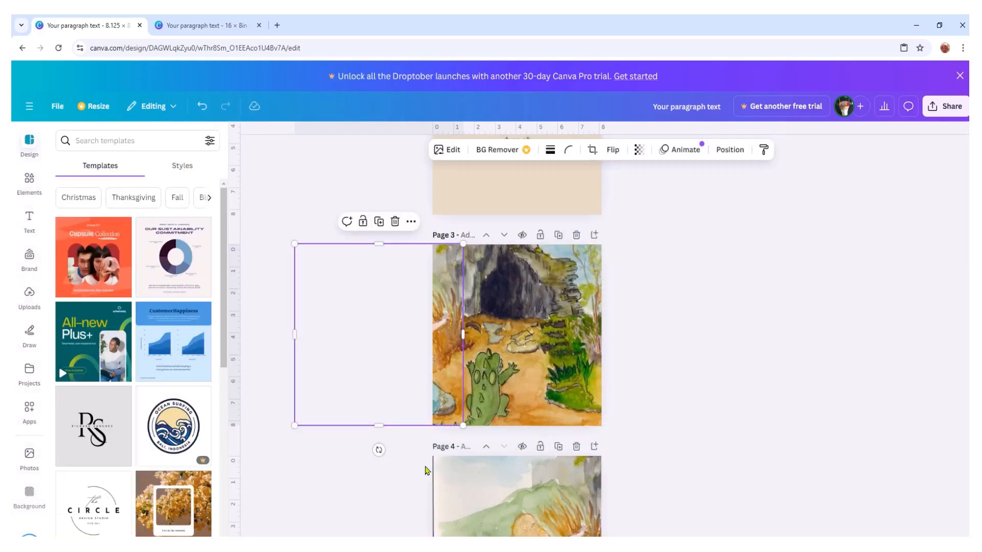
- Delete the duplicate girl picture from page 3 and move the cave picture back to fill the page
right_click(372, 319)
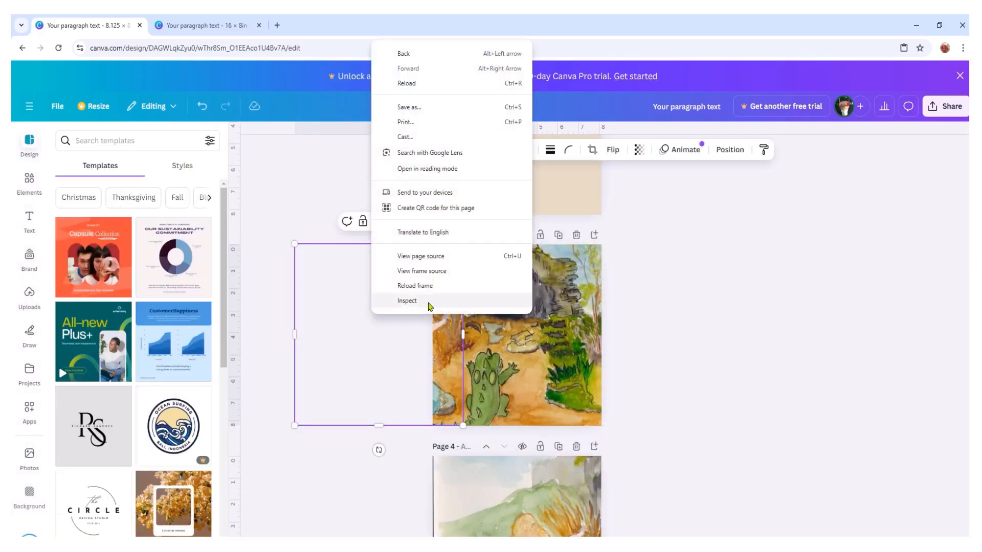
right_click(443, 322)
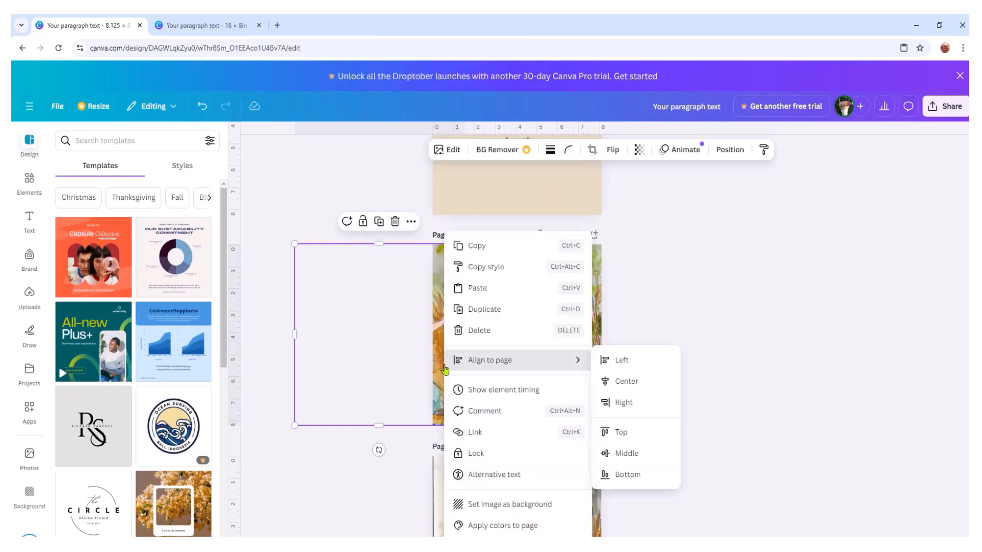
left_click(461, 330)
left_click_drag(529, 337, 531, 334)
scroll(719, 390, "down", 3)
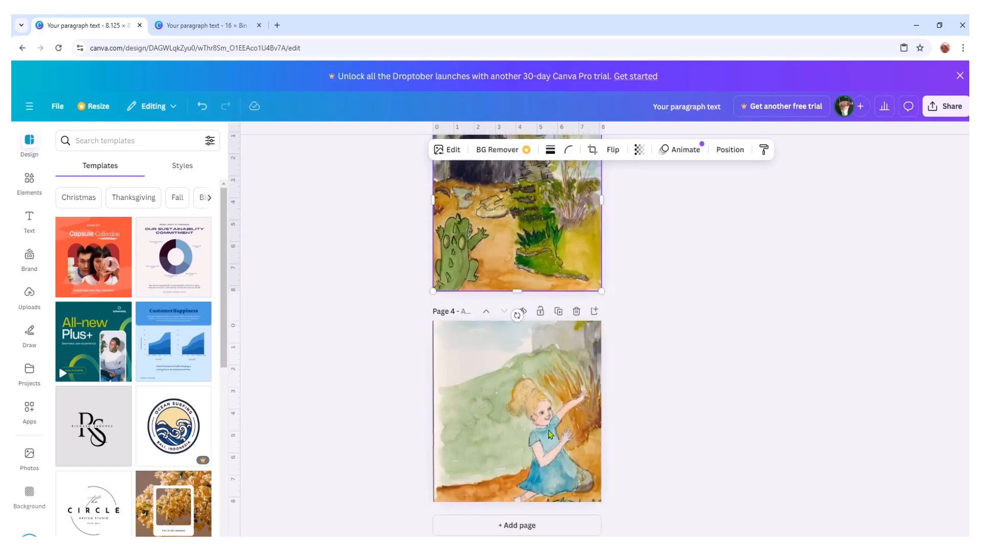
- Add a text box to page 2 of the 16 × 8 in design and place it over the sky above the green hill
left_click(204, 25)
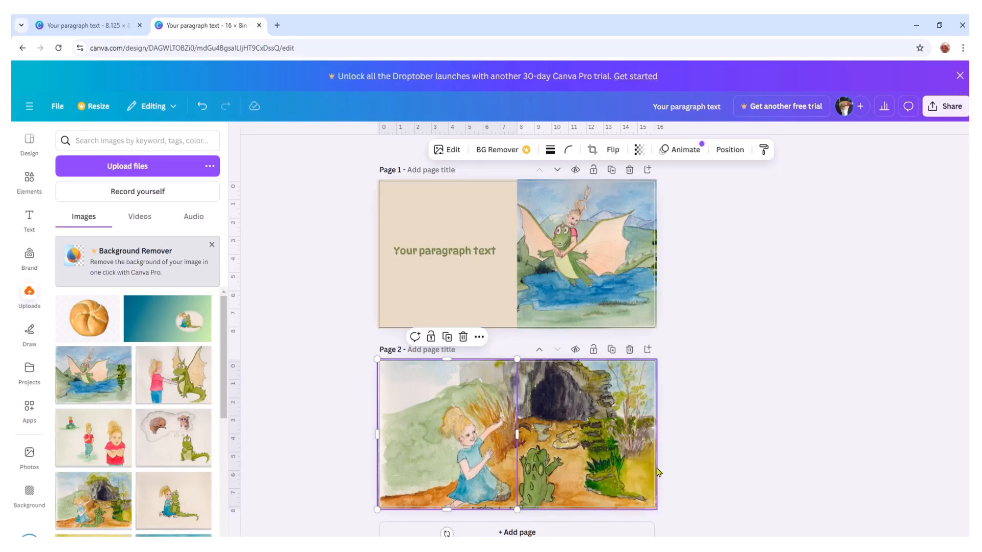
left_click_drag(765, 545, 787, 545)
scroll(913, 296, "down", 4)
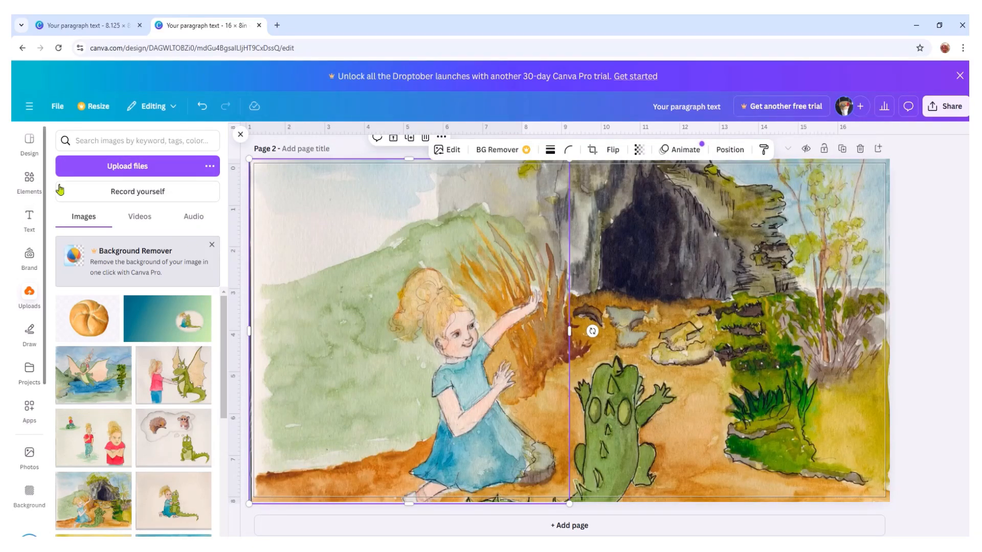
left_click(29, 219)
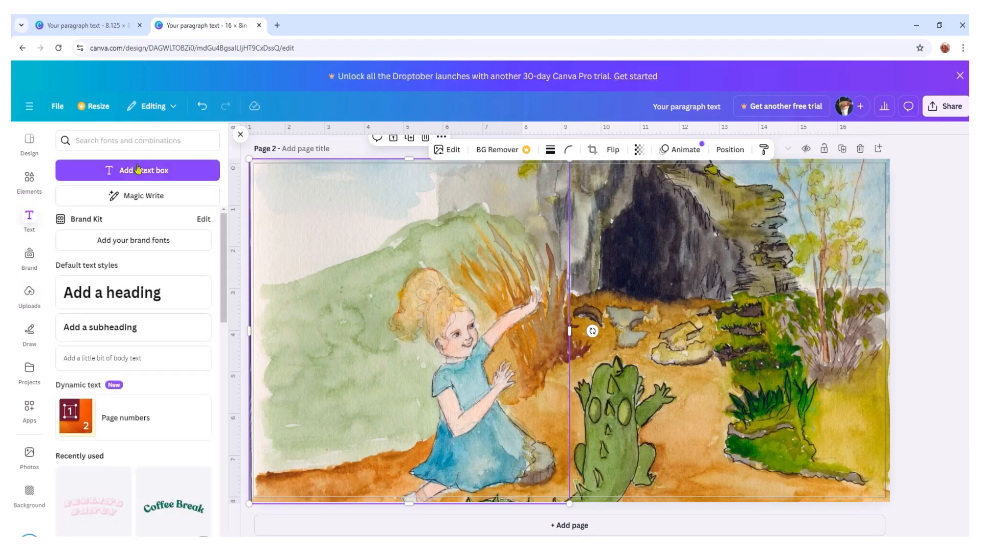
left_click(120, 168)
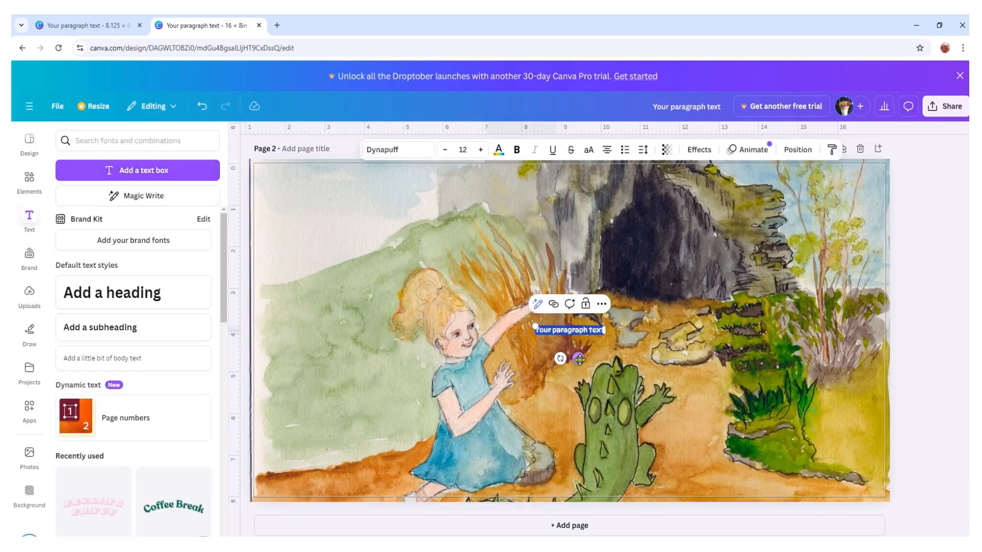
left_click_drag(579, 359, 340, 240)
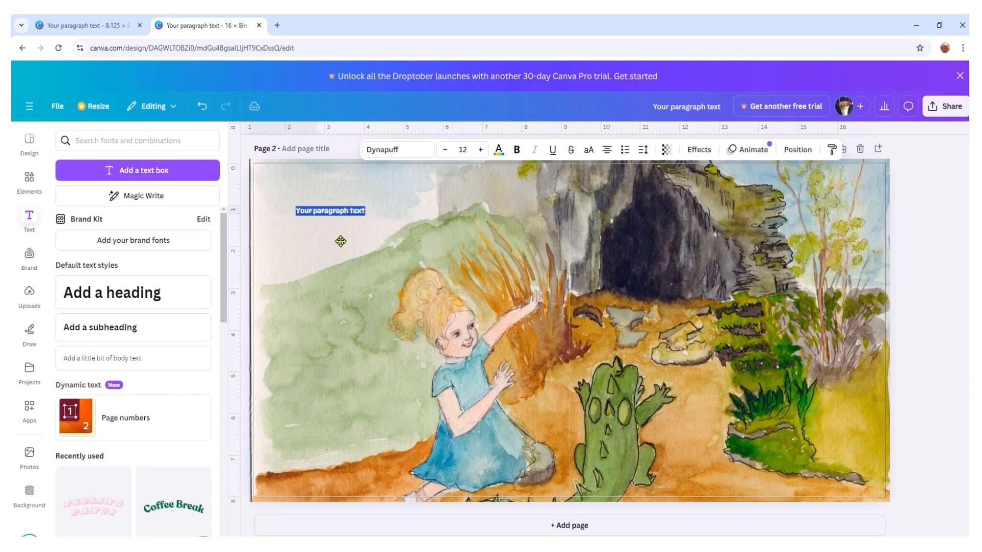
- Set the new text box's font size to 28 and its colour to black (#000000)
left_click(481, 149)
left_click(481, 149)
left_click(481, 150)
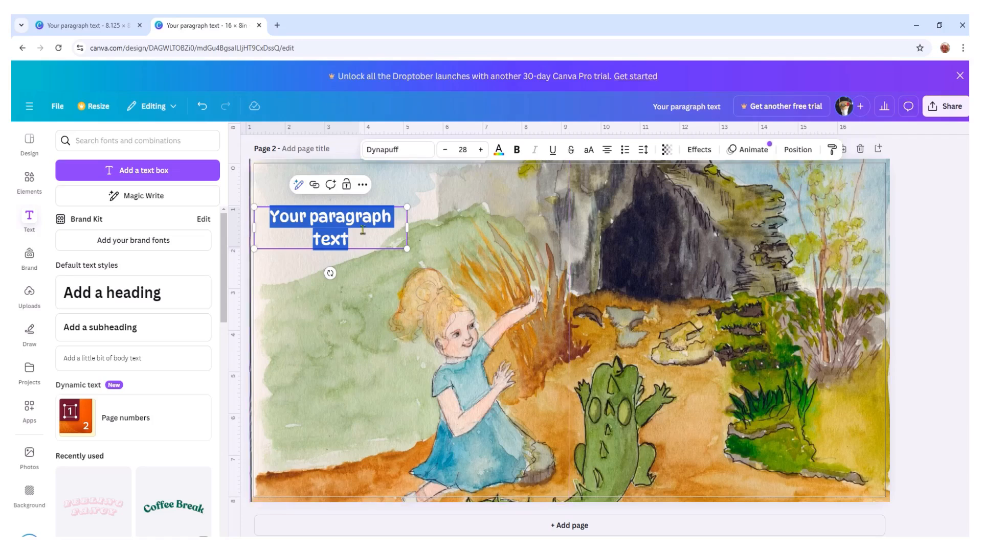
left_click(498, 151)
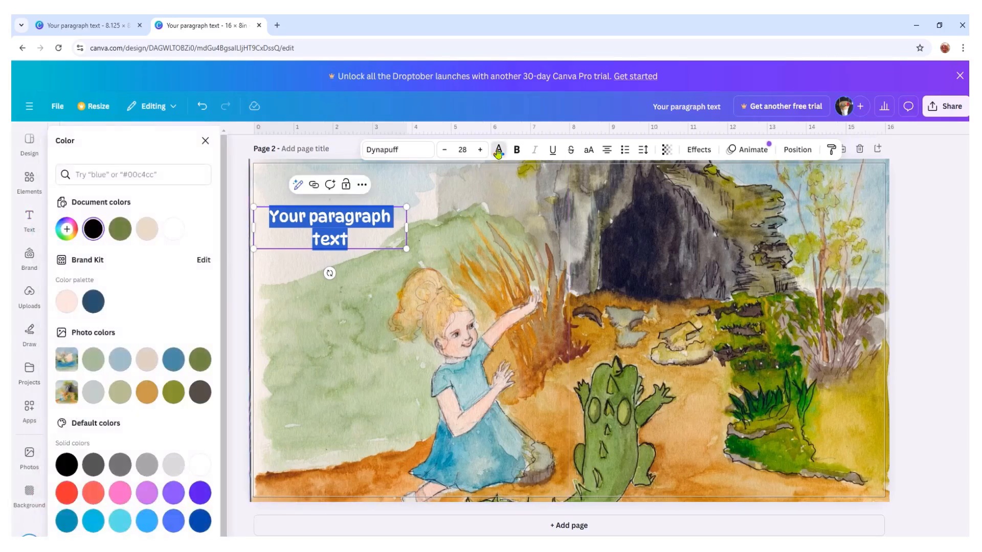
left_click(94, 228)
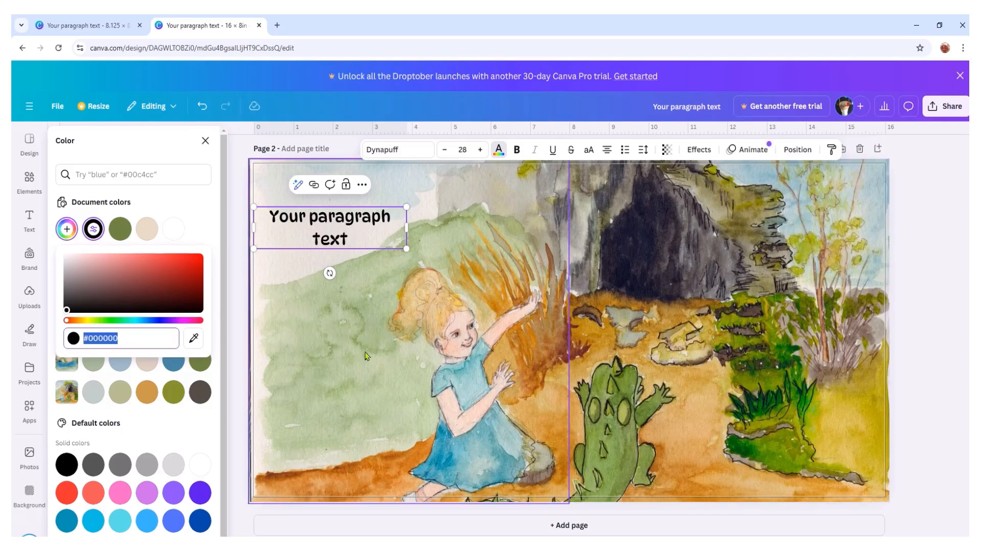
left_click(279, 492)
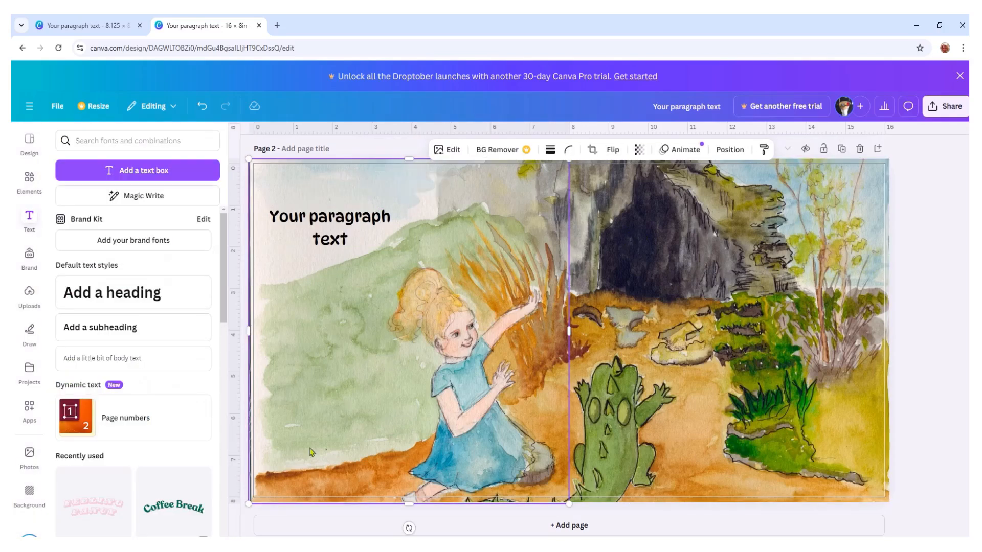
- Copy the black text box from the spread onto the sky area of page 4 in the 8.125 × 8.25 in design
left_click(326, 235)
right_click(327, 236)
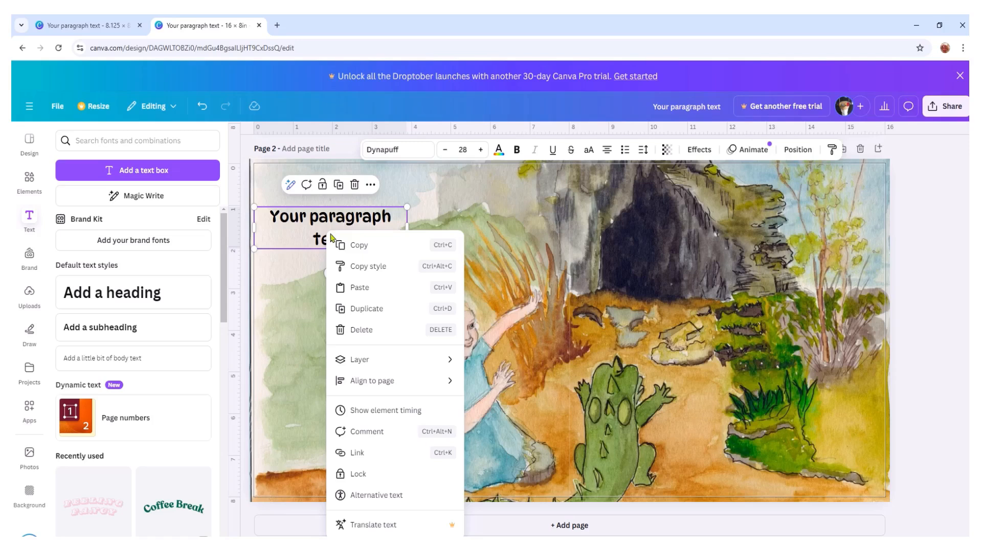
left_click(354, 245)
left_click(102, 31)
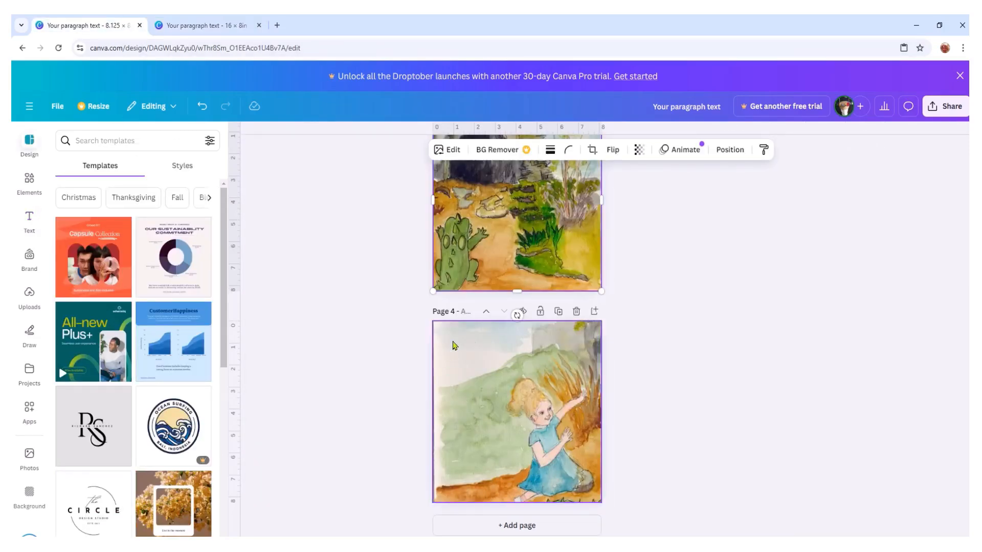
right_click(453, 345)
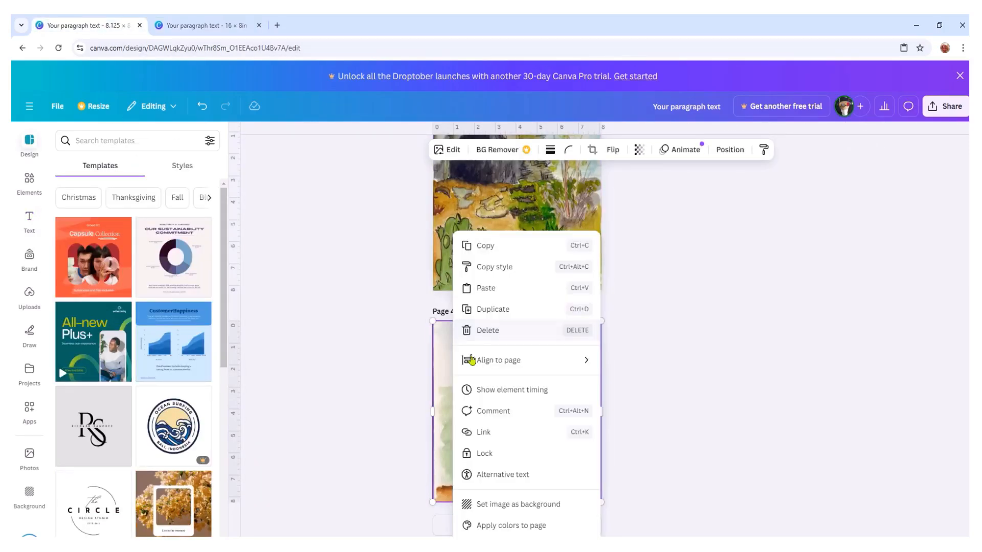
left_click(489, 288)
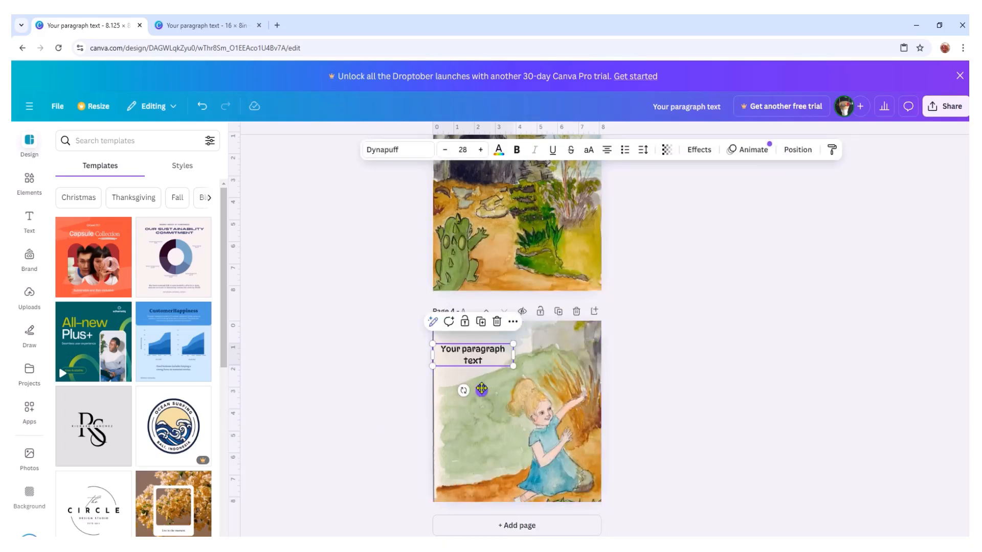
left_click(672, 368)
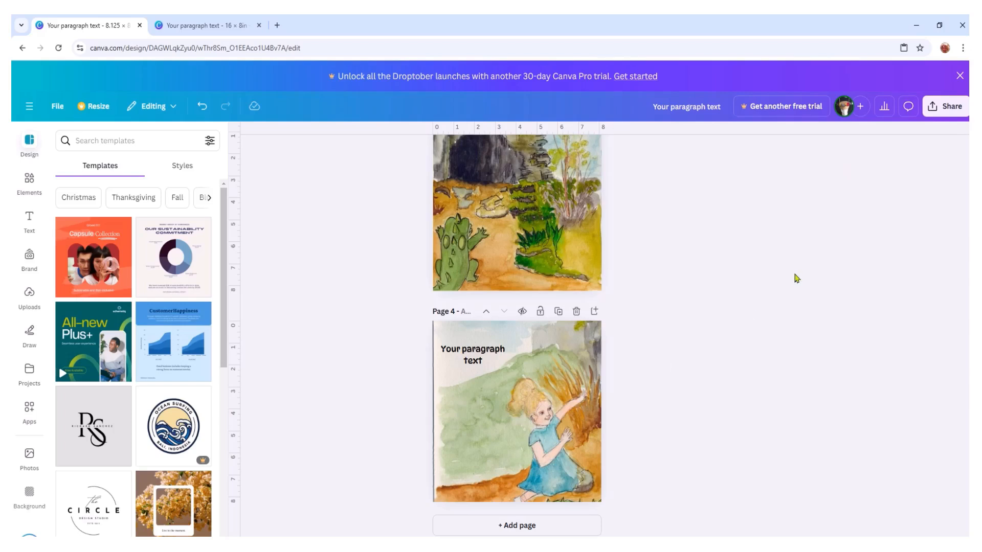
- Compare the text placement on the 16 × 8 in spread with page 4 of the 8.125 × 8.25 in design
left_click(207, 25)
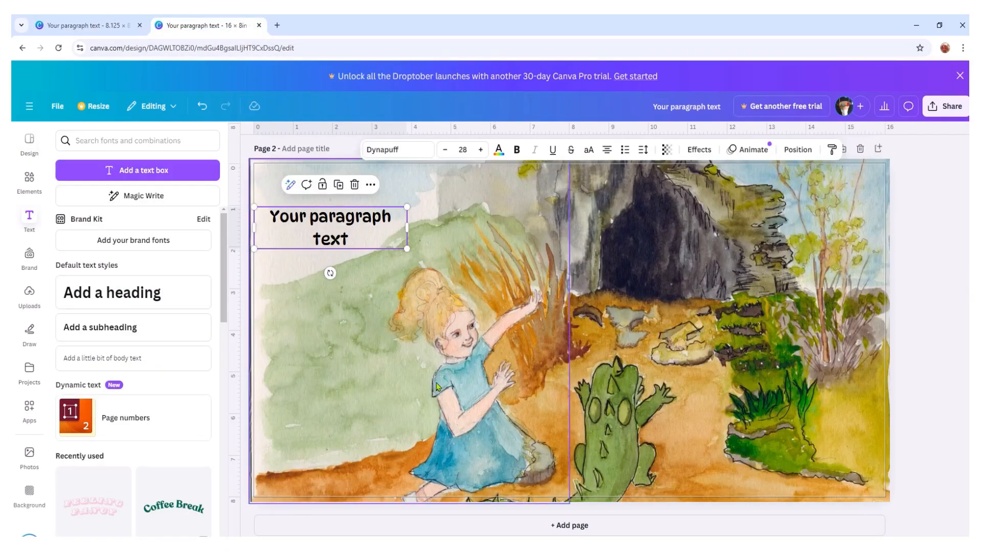
left_click(87, 26)
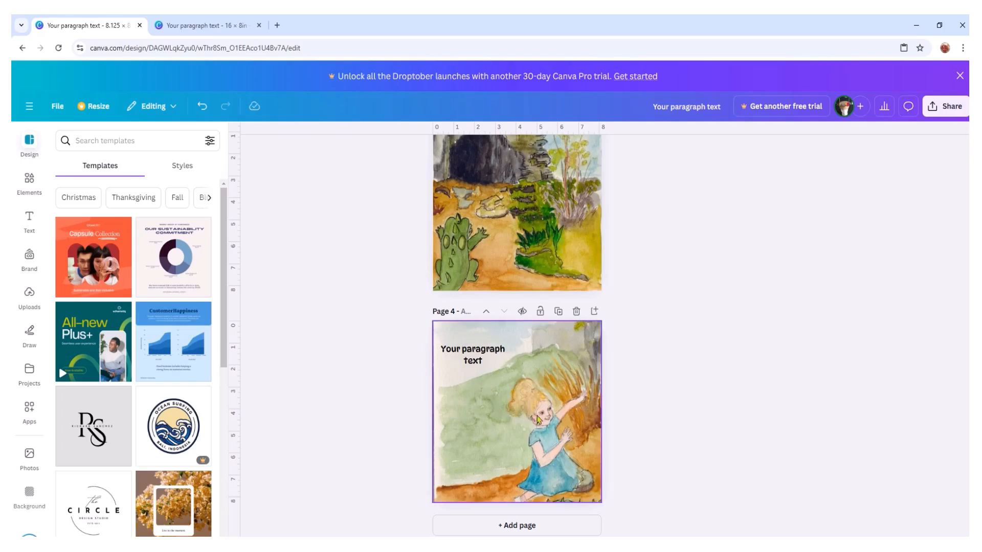
left_click(187, 25)
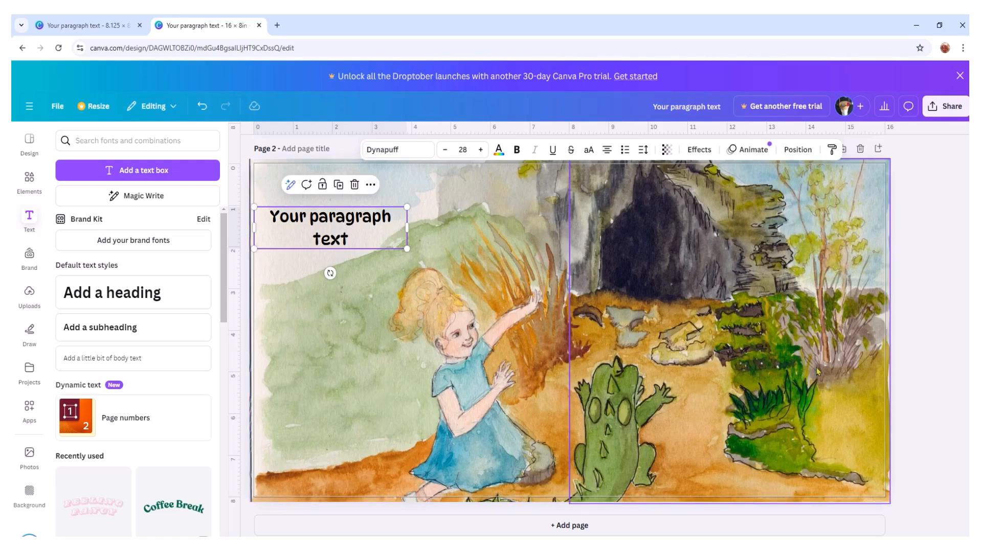
- Add a third page with the illustration of the dinosaur and boy at the lake, enlarged from the upper-left bleed to cover the page height
left_click(570, 531)
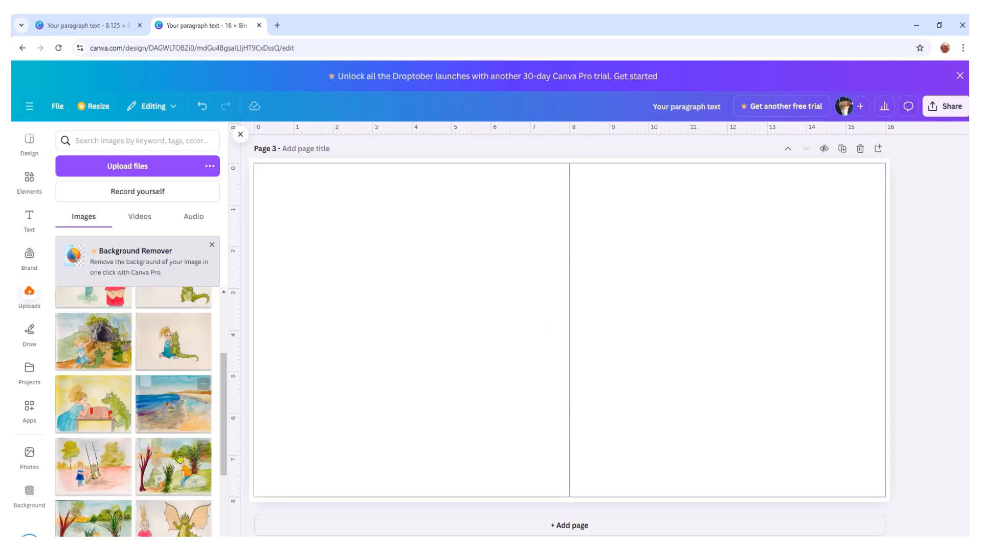
left_click_drag(173, 476, 406, 235)
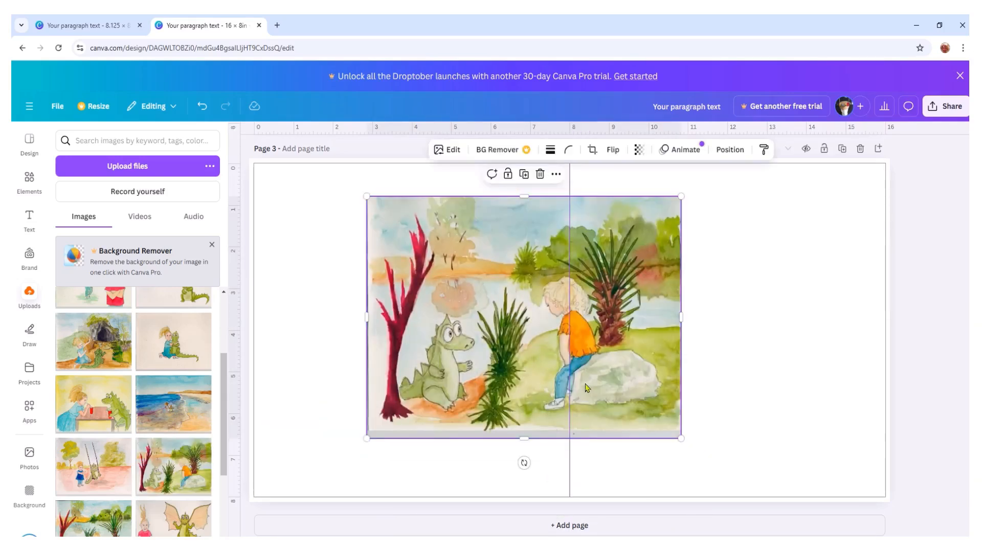
left_click_drag(515, 321, 397, 278)
left_click_drag(571, 407, 693, 530)
left_click_drag(692, 532, 693, 531)
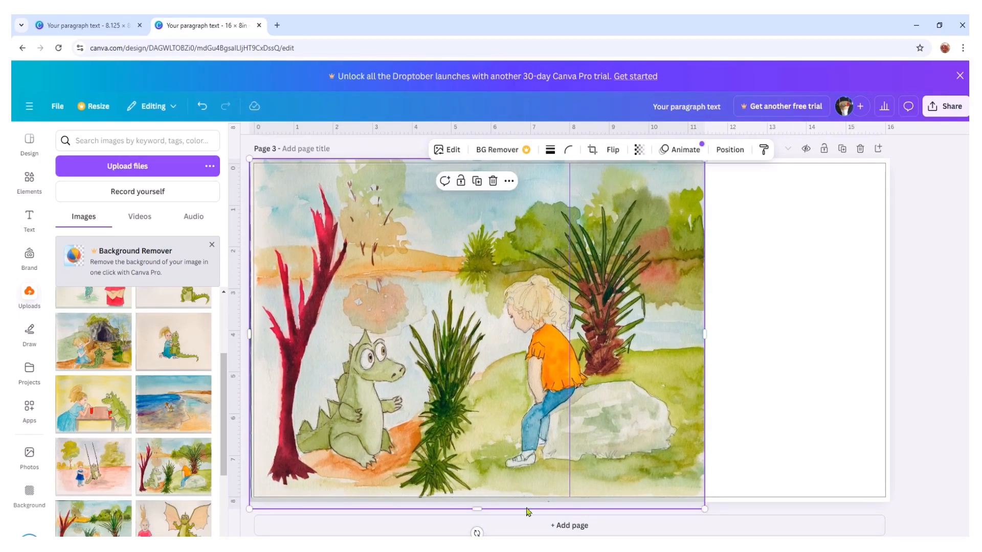
- Crop the lake illustration's lower edge, scale it slightly to reach the bottom bleed, and shift it about 0.6 in left
left_click_drag(478, 510, 476, 497)
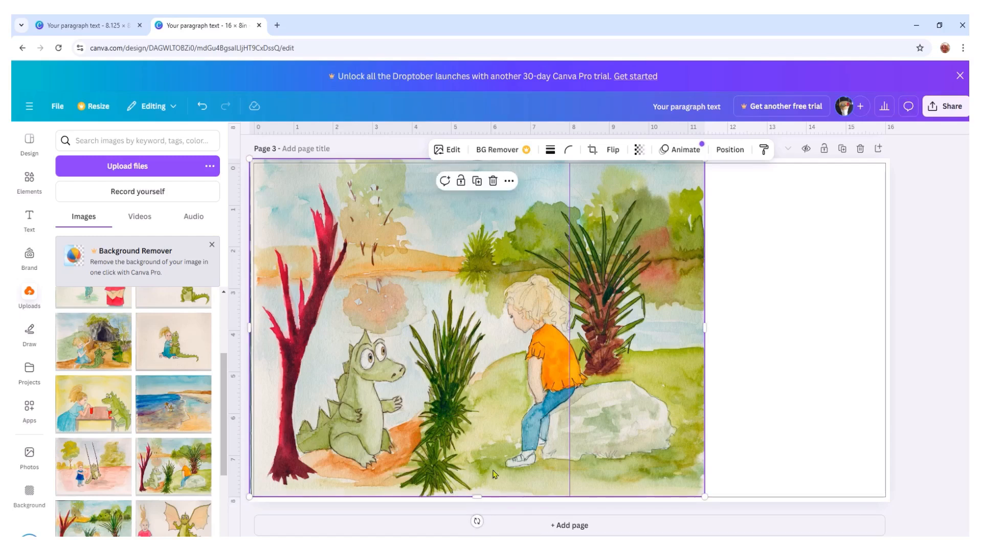
left_click_drag(704, 497, 711, 503)
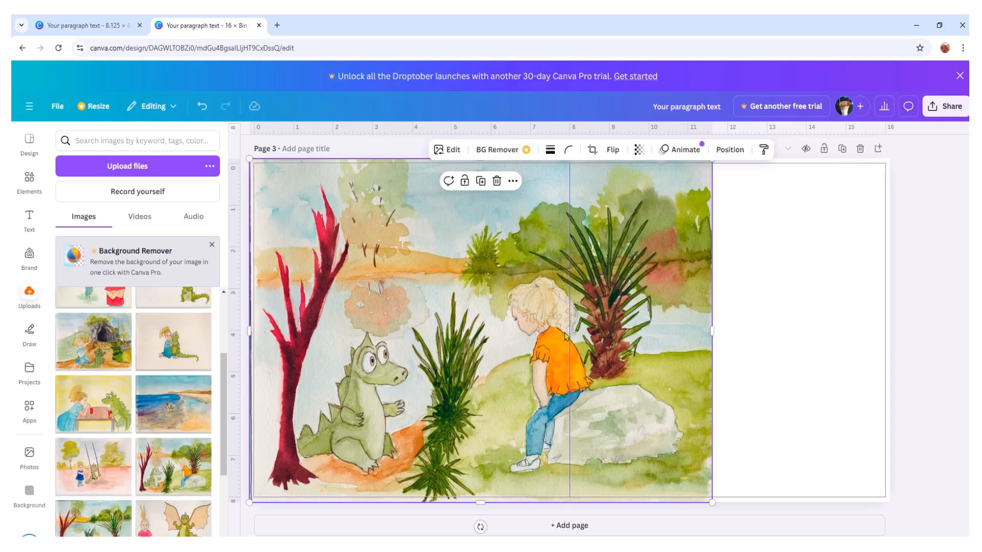
left_click_drag(528, 362, 504, 356)
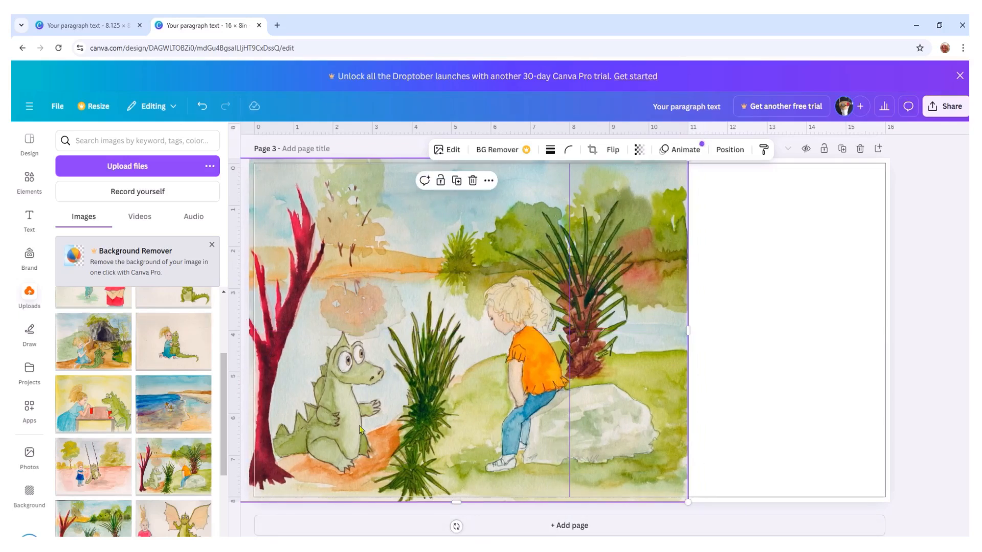
- Crop the overhanging left side of the lake illustration so it ends just beyond page 3's left edge
scroll(569, 330, "down", 3)
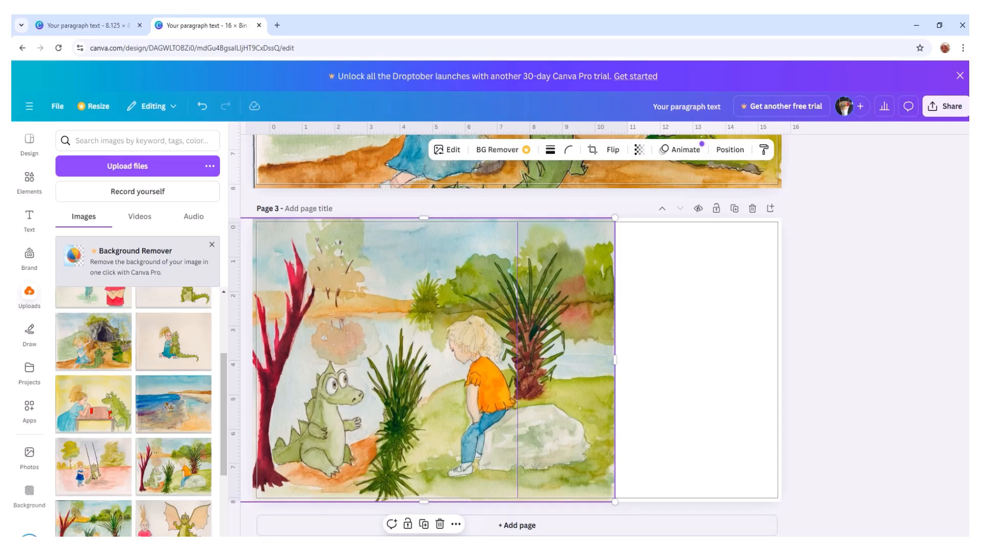
left_click_drag(711, 546, 697, 546)
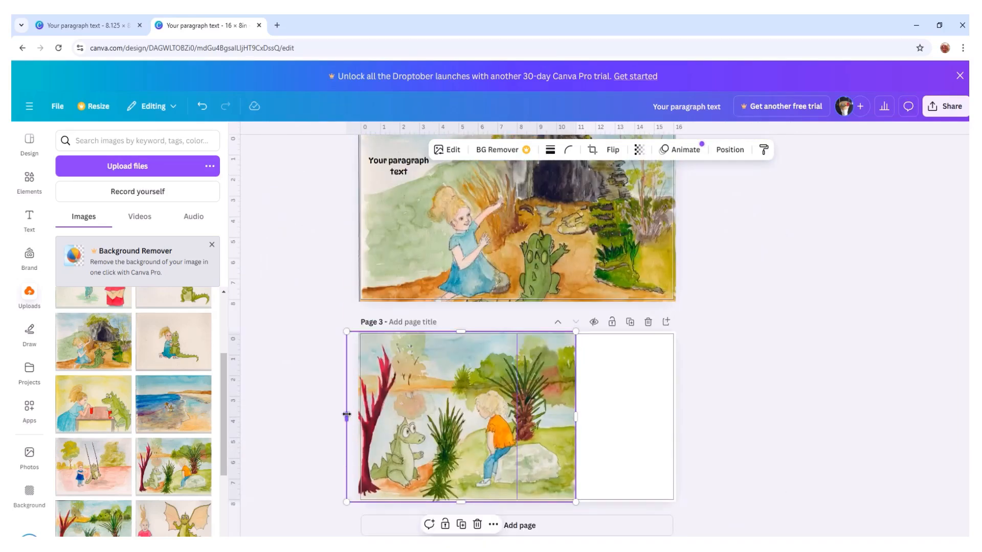
left_click_drag(347, 417, 361, 419)
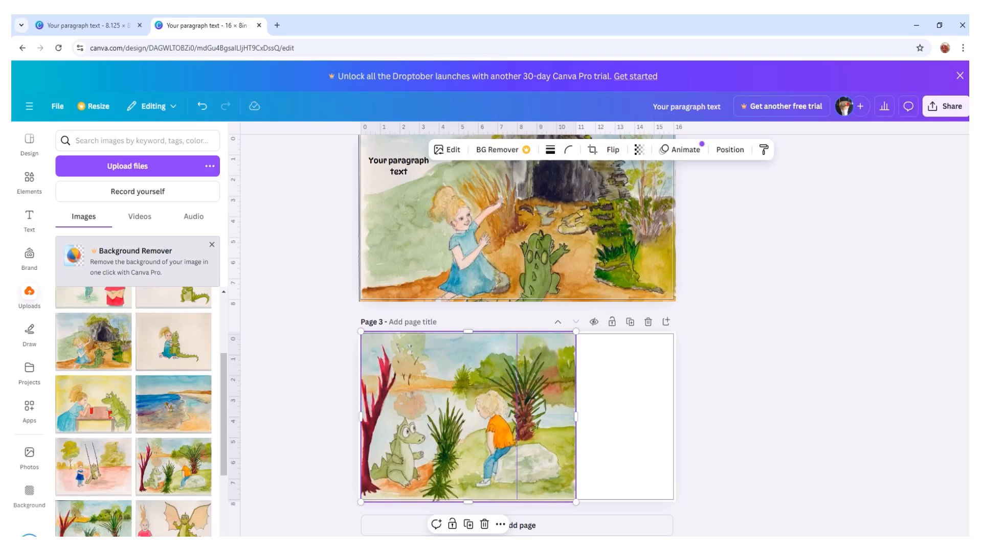
key("ctrl+plus")
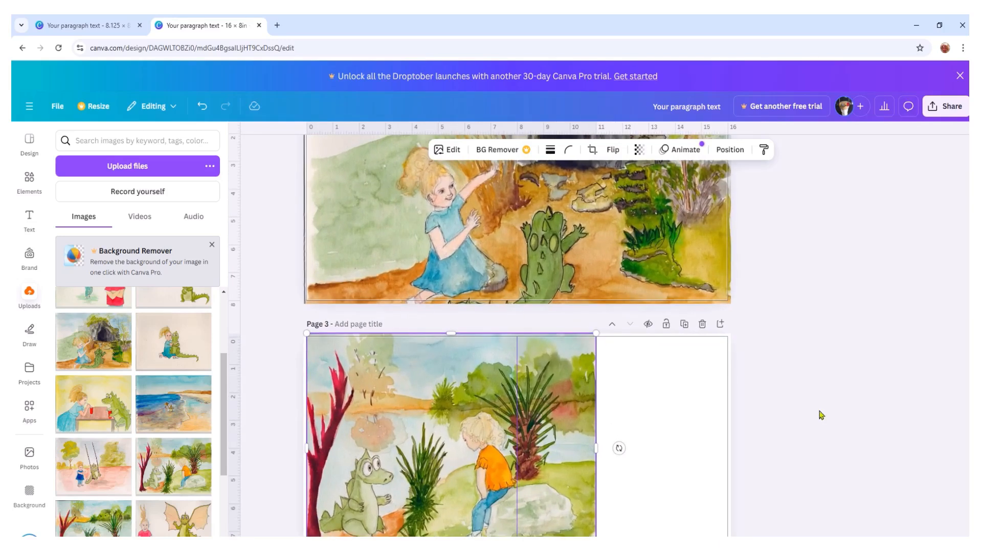
scroll(820, 415, "down", 2)
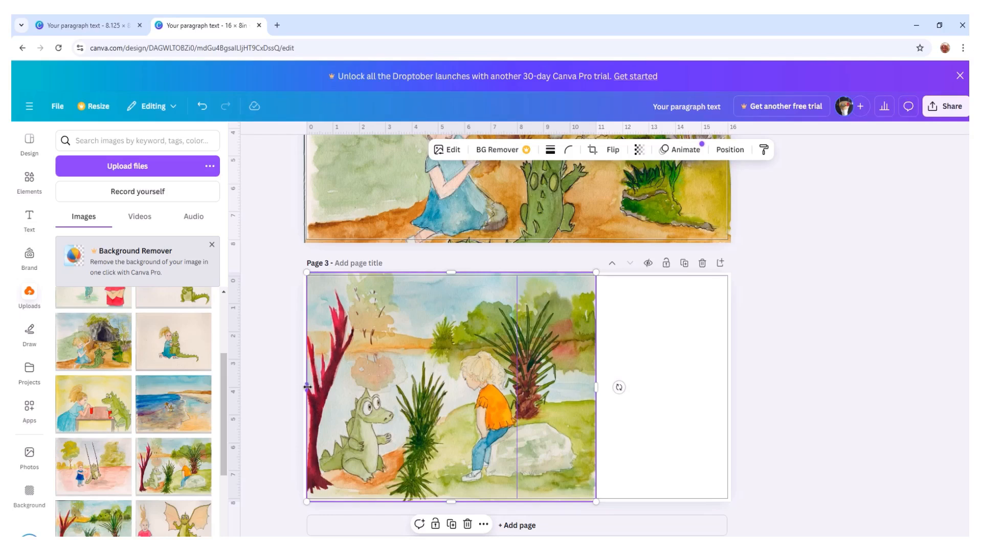
left_click_drag(305, 387, 303, 387)
- Duplicate the lake illustration, align the copy over the original, and crop the copy's left side to the 8 in centre guide
right_click(415, 360)
mouse_move(449, 358)
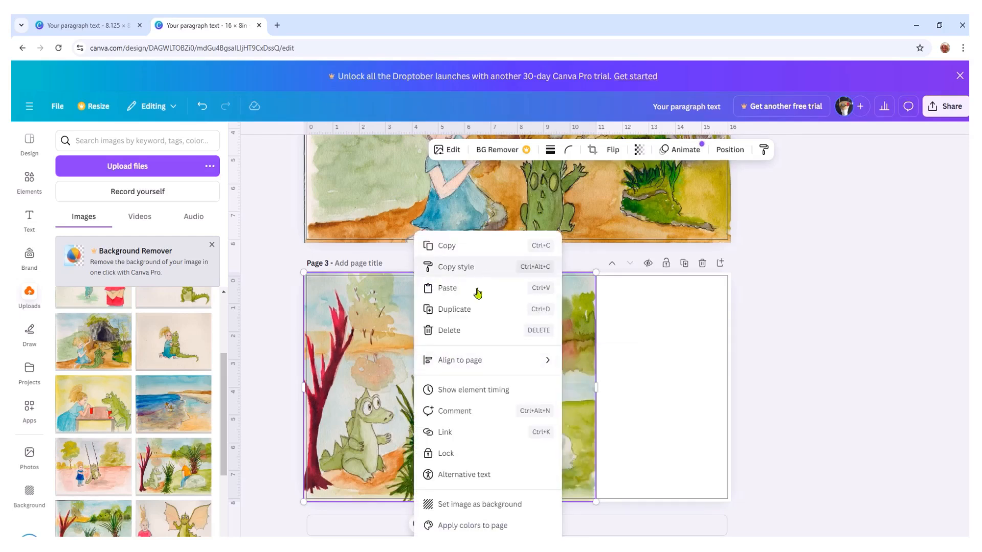
left_click(472, 310)
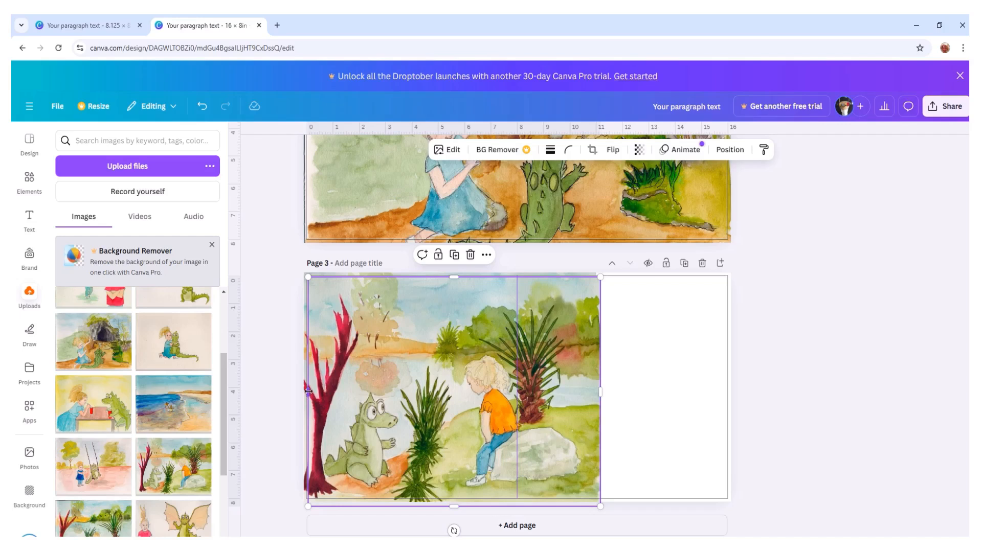
left_click_drag(308, 392, 349, 393)
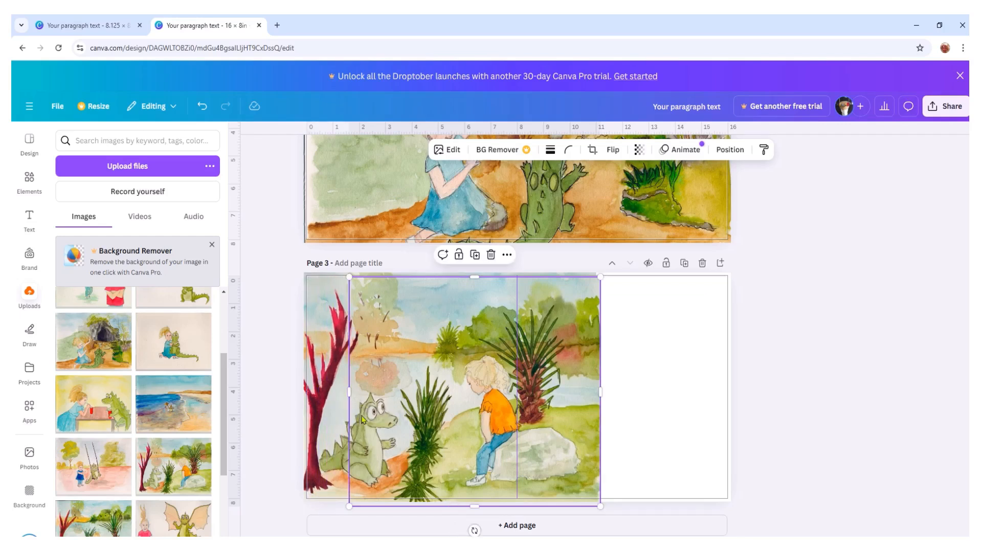
left_click_drag(453, 407, 449, 398)
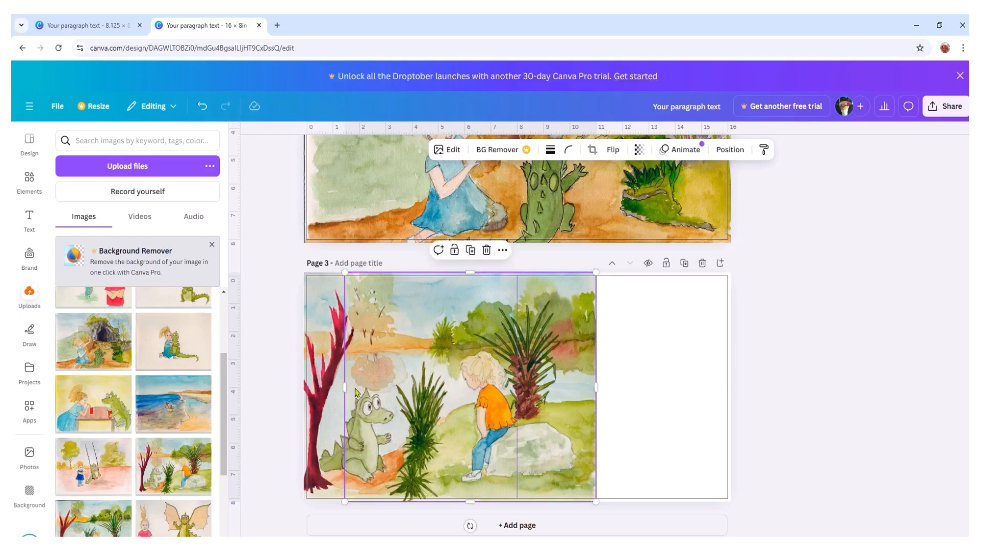
left_click_drag(346, 388, 518, 409)
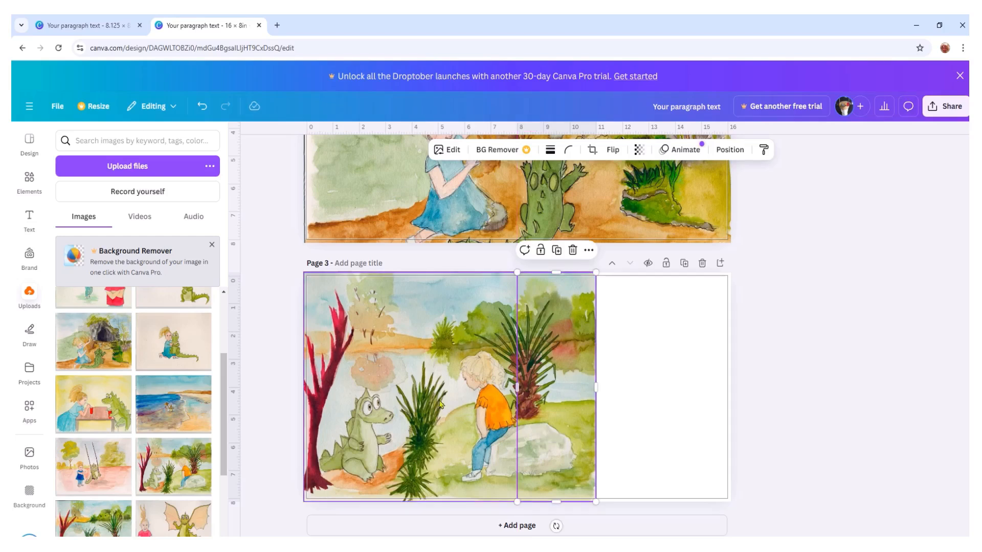
- Crop the original illustration's right side to the centre guide, moving the right-hand piece aside and back into alignment
left_click(387, 359)
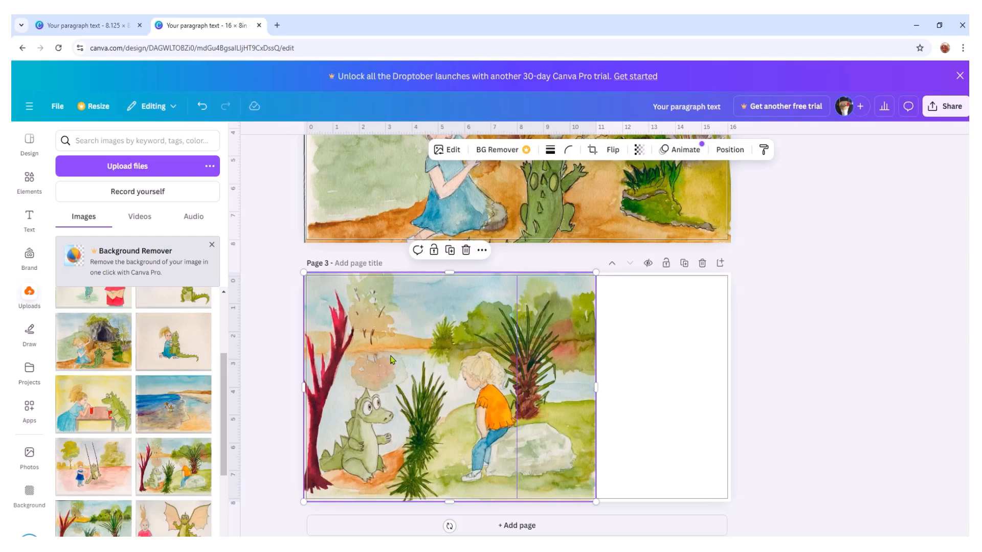
left_click(561, 378)
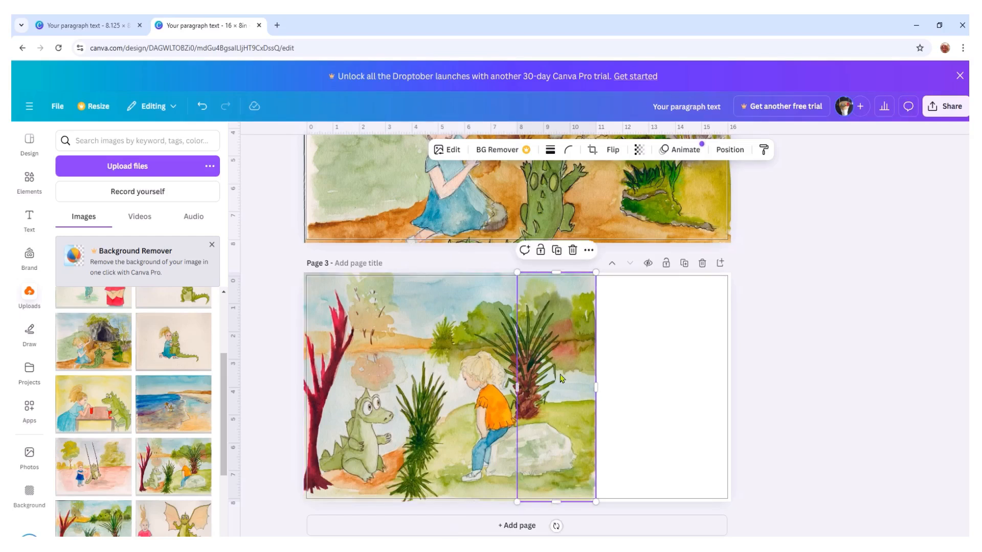
left_click_drag(552, 358, 550, 445)
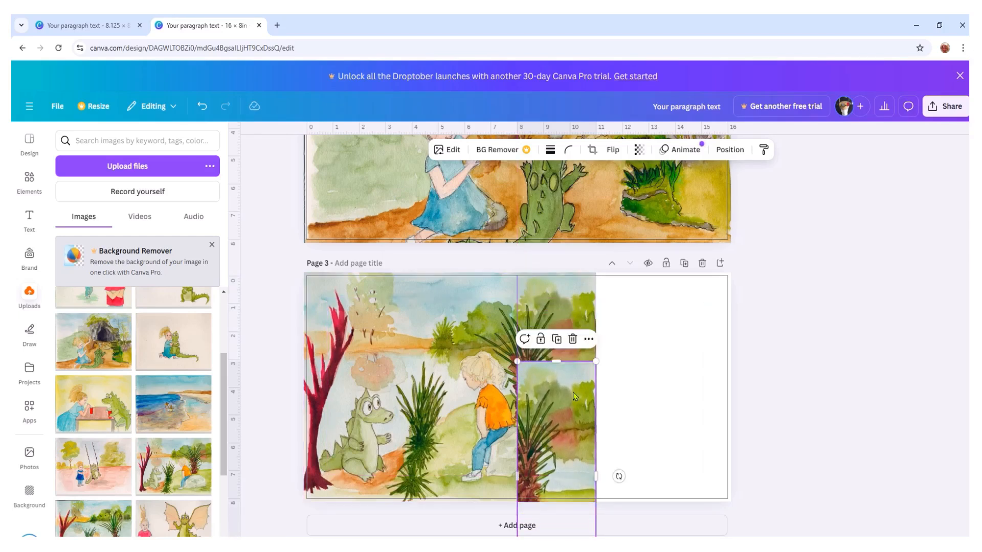
left_click(416, 366)
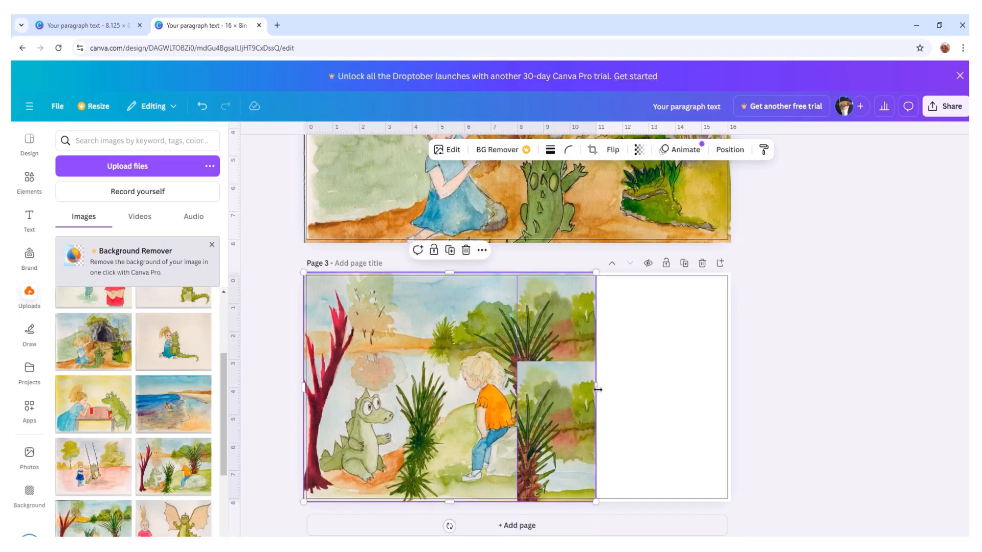
left_click_drag(596, 388, 519, 388)
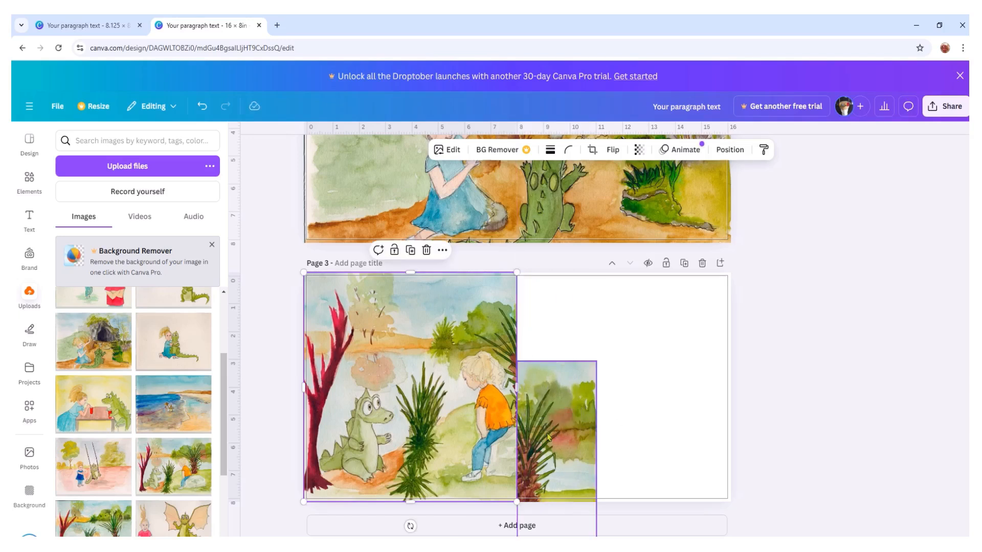
left_click(563, 460)
left_click_drag(562, 460, 554, 365)
left_click(787, 355)
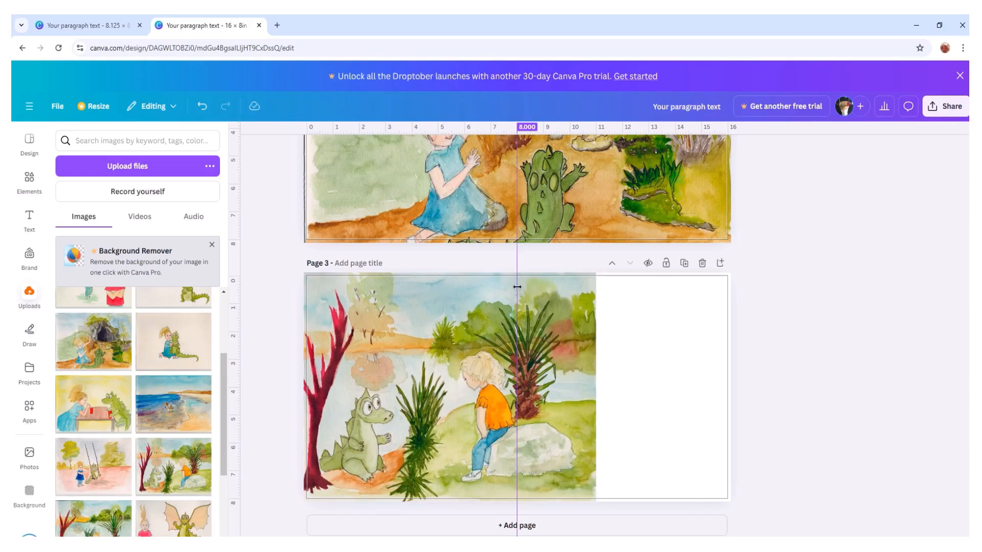
- Remove the vertical guide at 8 in from page 3 and check the split between the two illustration pieces
left_click_drag(518, 269, 232, 286)
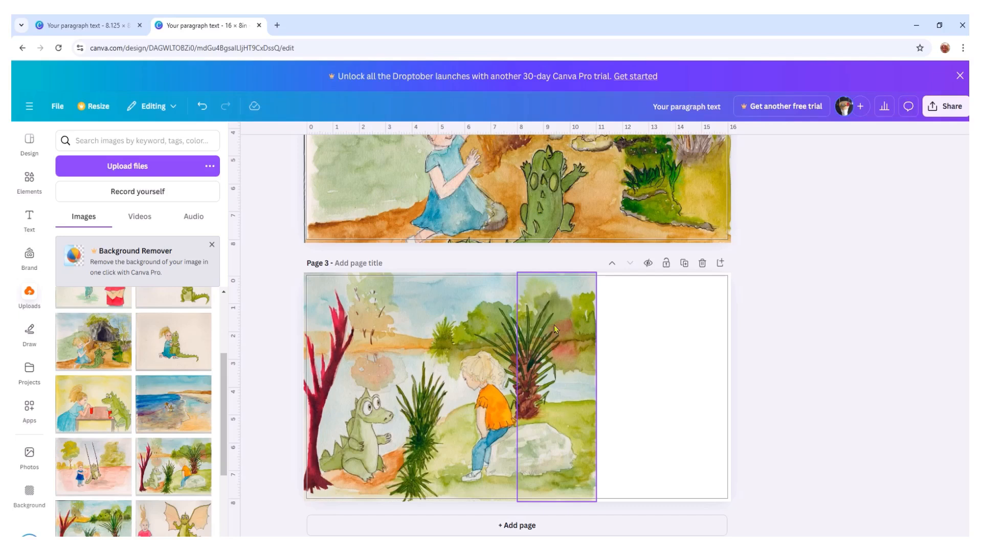
left_click(385, 381)
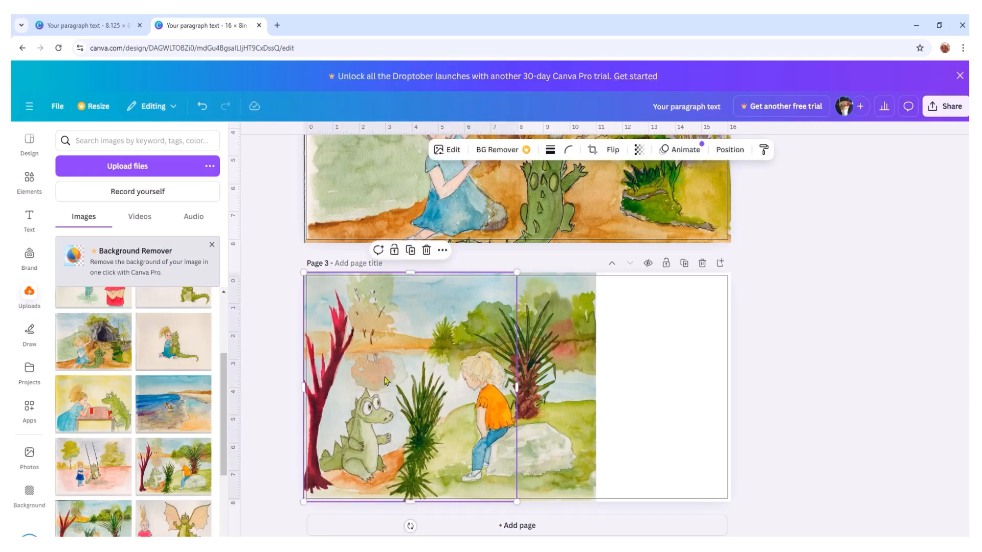
- Set page 3's background to the light green #B5C98C sampled from the treetops in the illustration
left_click(668, 379)
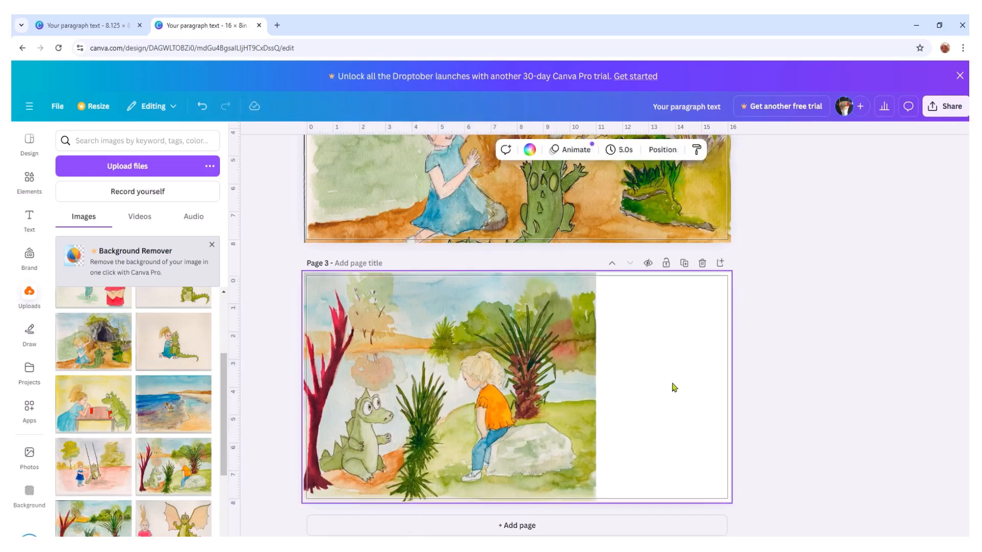
left_click(29, 491)
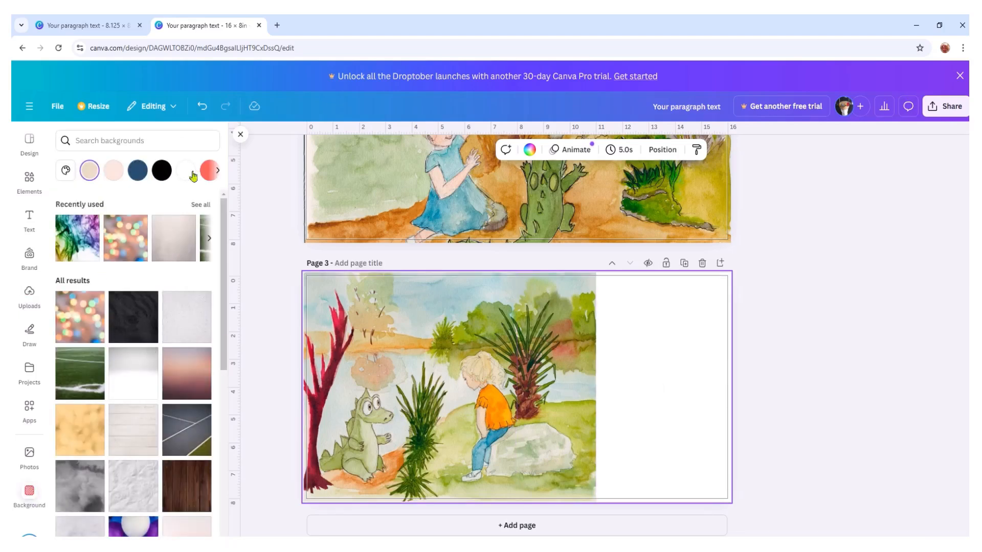
left_click(66, 170)
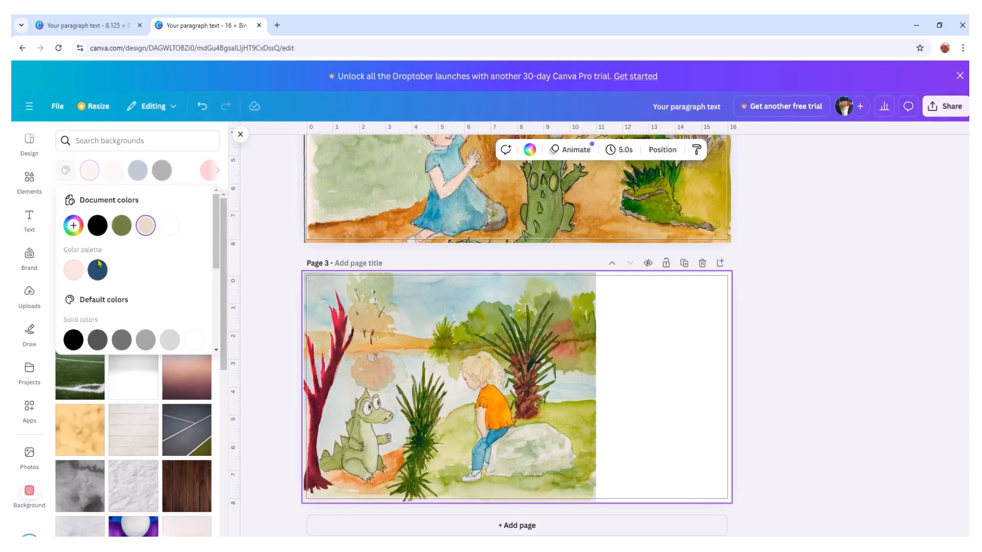
left_click(73, 224)
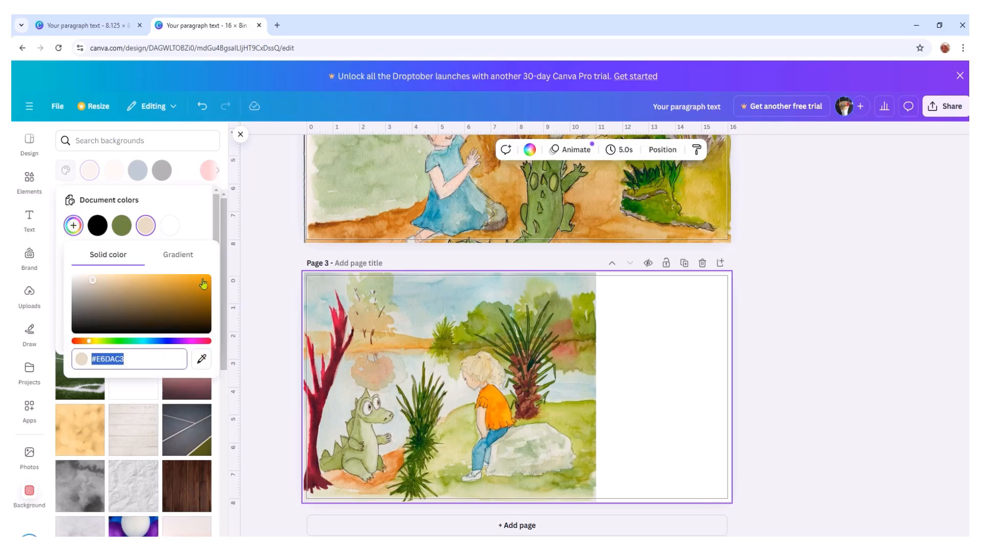
left_click(200, 360)
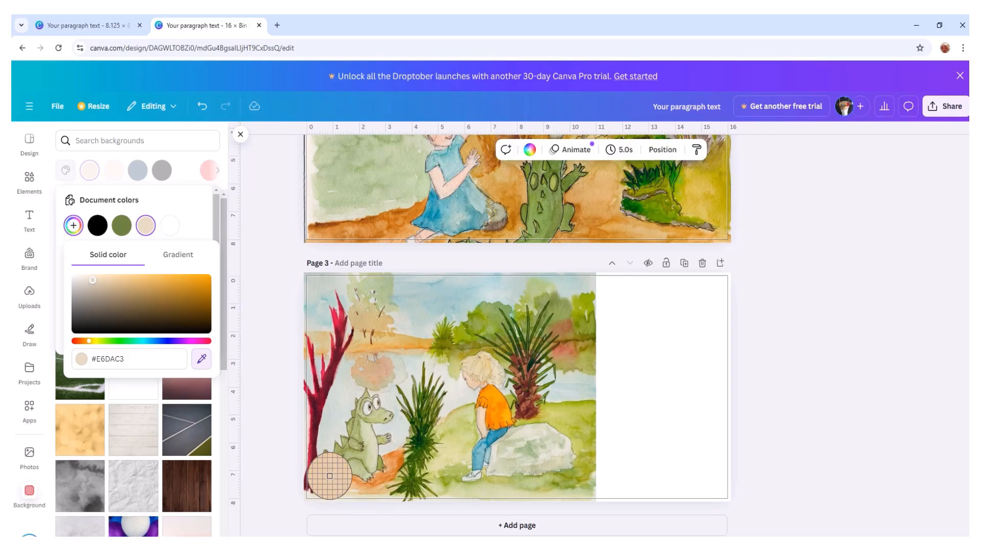
left_click(537, 290)
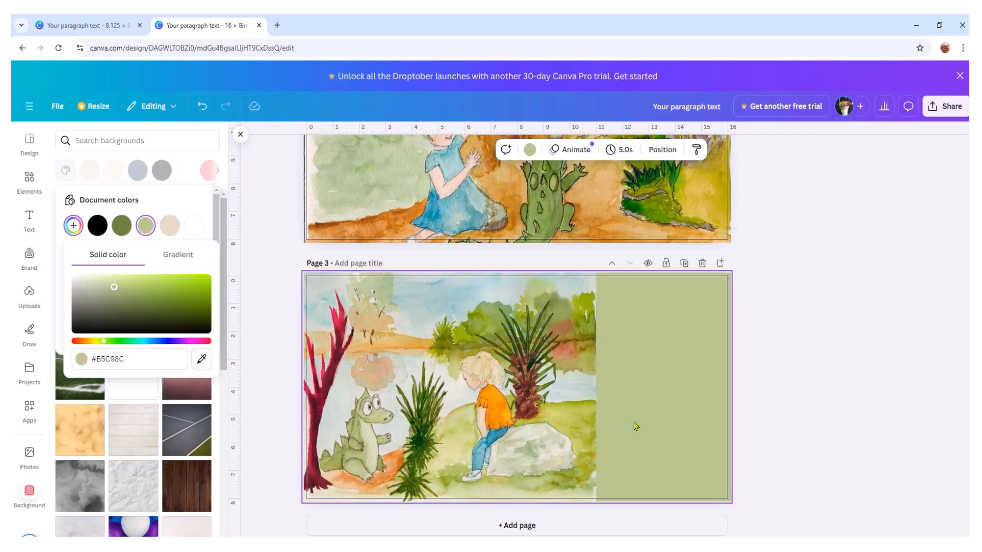
- Add a text box to page 3 and place it on the plain green area beside the illustration
left_click(31, 218)
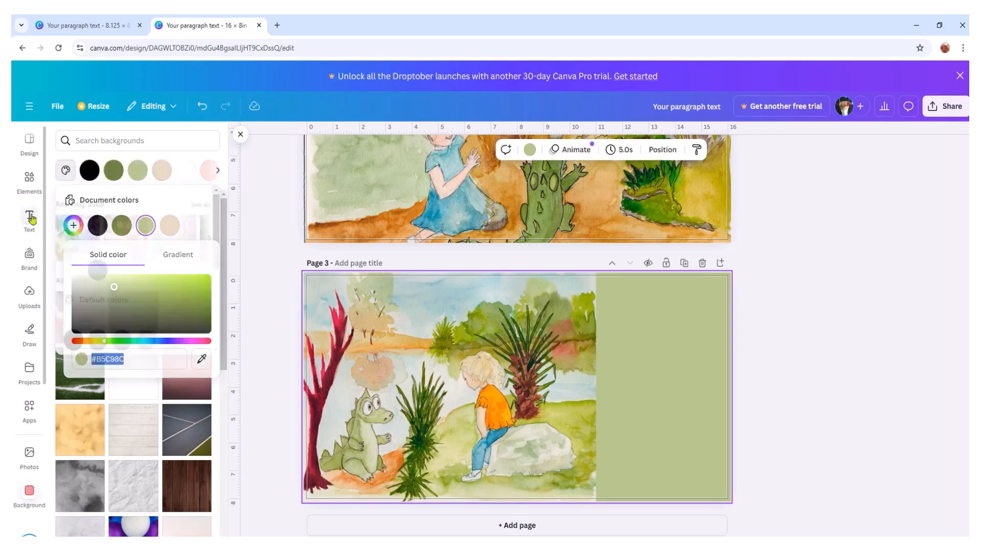
left_click(163, 170)
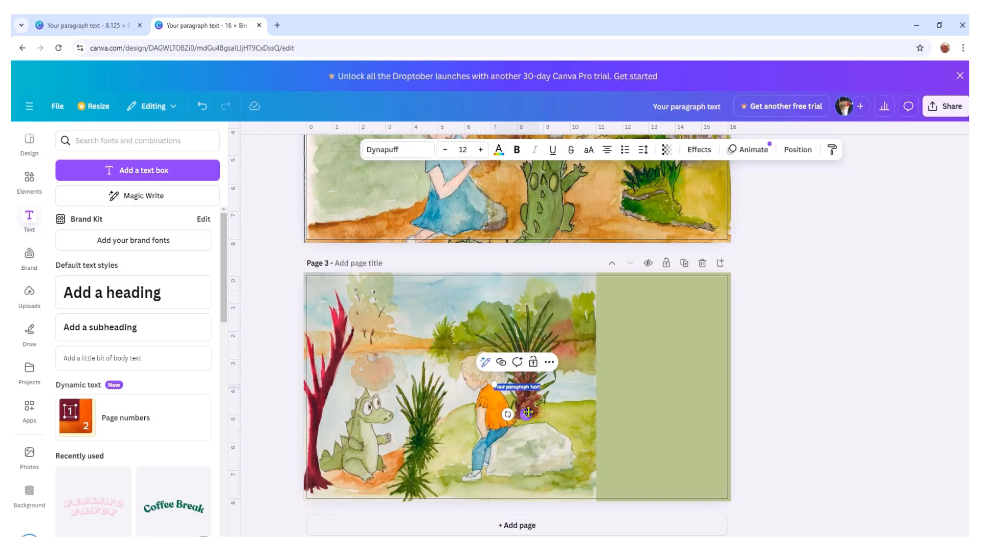
left_click_drag(525, 414, 669, 386)
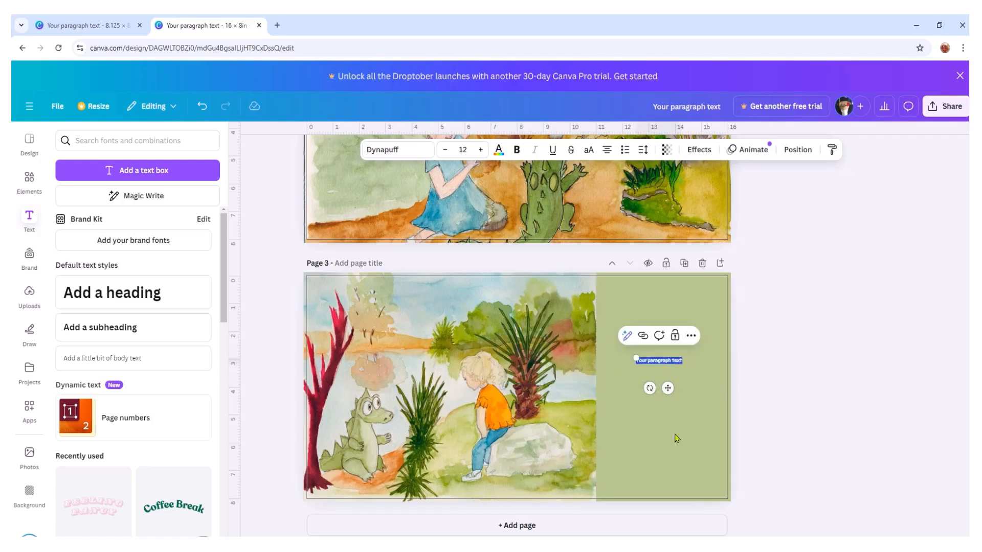
- Set the new text box's font size to 34 and break its placeholder into two lines before "text"
left_click(482, 149)
left_click(482, 149)
left_click(482, 150)
left_click(483, 149)
left_click(483, 149)
left_click(482, 149)
left_click(483, 150)
left_click(483, 149)
left_click(483, 150)
left_click(482, 149)
left_click(482, 149)
left_click(482, 149)
left_click(483, 149)
left_click(482, 150)
left_click(483, 150)
left_click(483, 149)
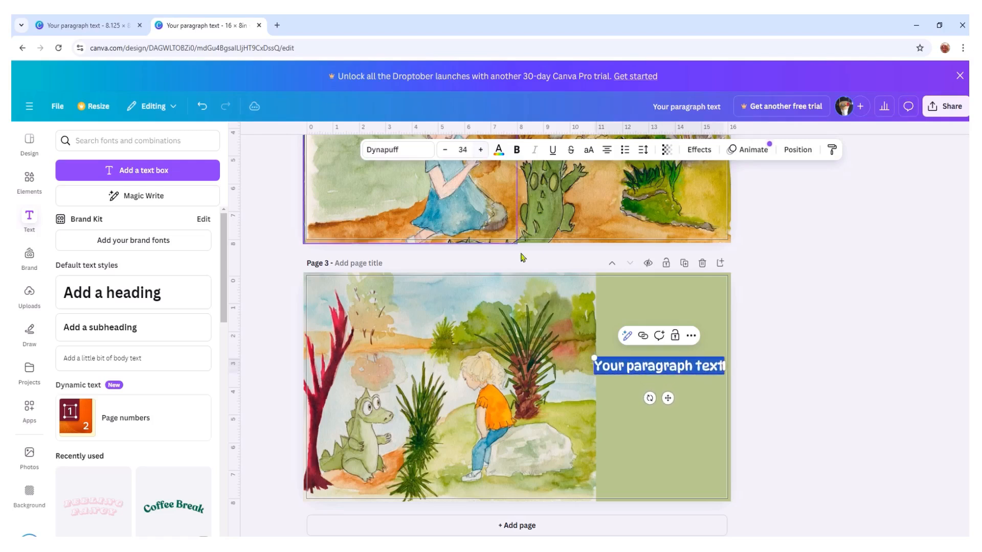
left_click(693, 367)
key("Return")
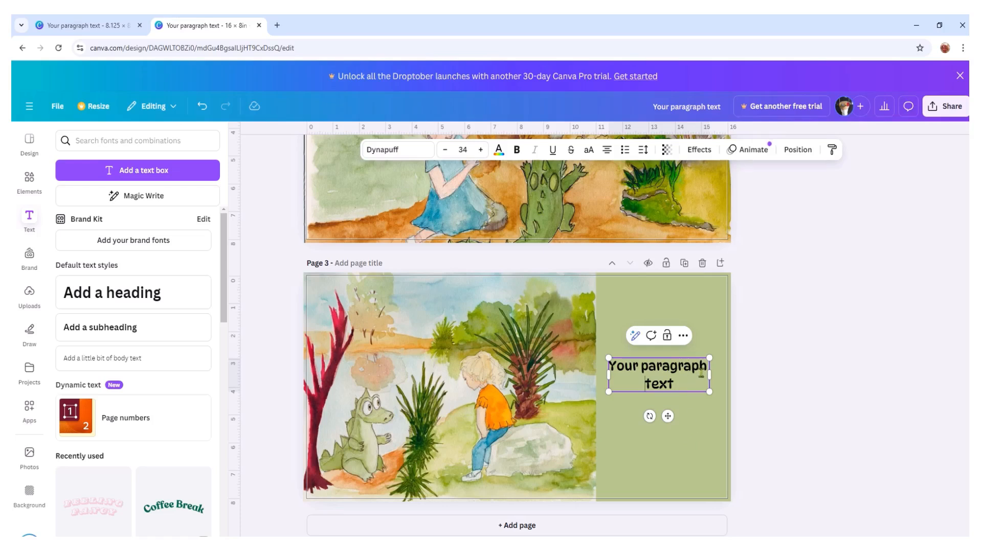
- Try the pale grey from the illustration's photo colors on page 3's text
left_click(503, 152)
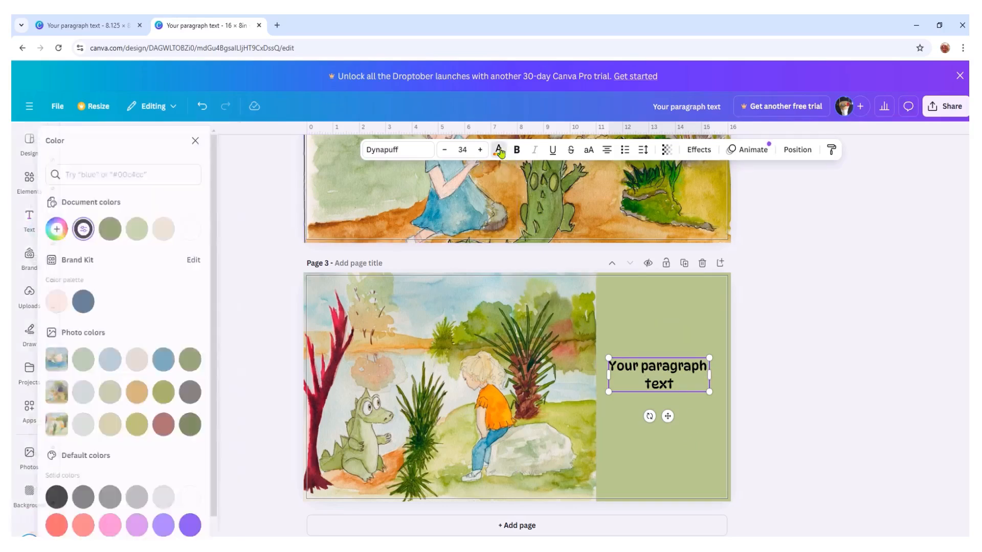
key("ctrl+a")
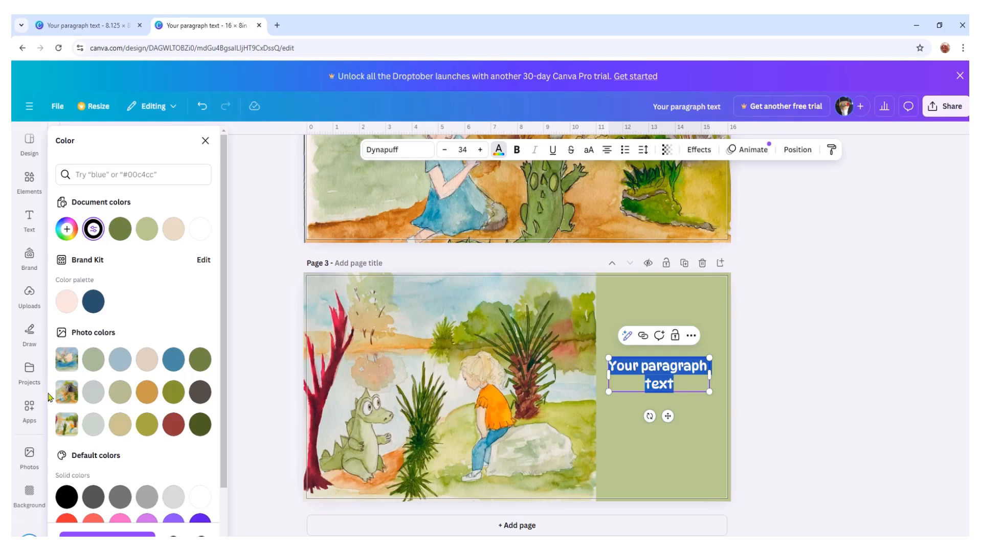
left_click(94, 427)
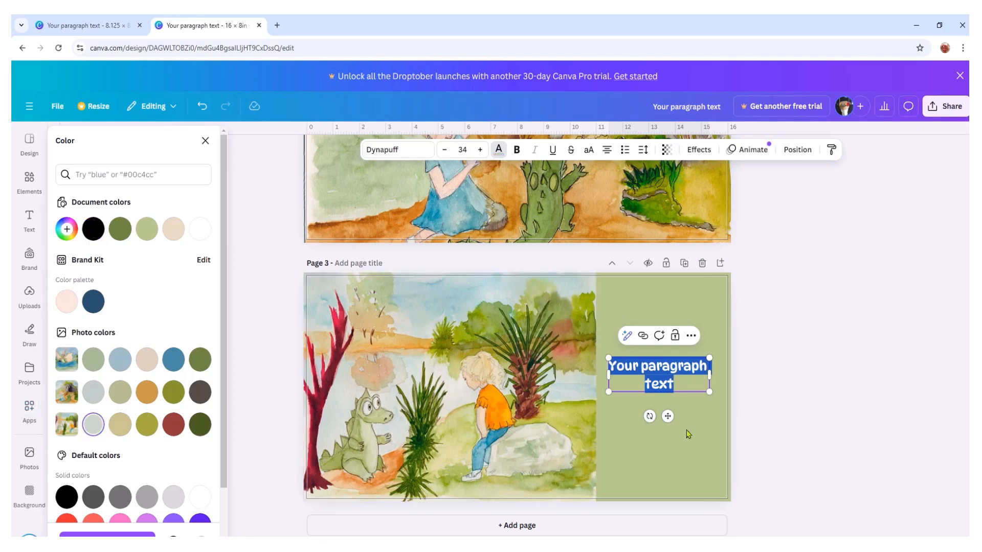
left_click(689, 444)
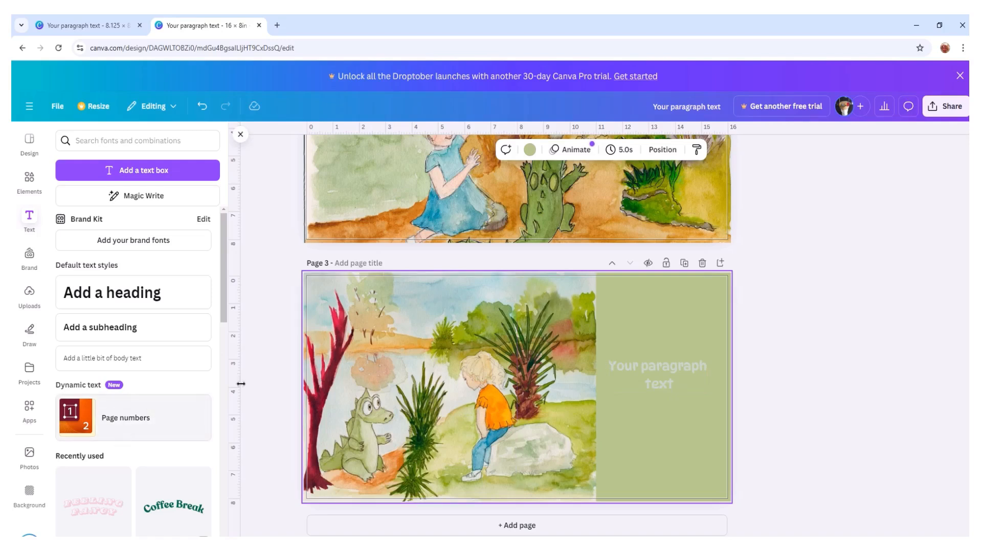
- Recolor all of page 3's placeholder text with the dark red from the illustration's photo colors
left_click(648, 372)
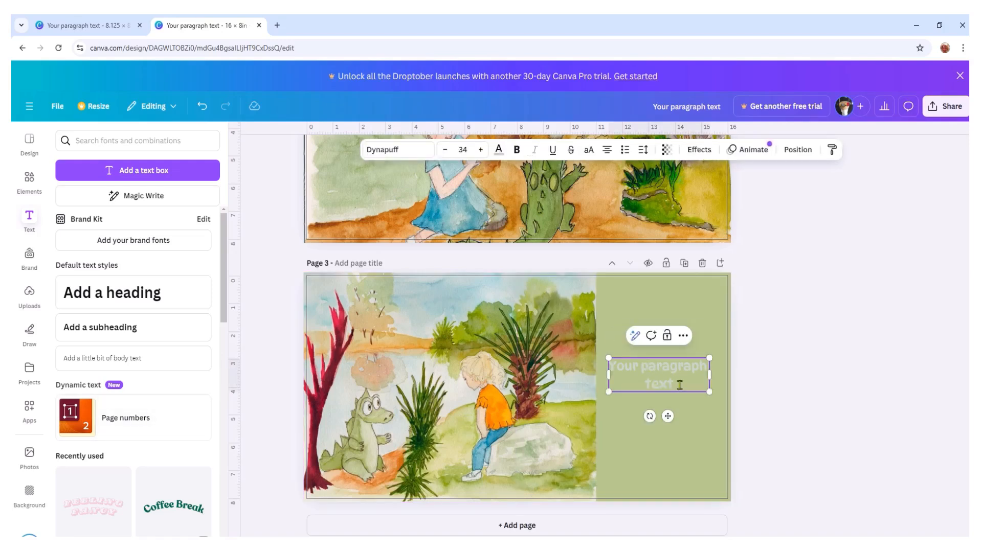
left_click_drag(614, 370, 685, 386)
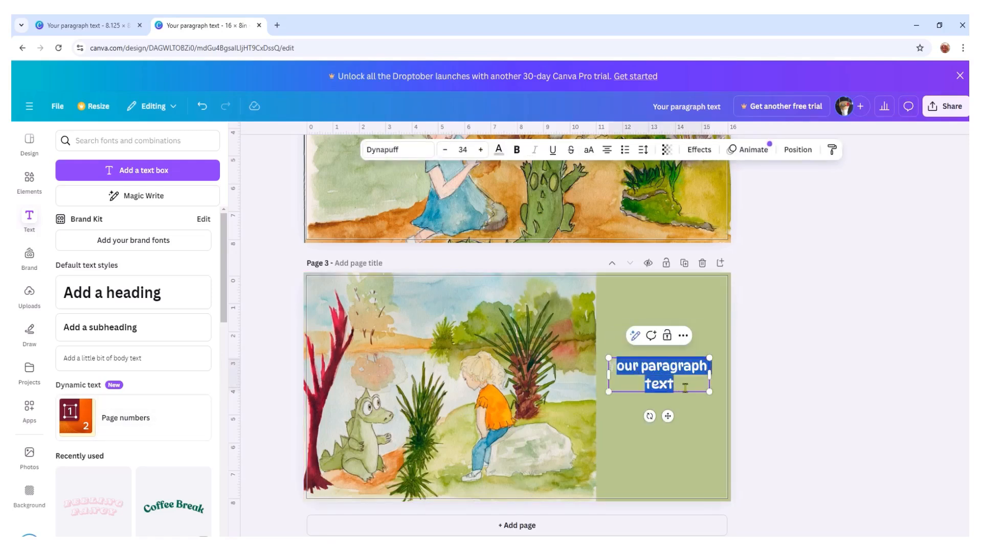
left_click(676, 384)
double_click(677, 384)
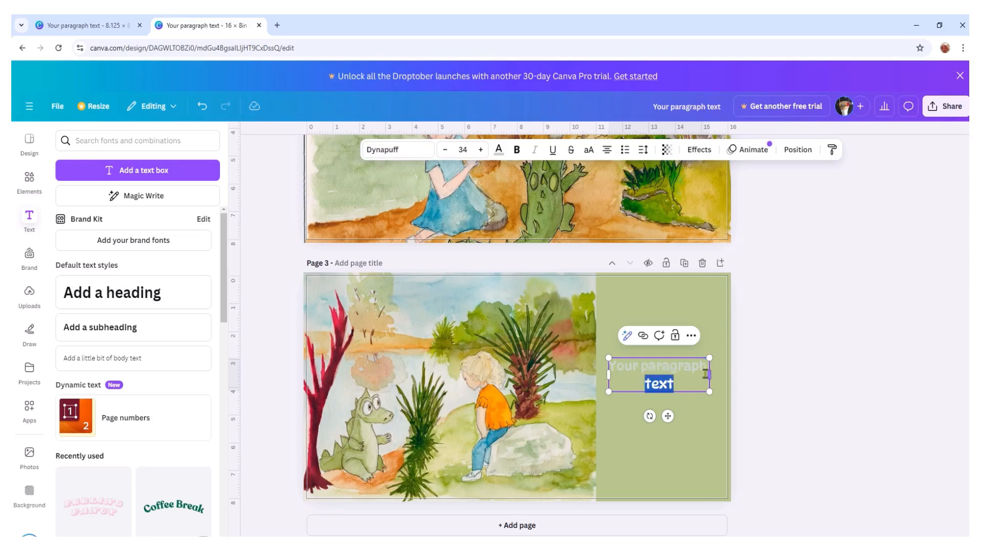
left_click_drag(708, 372, 675, 373)
left_click(674, 373)
left_click_drag(610, 373, 706, 386)
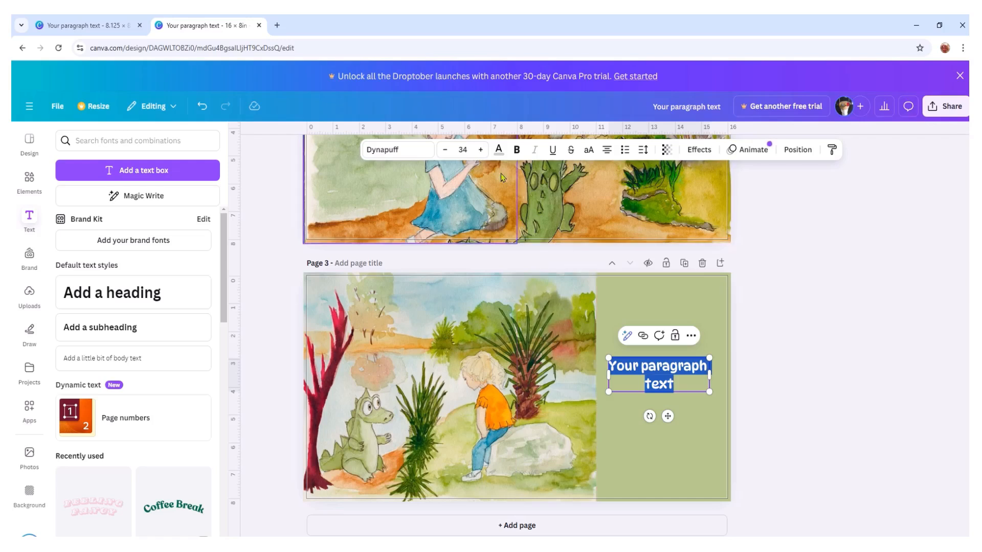
left_click(499, 150)
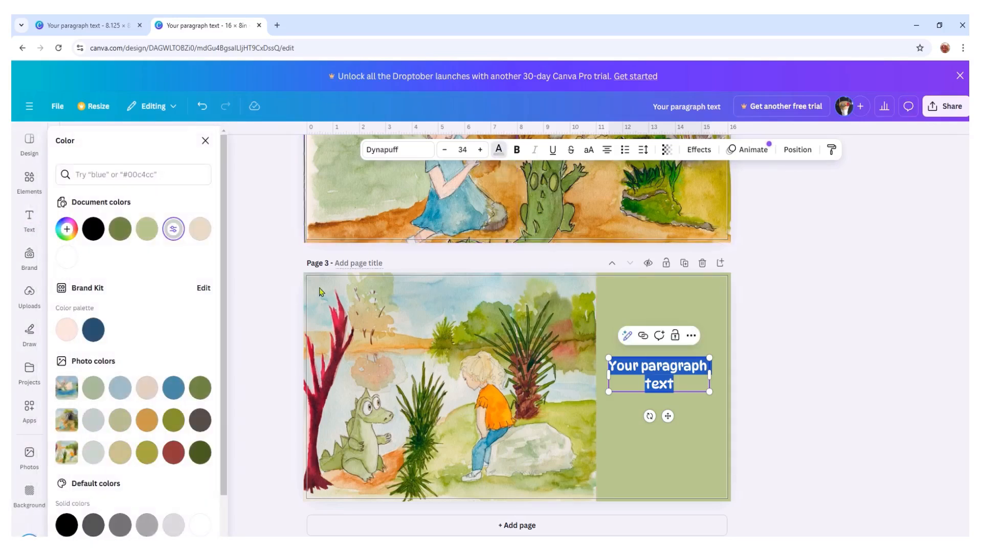
left_click(174, 453)
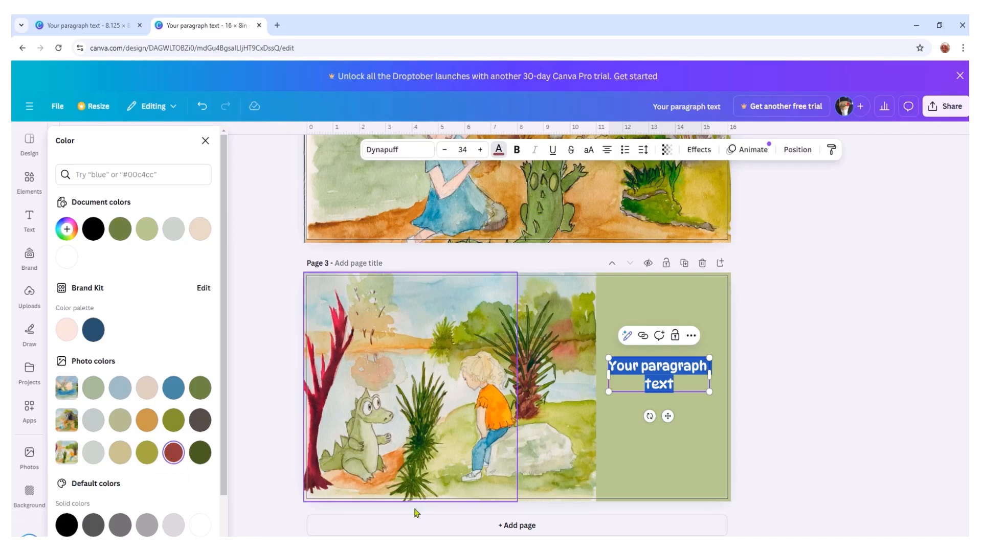
left_click(689, 452)
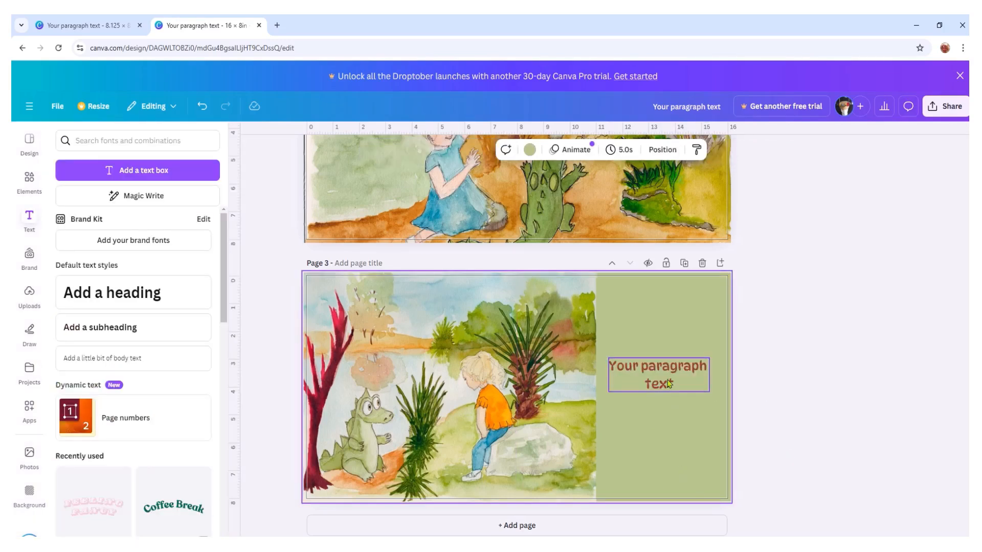
- Move page 3's text box slightly lower and center it within the plain green area
mouse_move(666, 376)
left_mouse_down()
mouse_move(673, 383)
mouse_move(664, 385)
left_mouse_up()
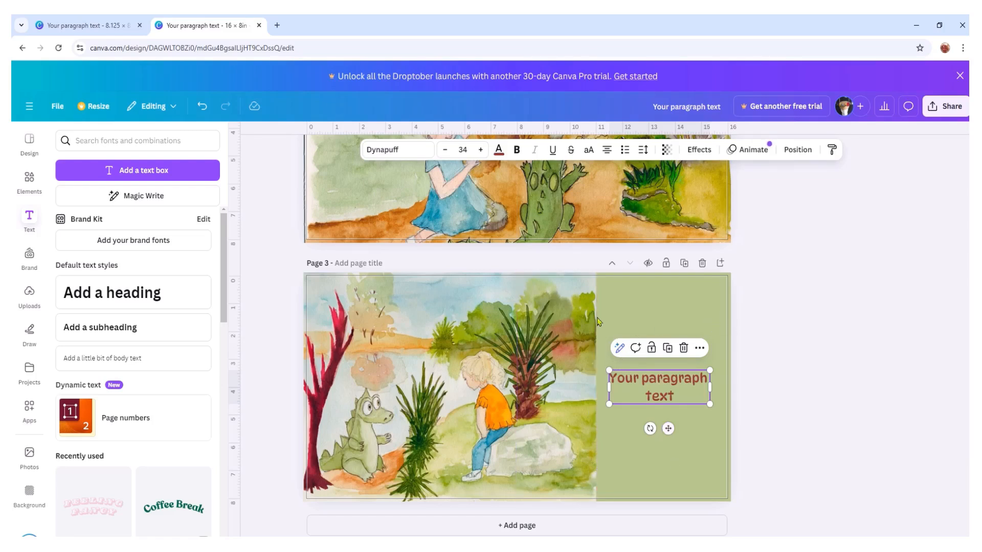
mouse_move(660, 387)
left_mouse_down()
mouse_move(661, 372)
mouse_move(662, 384)
left_mouse_up()
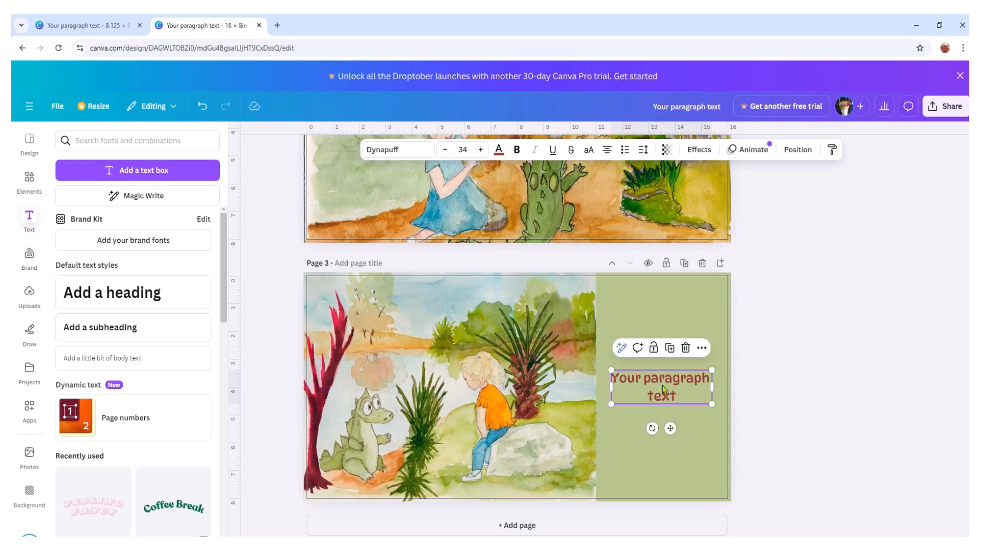
left_click(814, 415)
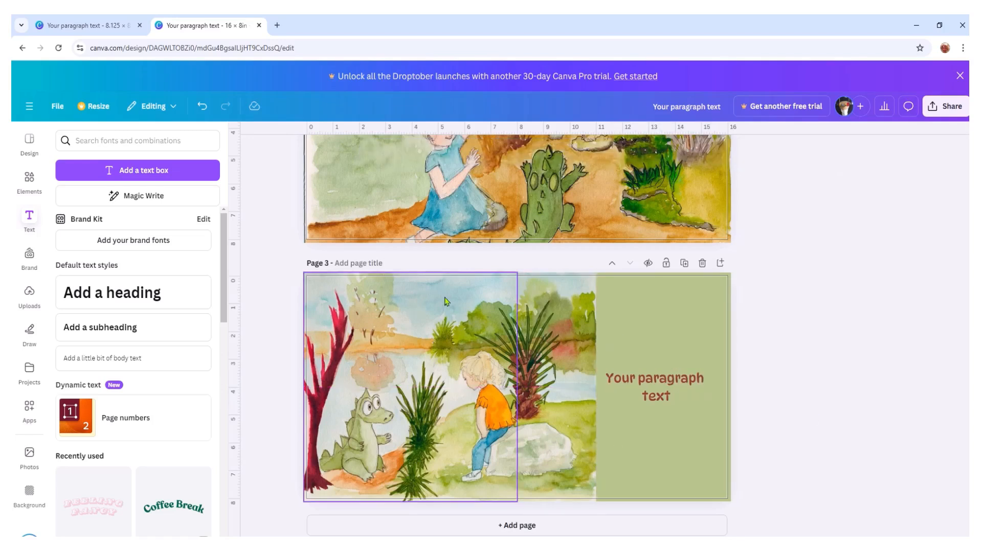
- Copy page 3's crocodile-and-boy illustration piece and paste it onto a new page 5 in the 8.125 in design
right_click(393, 343)
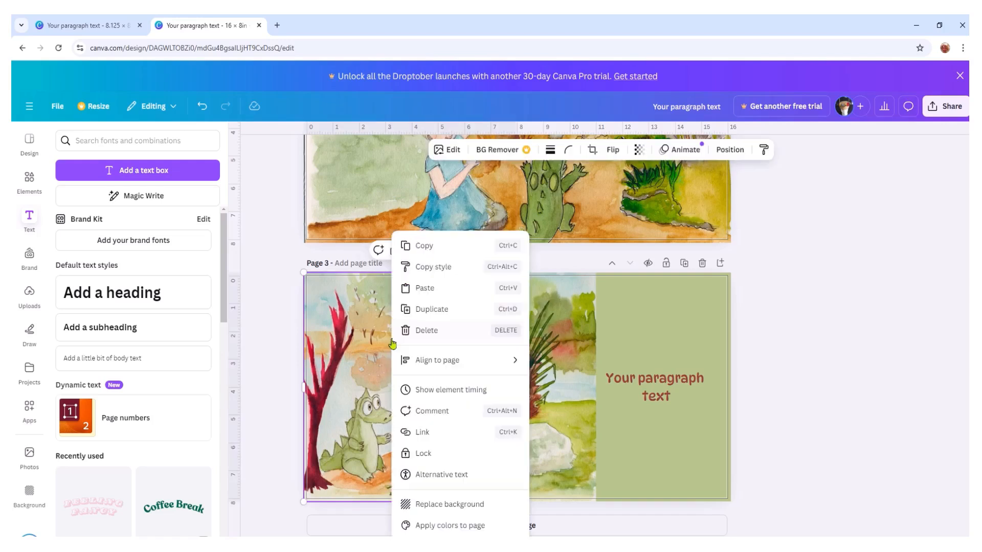
left_click(425, 247)
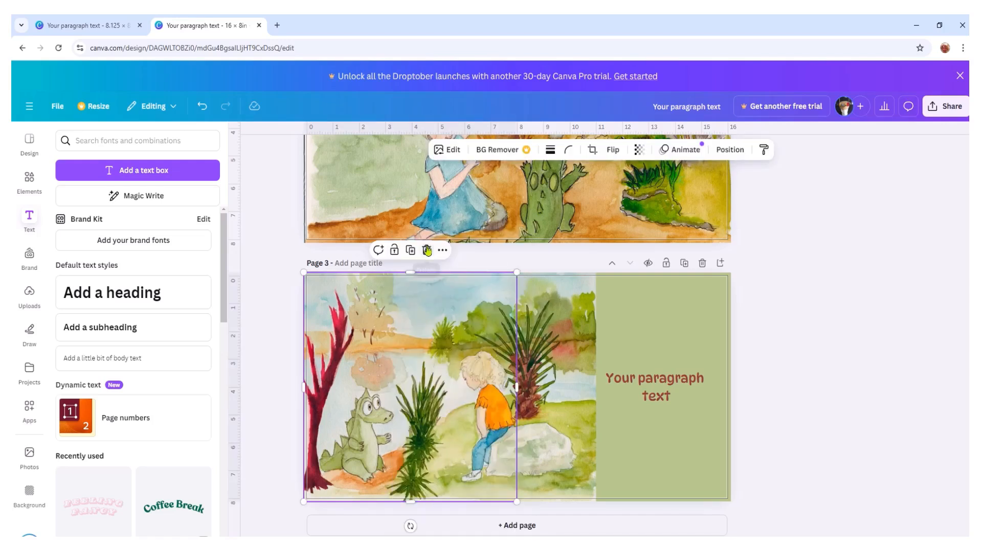
left_click(87, 25)
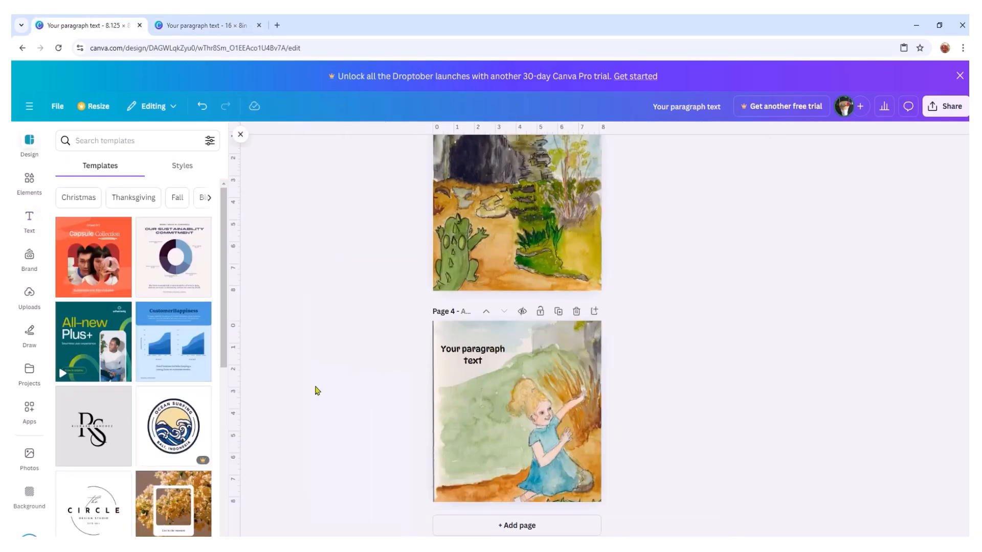
left_click(518, 528)
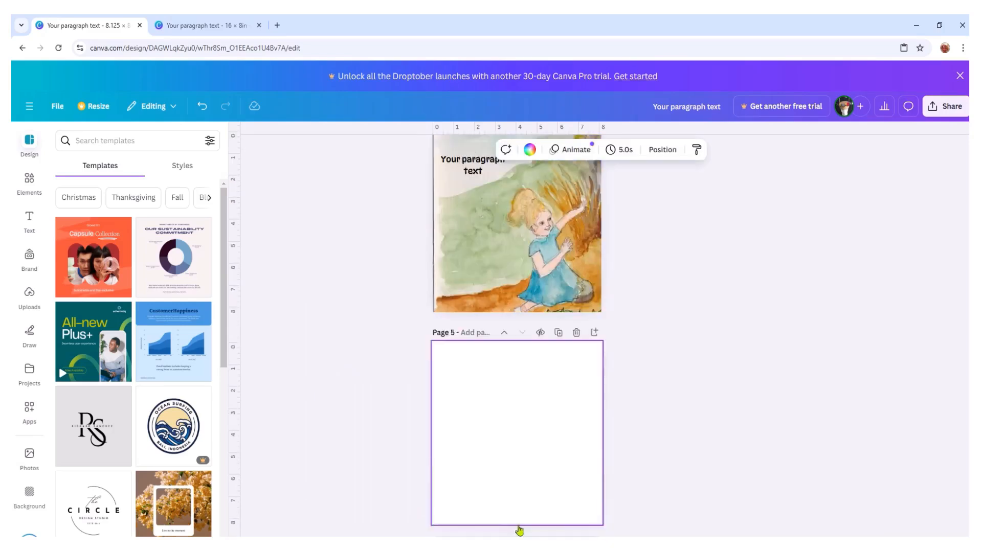
right_click(481, 403)
left_click(527, 427)
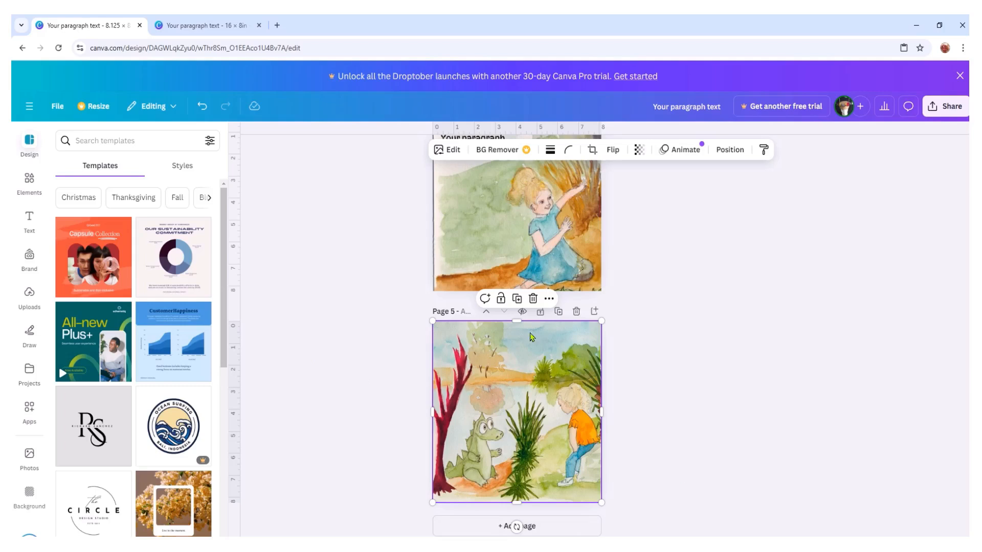
- Copy the narrow palm-and-rock illustration piece from the 16 × 8 in design onto a new page 6 in the 8.125 in design
left_click(190, 24)
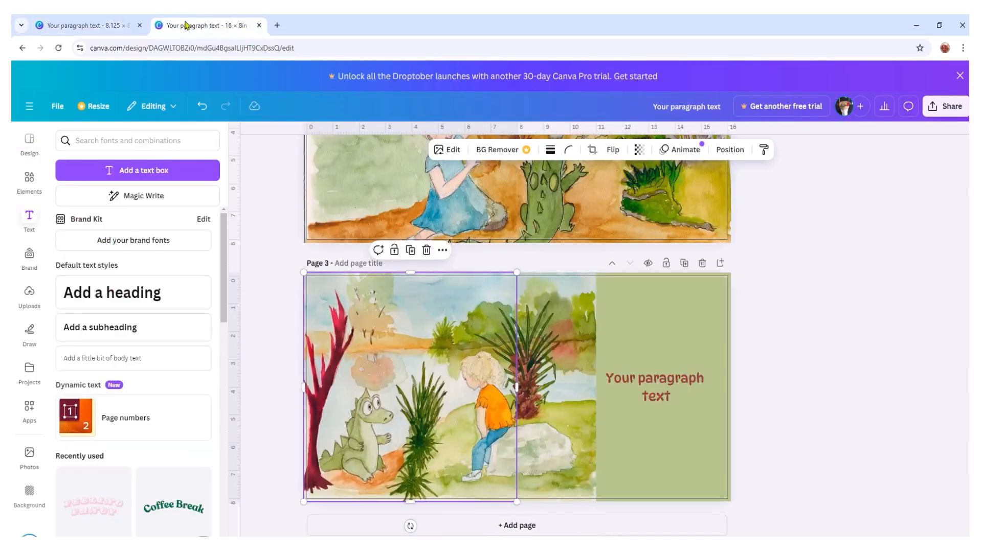
left_click(545, 369)
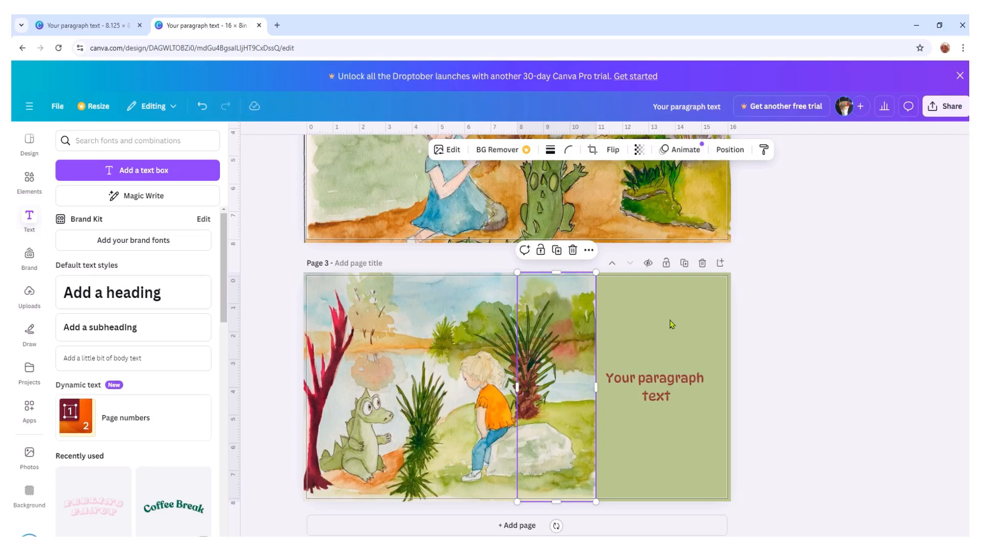
right_click(538, 348)
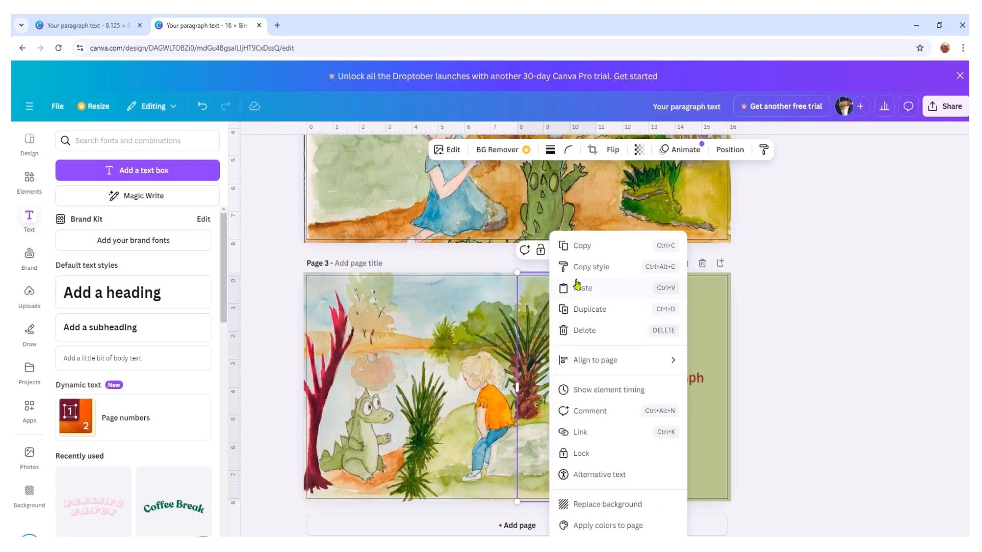
left_click(582, 246)
left_click(97, 27)
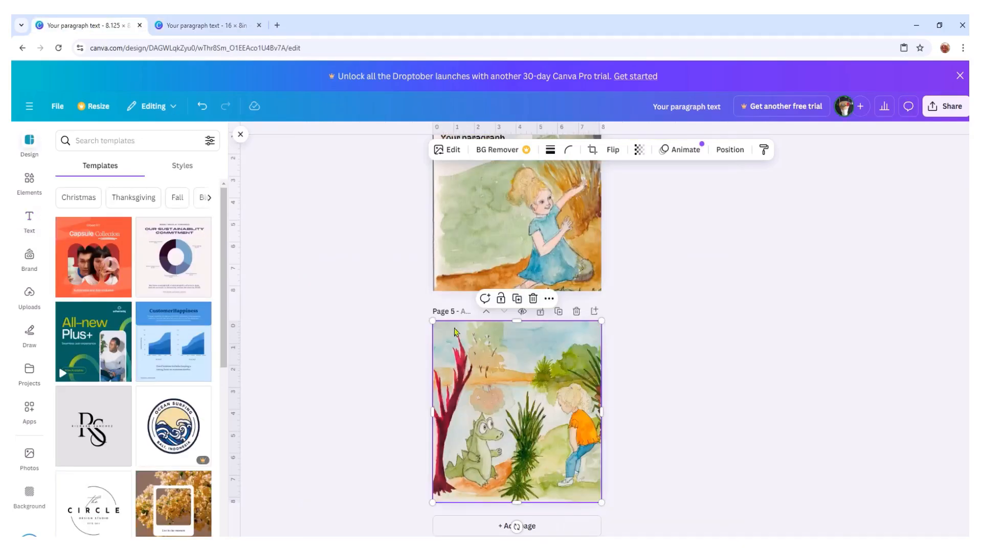
left_click(545, 527)
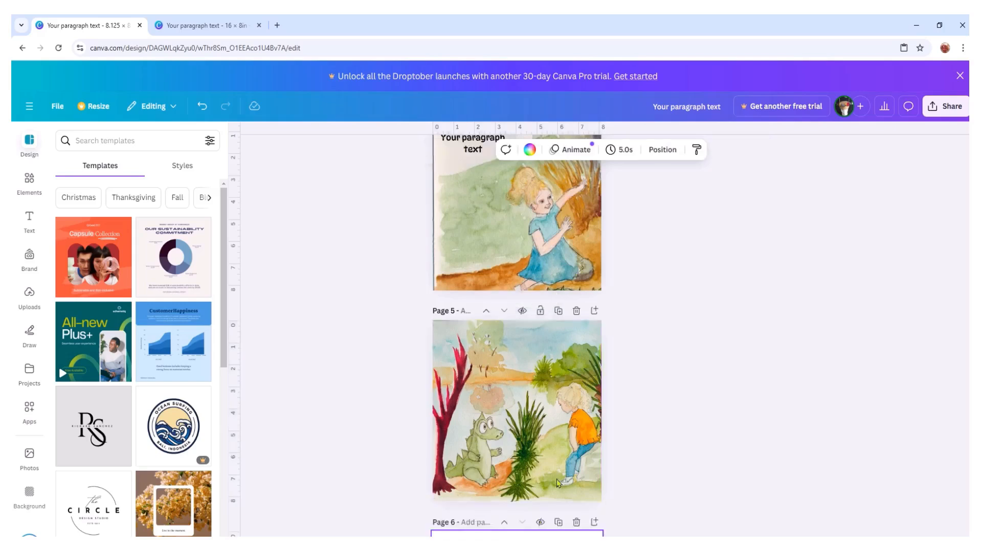
right_click(483, 377)
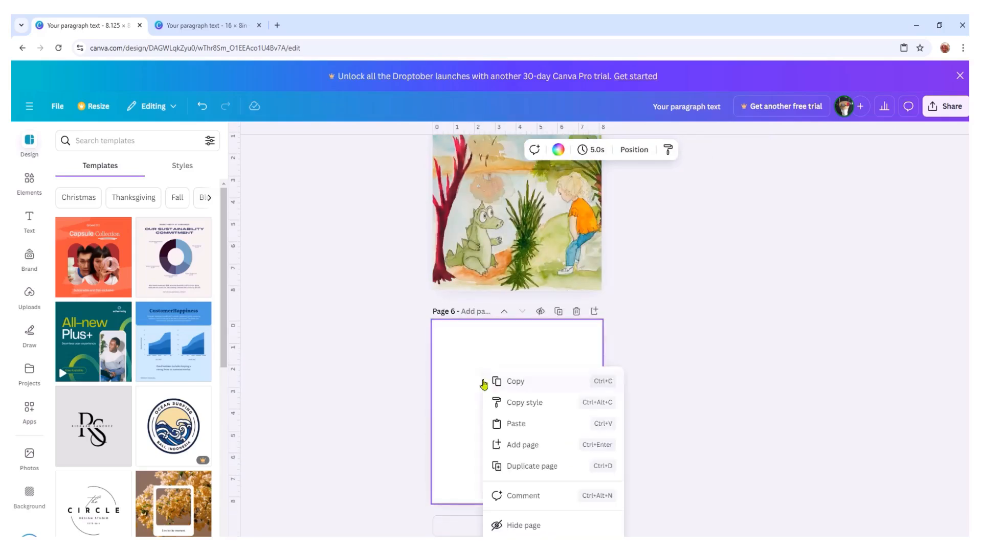
left_click(519, 424)
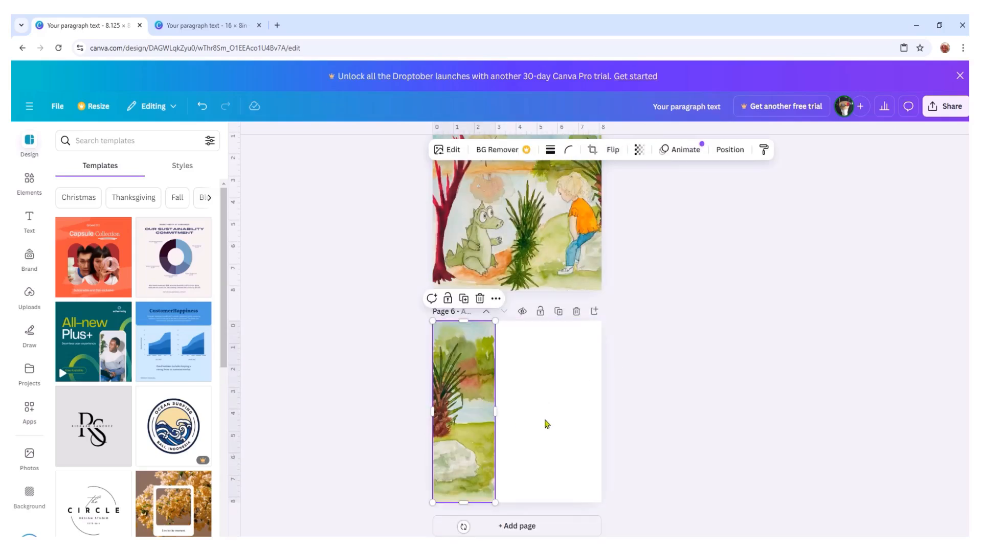
- Copy the green background of page 3 in the 16 × 8 in design and paste it onto page 6 of the 8.125 in design
left_click(192, 26)
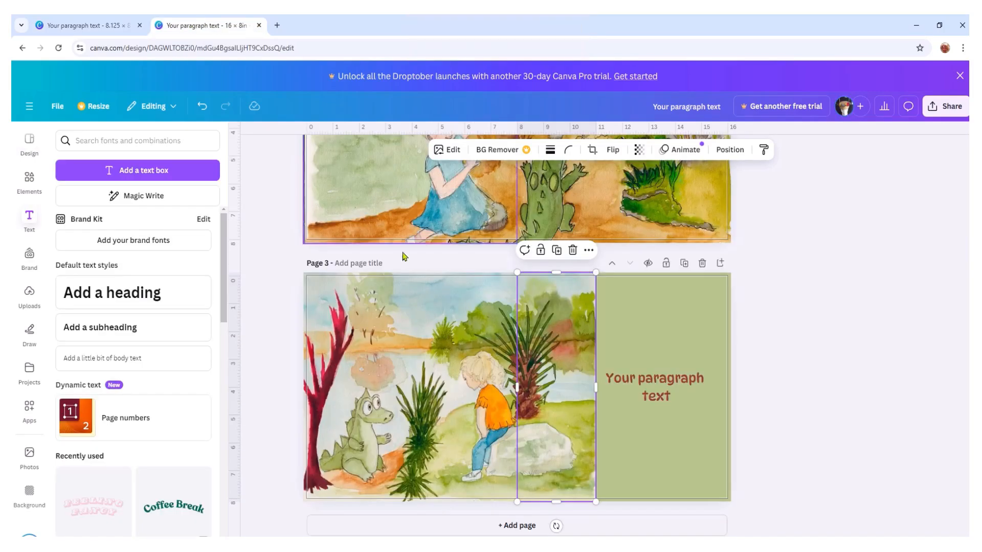
left_click(672, 325)
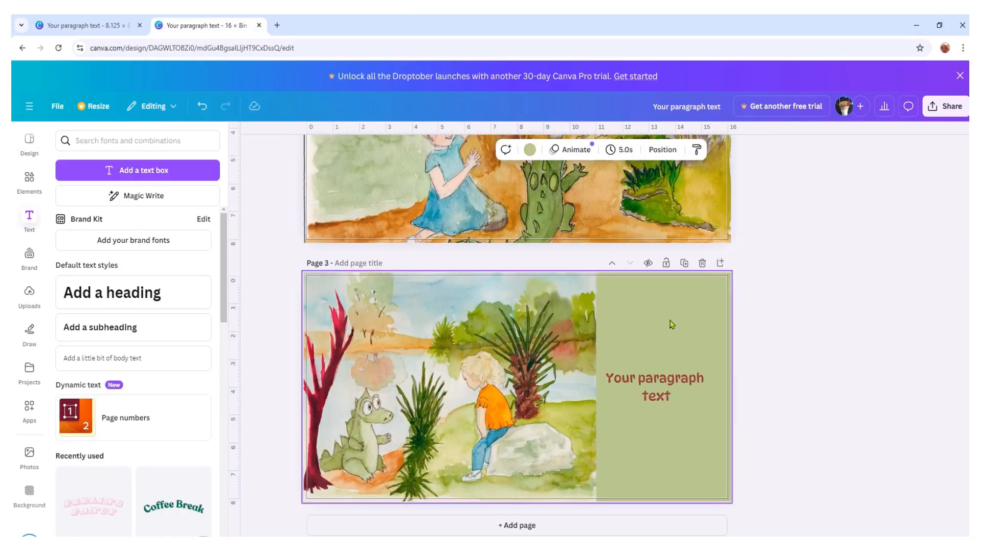
right_click(671, 324)
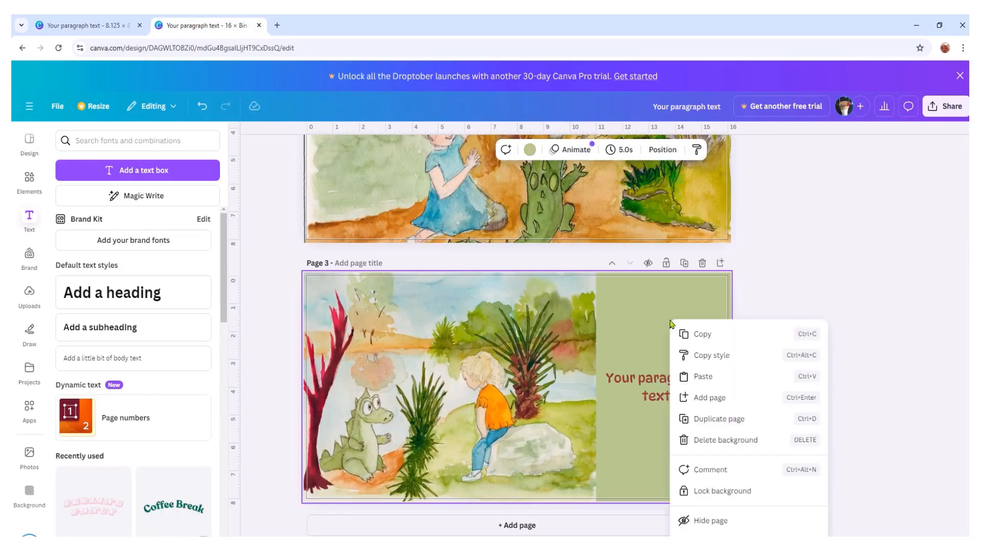
left_click(703, 335)
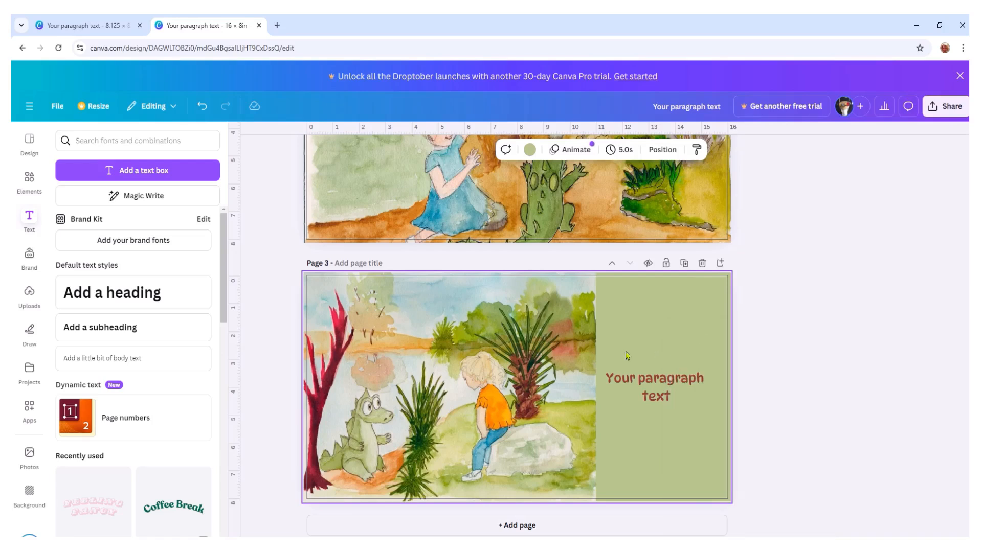
left_click(105, 30)
left_click(530, 362)
right_click(531, 360)
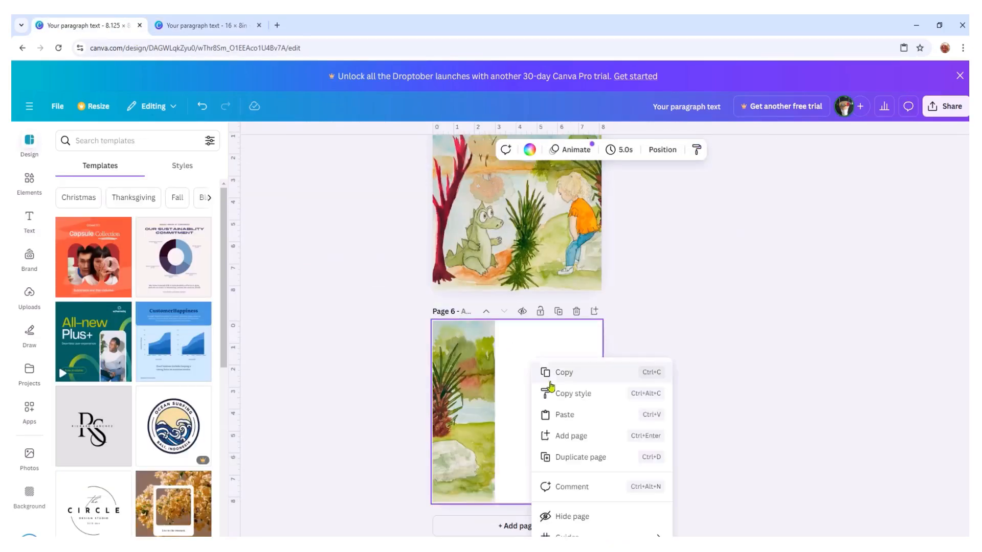
left_click(579, 417)
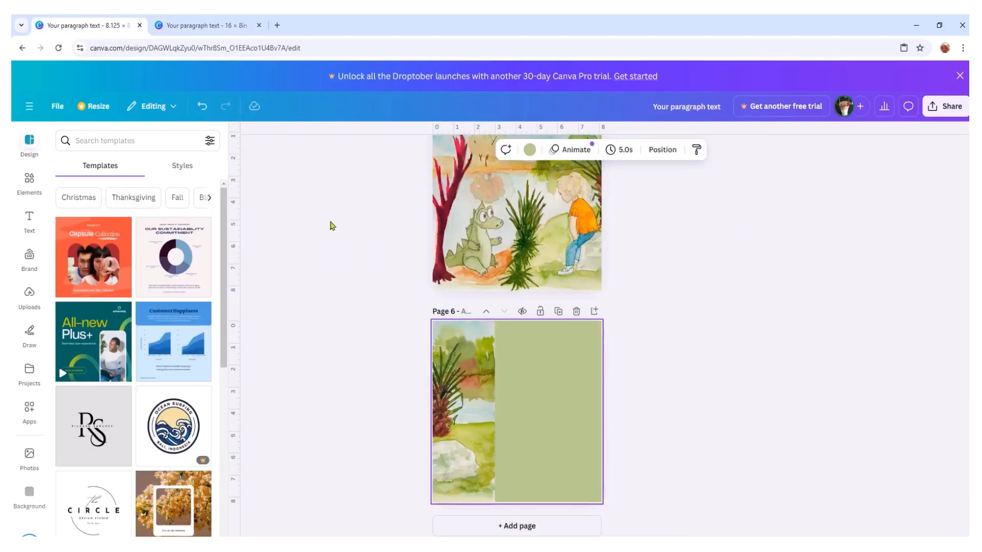
- Copy the dark red text box from the 16 × 8 in design to page 6 and place it on the green area beside the illustration
left_click(224, 29)
left_click(662, 383)
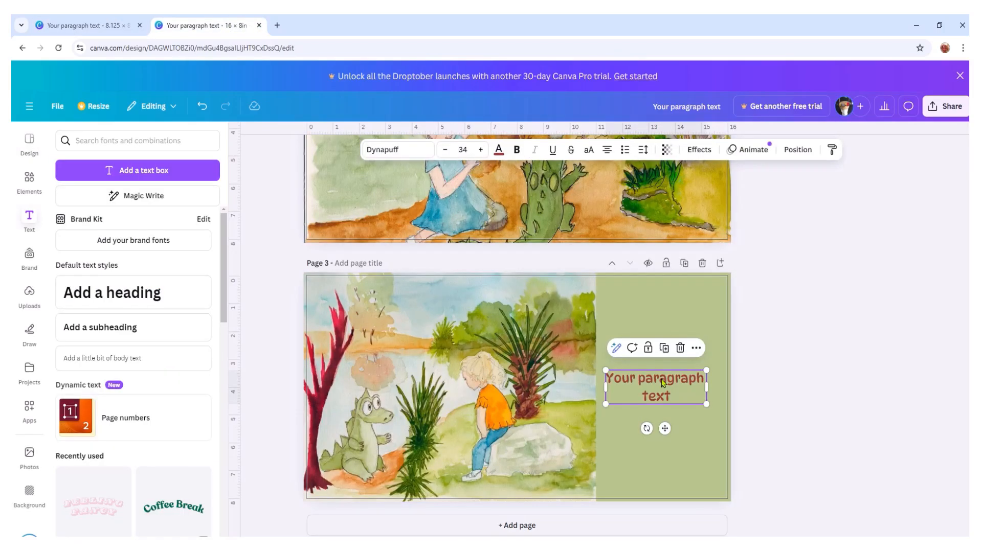
right_click(662, 383)
left_click(689, 287)
left_click(100, 25)
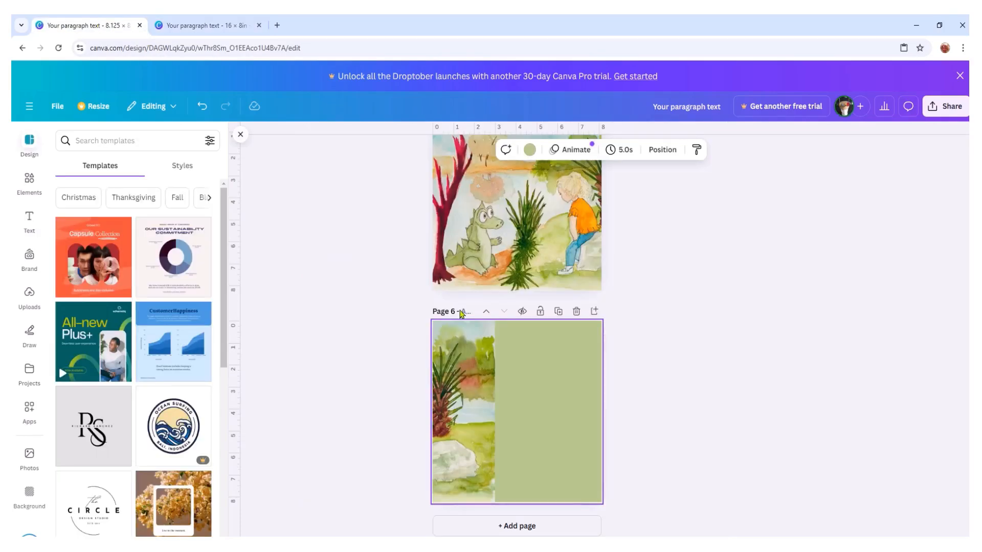
right_click(529, 402)
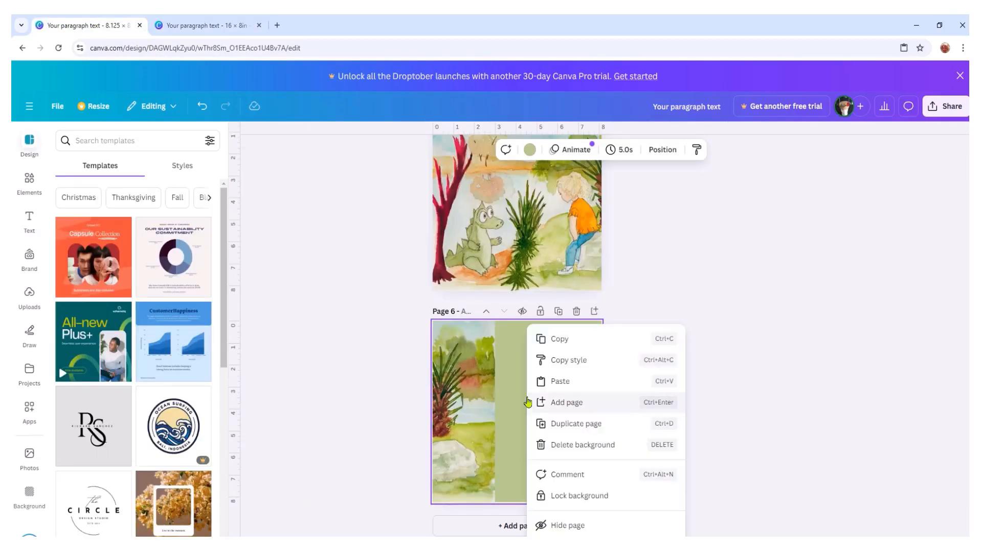
left_click(562, 379)
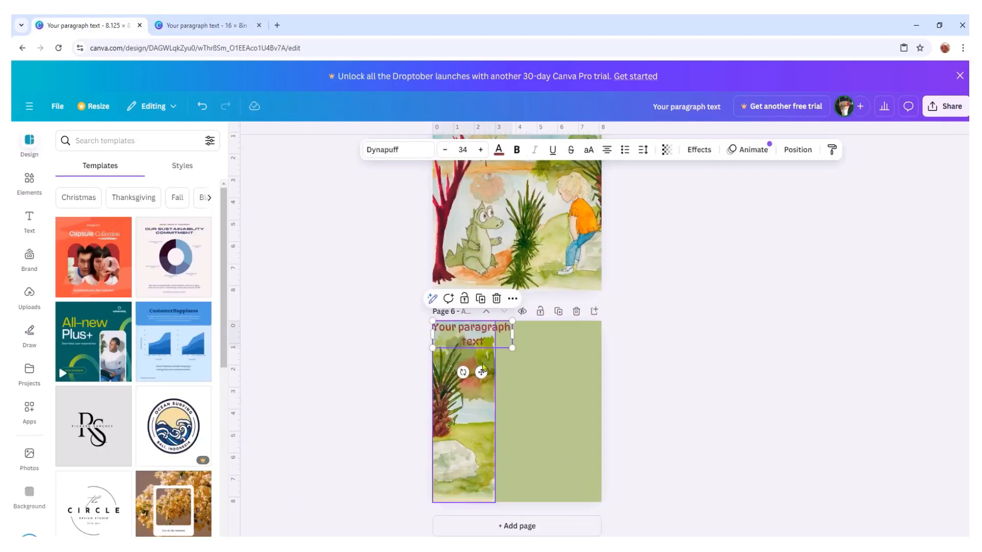
left_click_drag(482, 372, 560, 449)
left_click(767, 404)
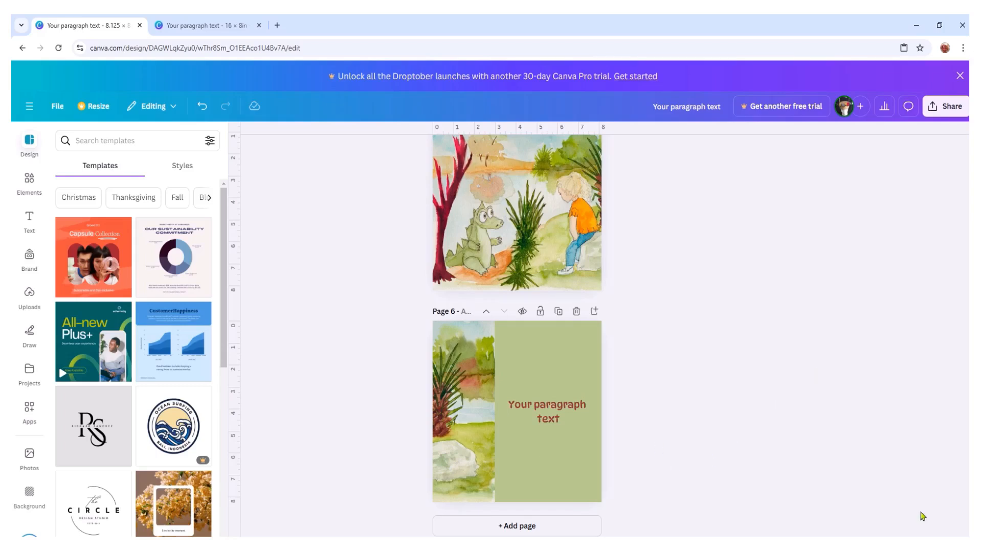
- In the page overview, move the girl illustration page before the cave page and the beige text page before the dragon page
left_click(922, 546)
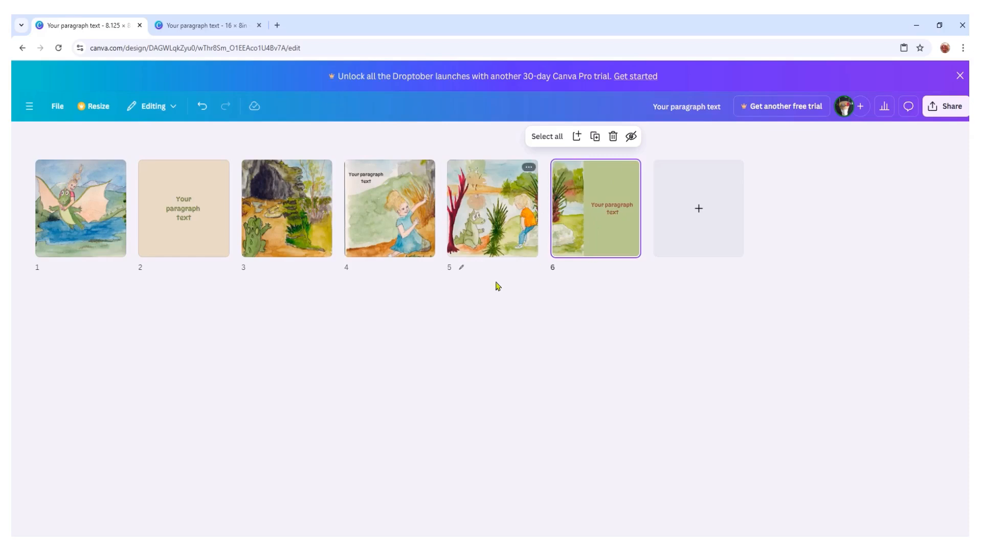
left_click_drag(383, 222, 217, 217)
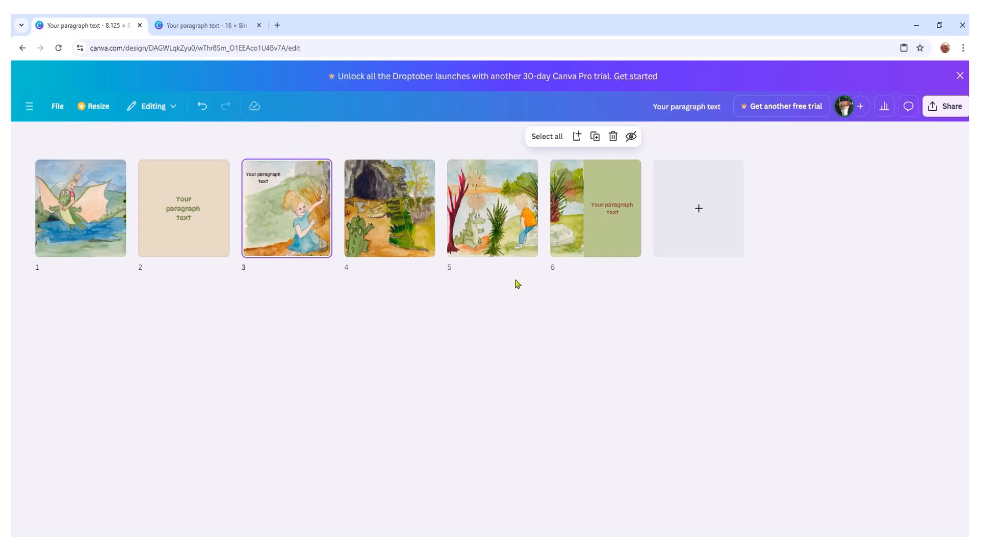
left_click_drag(199, 225, 45, 217)
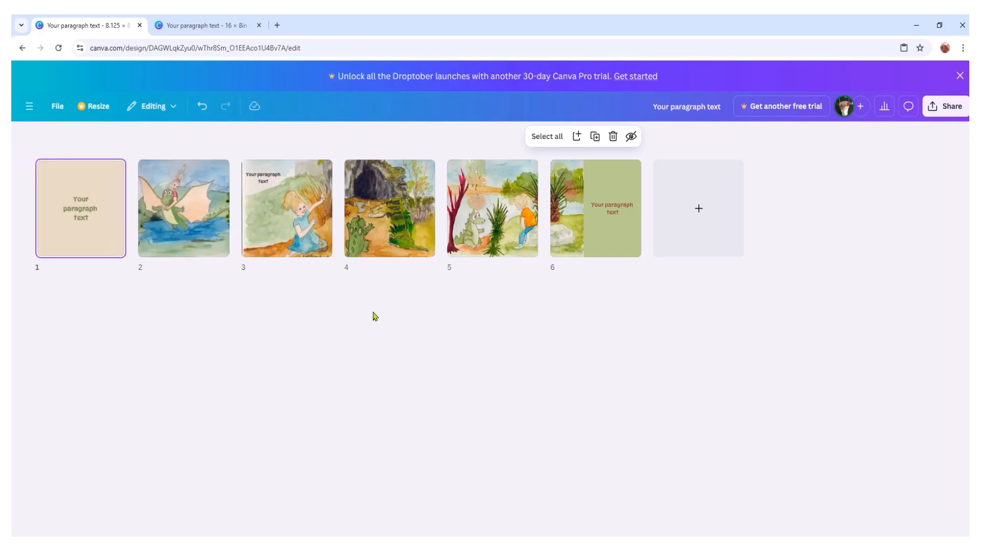
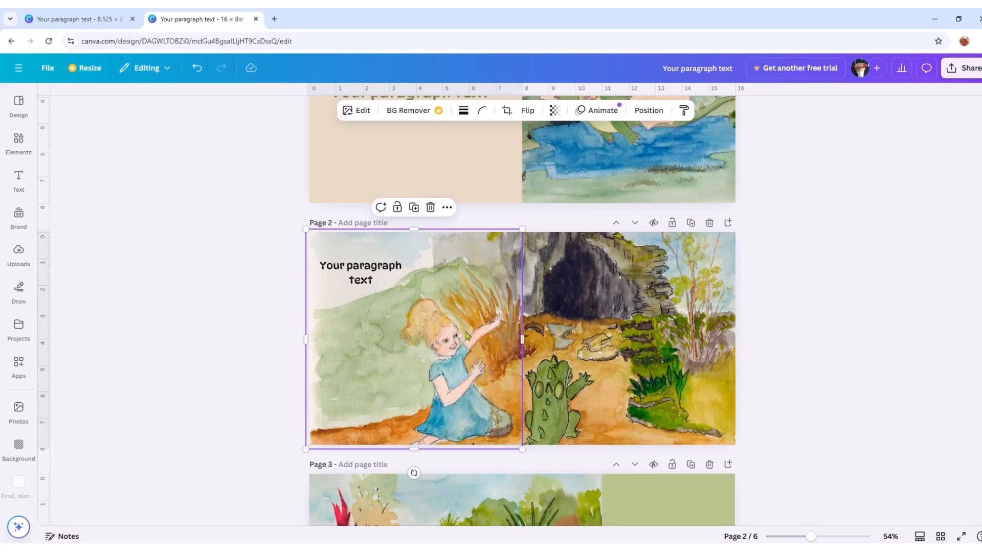
- Inspect the crop extents of the girl illustration on page 2 and the crocodile illustration on page 3, leaving both crops as they are
double_click(451, 318)
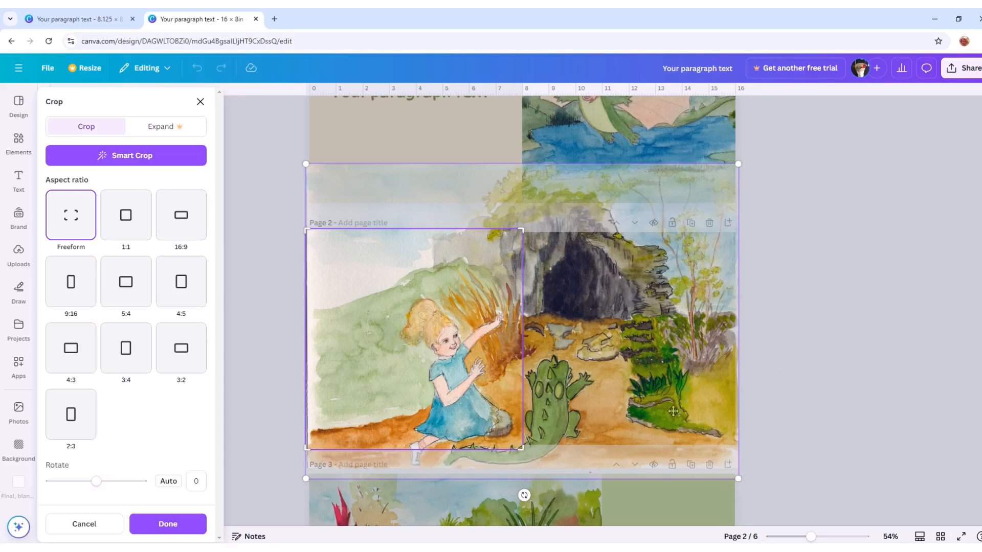
scroll(608, 405, "down", 3)
scroll(609, 407, "down", 3)
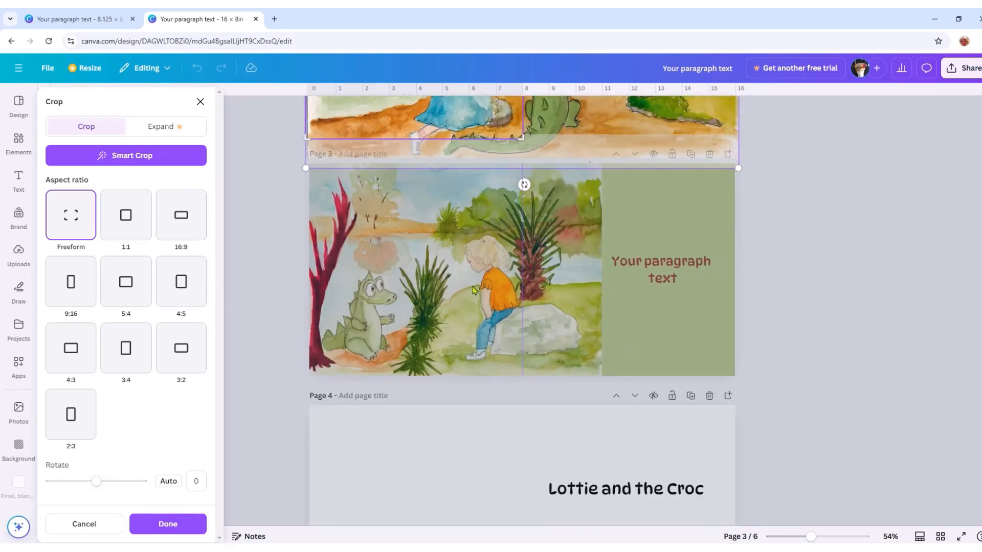
left_click(839, 313)
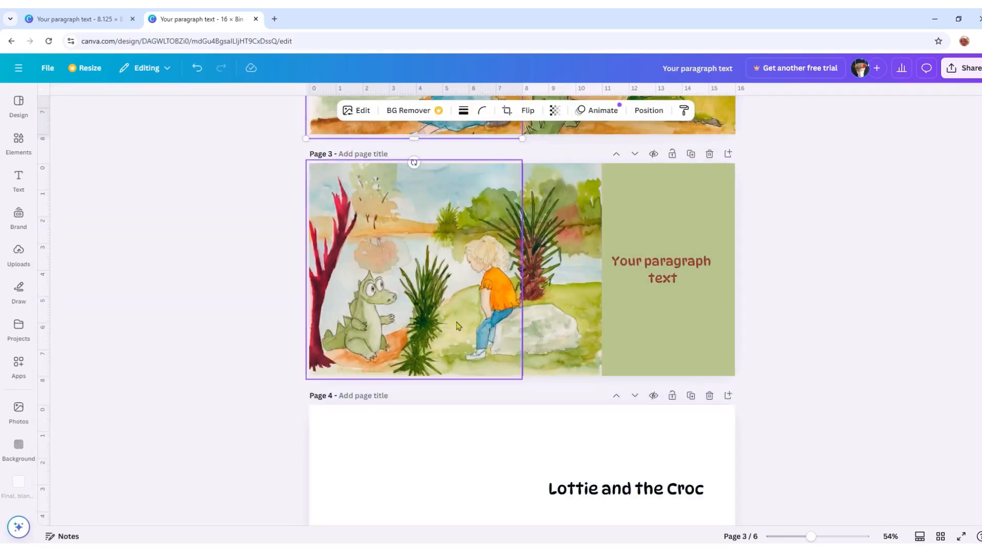
double_click(466, 290)
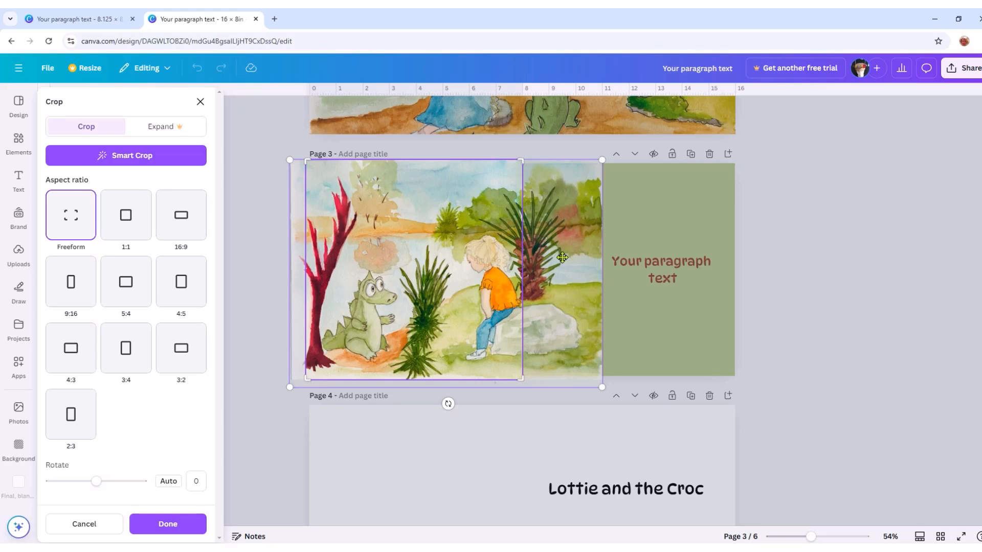
left_click(784, 324)
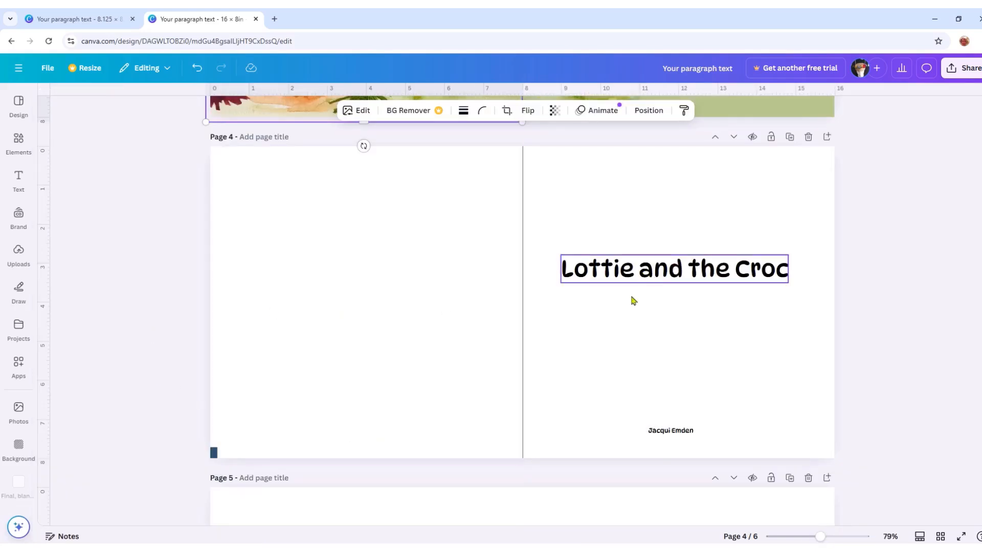
- Enlarge the small dark blue square on page 4 until it covers the whole half of the spread facing the title
left_click(214, 453)
left_click_drag(221, 444, 519, 148)
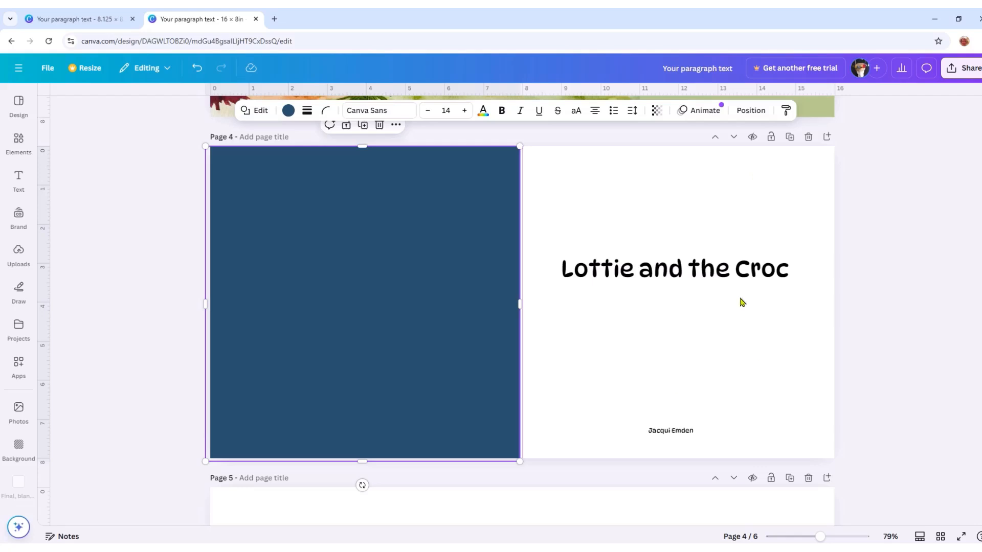
scroll(748, 334, "down", 5)
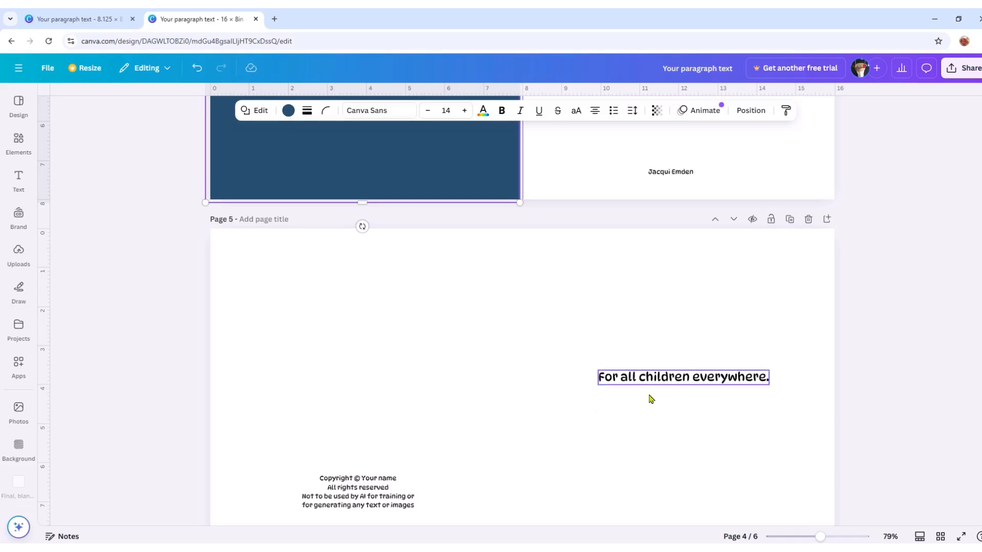
scroll(746, 371, "up", 1)
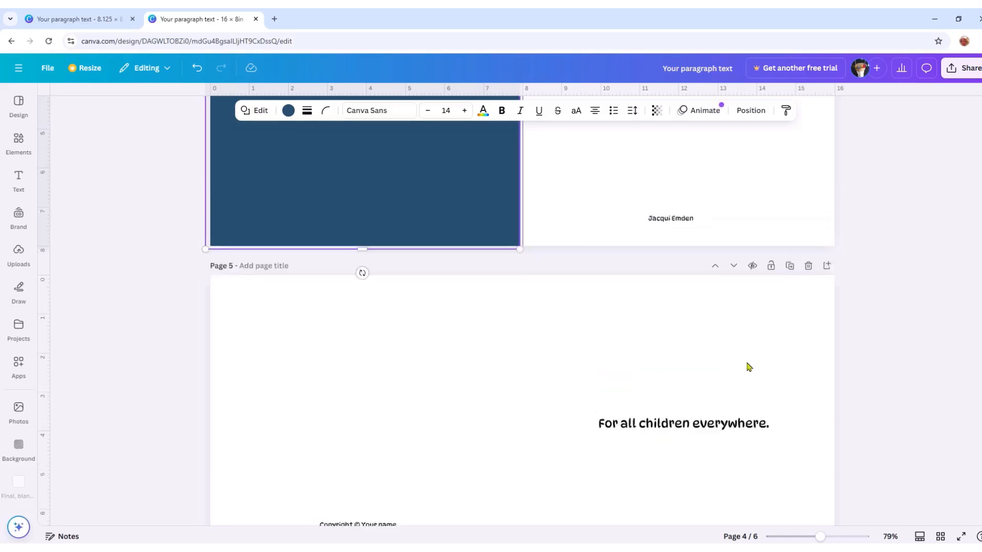
scroll(748, 369, "up", 5)
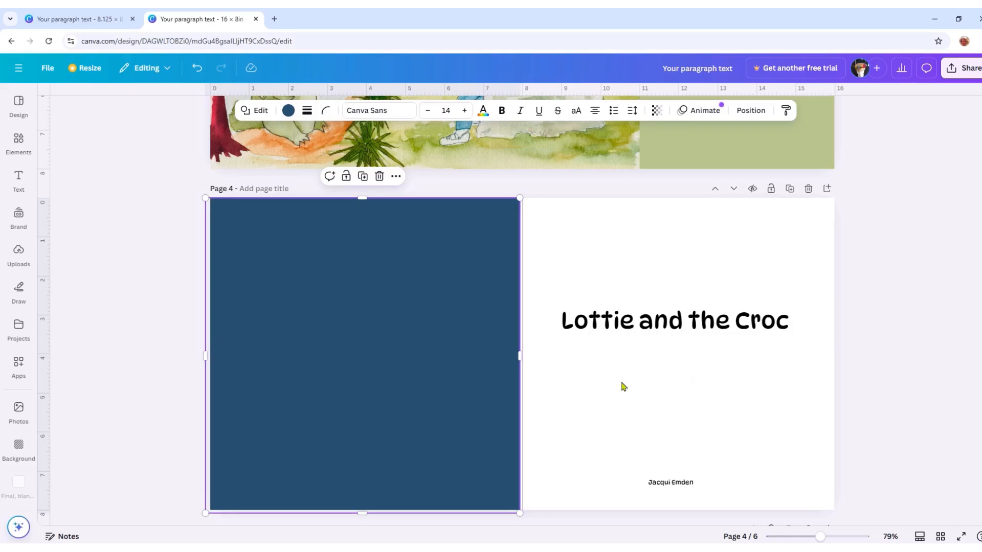
- Add the uploaded illustration of the girl hugging the crocodile to page 4 and crop the grey strip off its lower edge
left_click(18, 251)
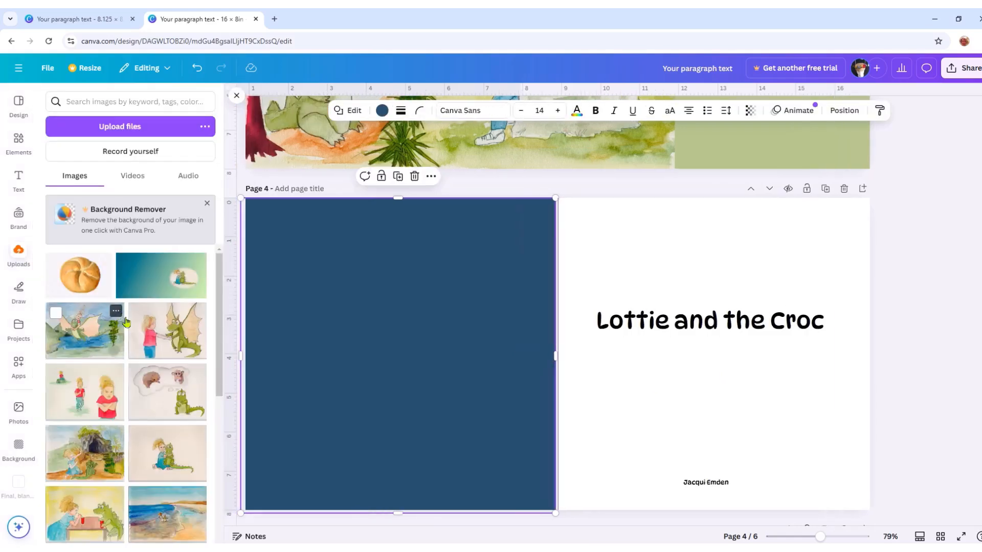
left_click(171, 455)
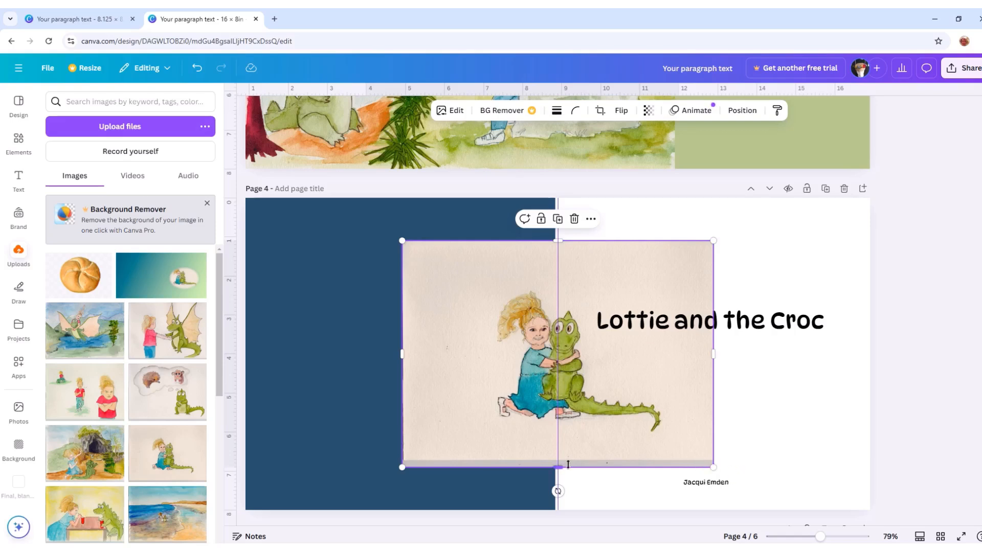
left_click_drag(617, 402, 650, 398)
left_click_drag(590, 453, 590, 451)
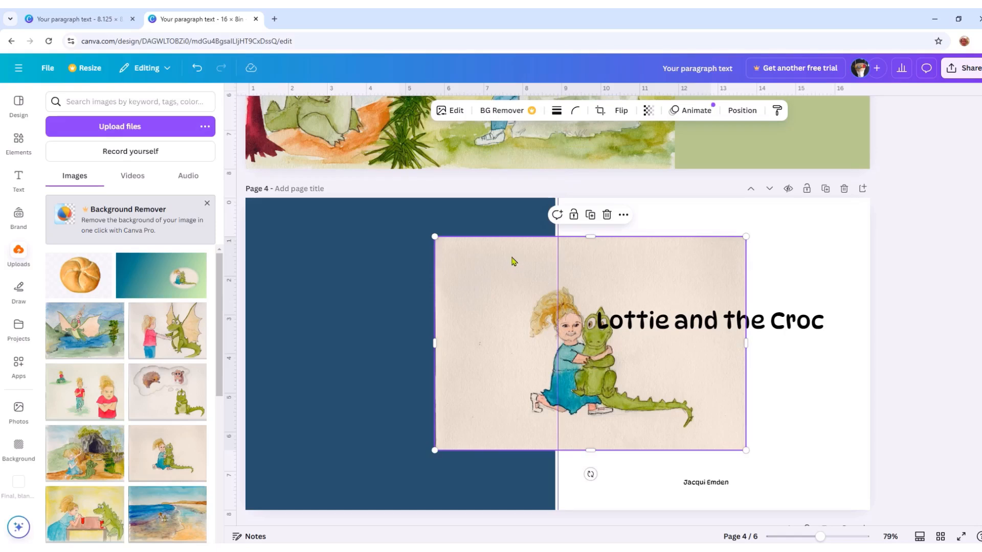
- Set the illustration's corner rounding to 100, scale it down and crop its edges closer around the girl and crocodile
left_click(576, 112)
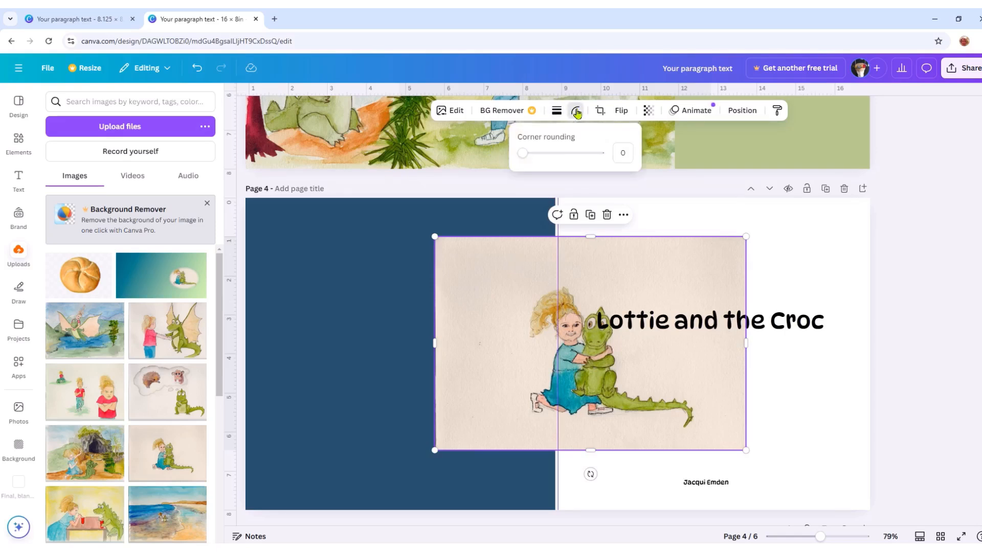
left_click_drag(523, 153, 603, 155)
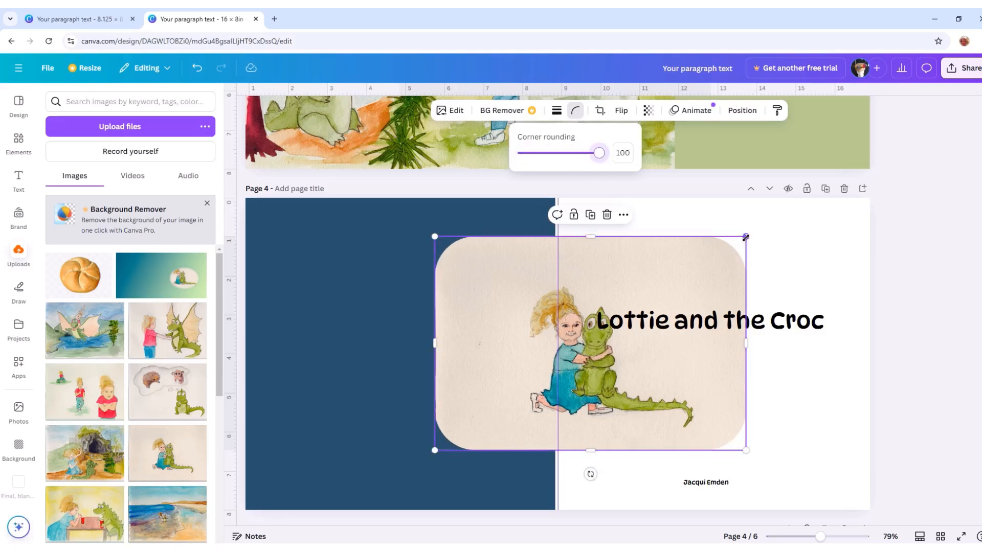
left_click_drag(745, 237, 655, 298)
left_click_drag(544, 449, 546, 436)
left_click_drag(545, 298, 546, 315)
left_click_drag(655, 379, 636, 378)
left_click_drag(433, 378, 465, 378)
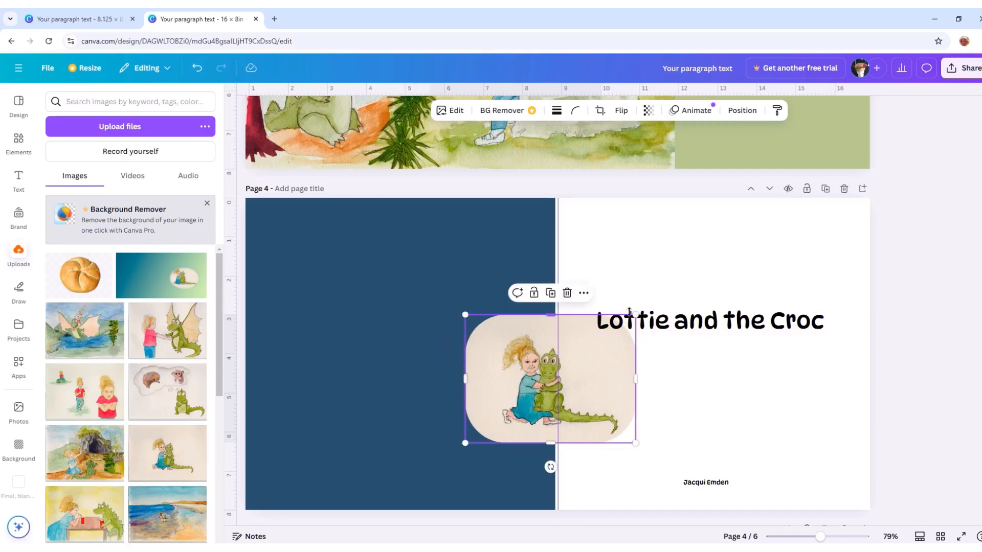
- Shrink the rounded illustration to about 2.7 in wide and centre it between the title and the author's name
left_click_drag(635, 314, 569, 365)
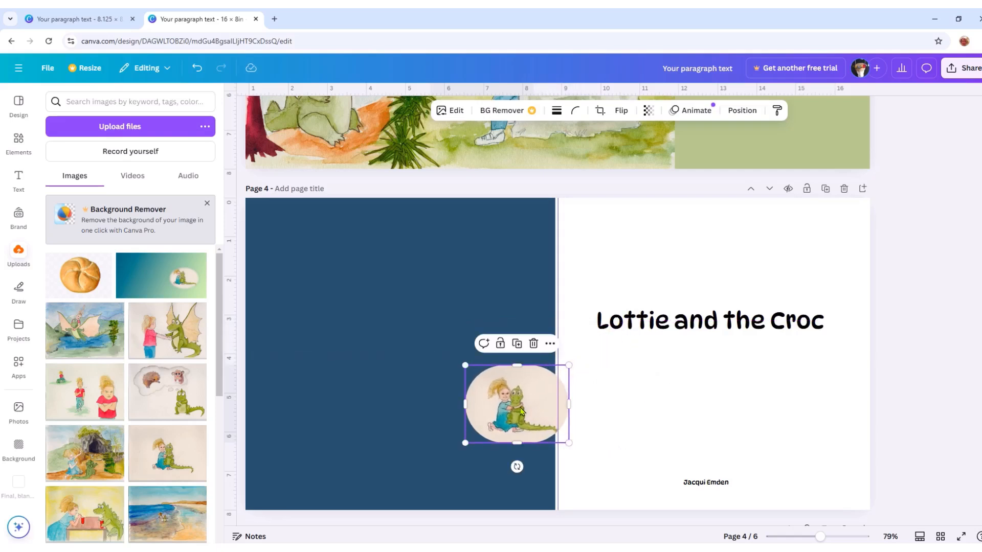
left_click_drag(527, 411, 714, 396)
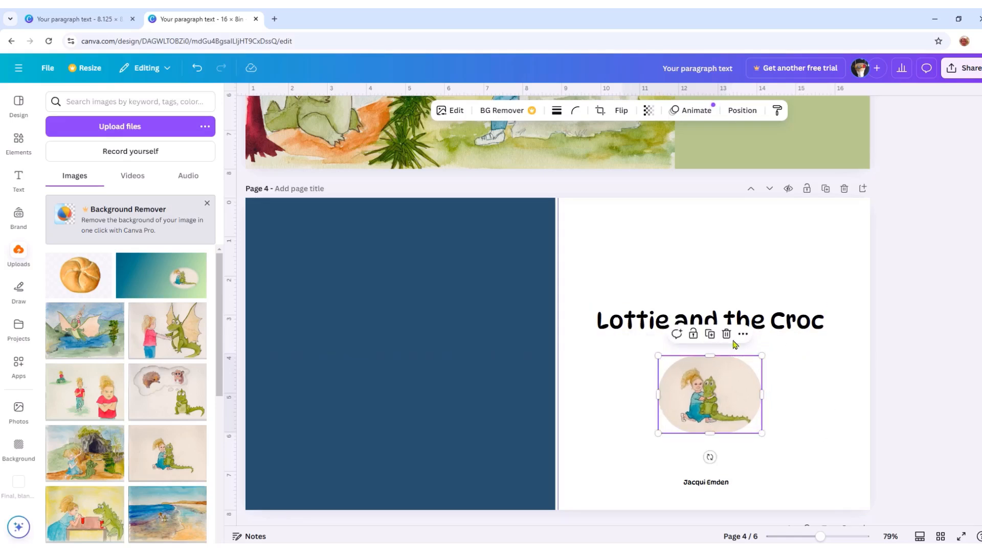
left_click(797, 370)
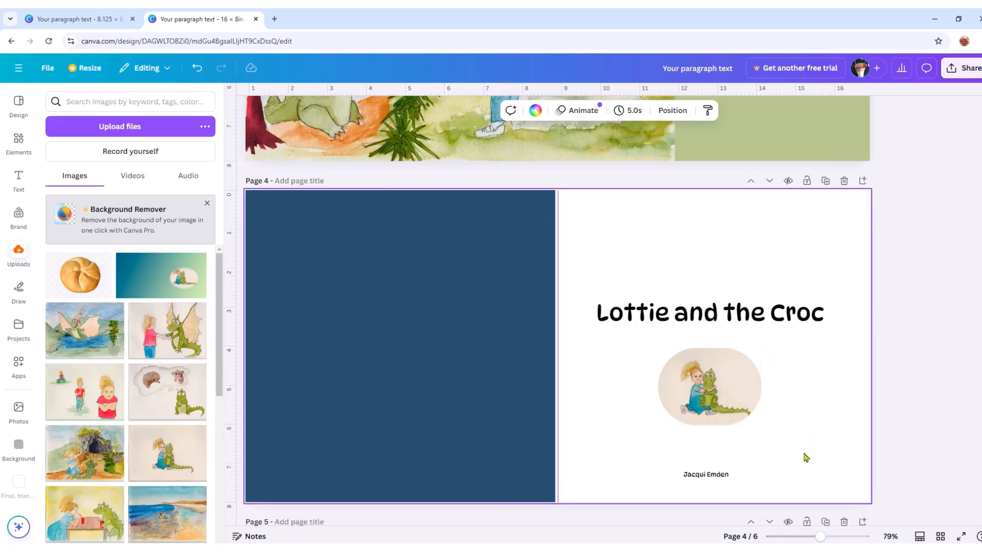
- Insert the year 2024 after the copyright symbol in the copyright notice on page 5
scroll(804, 456, "down", 2)
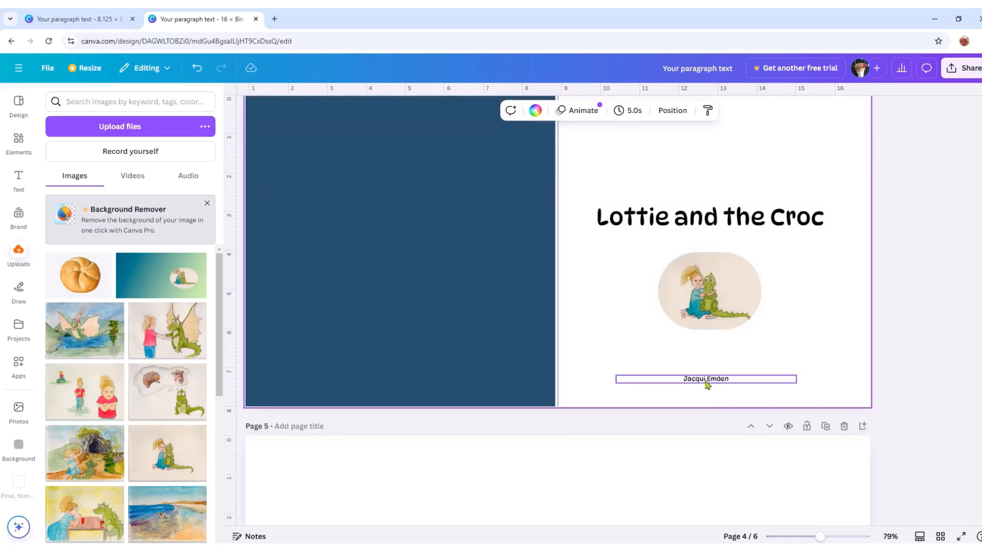
scroll(798, 360, "down", 3)
scroll(799, 359, "up", 3)
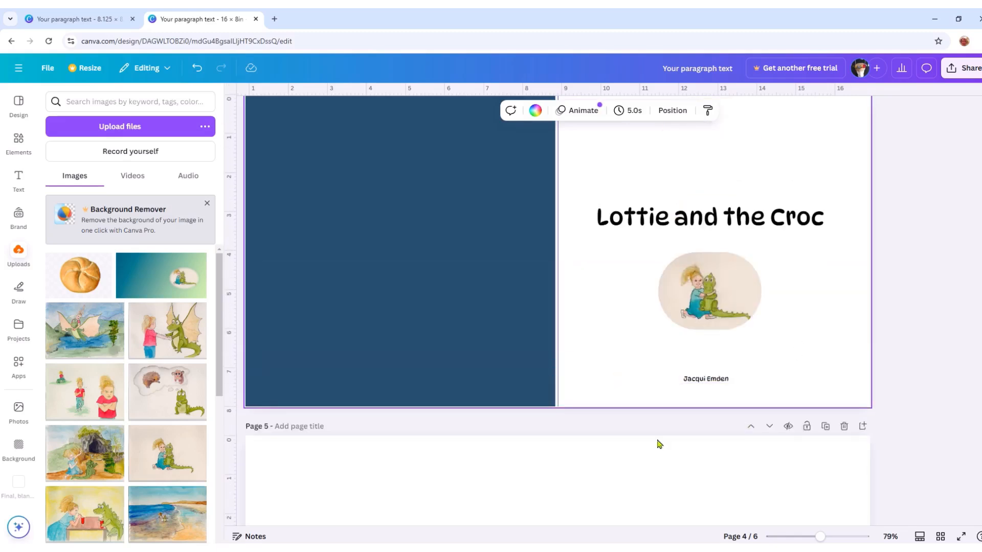
scroll(733, 440, "down", 5)
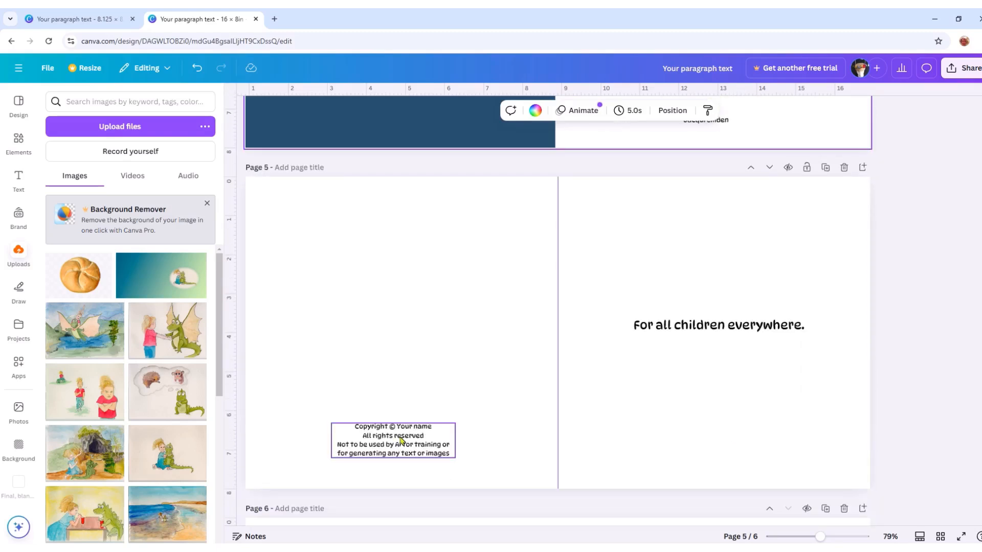
scroll(818, 265, "up", 8)
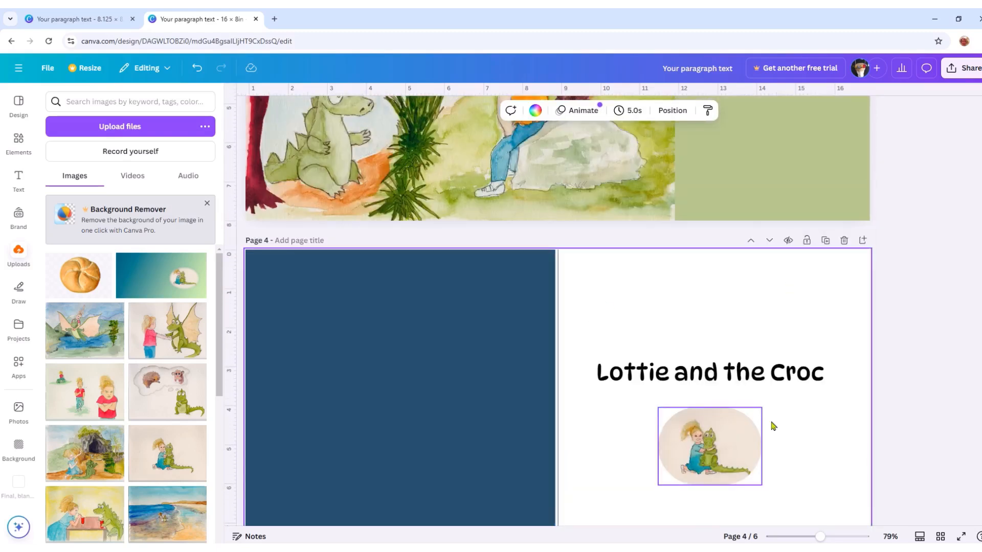
scroll(587, 404, "down", 6)
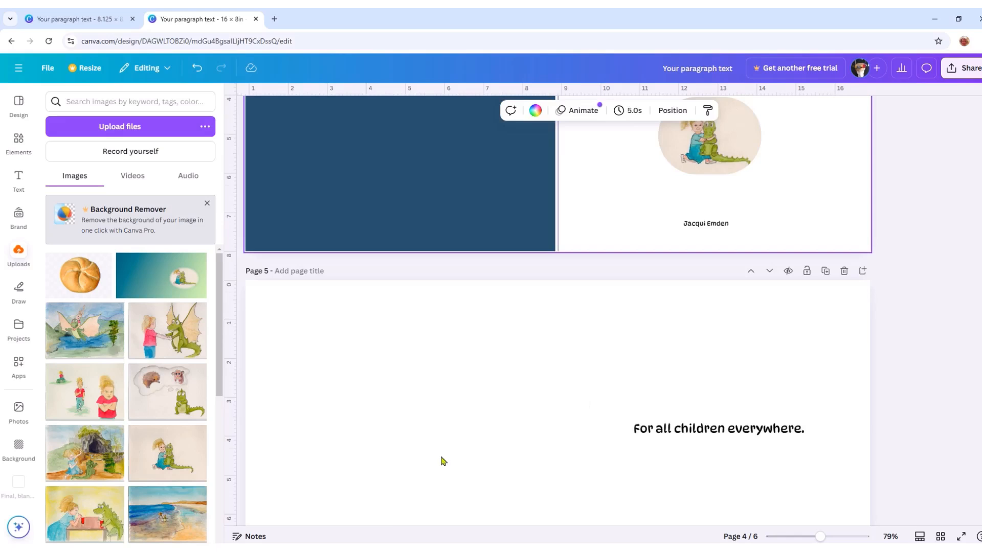
scroll(440, 460, "down", 5)
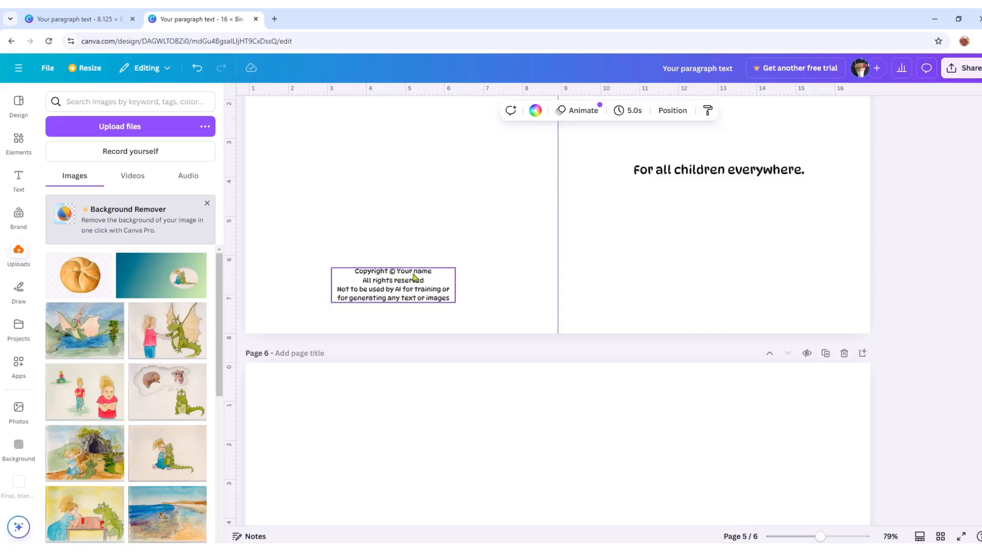
left_click(397, 276)
type("2024")
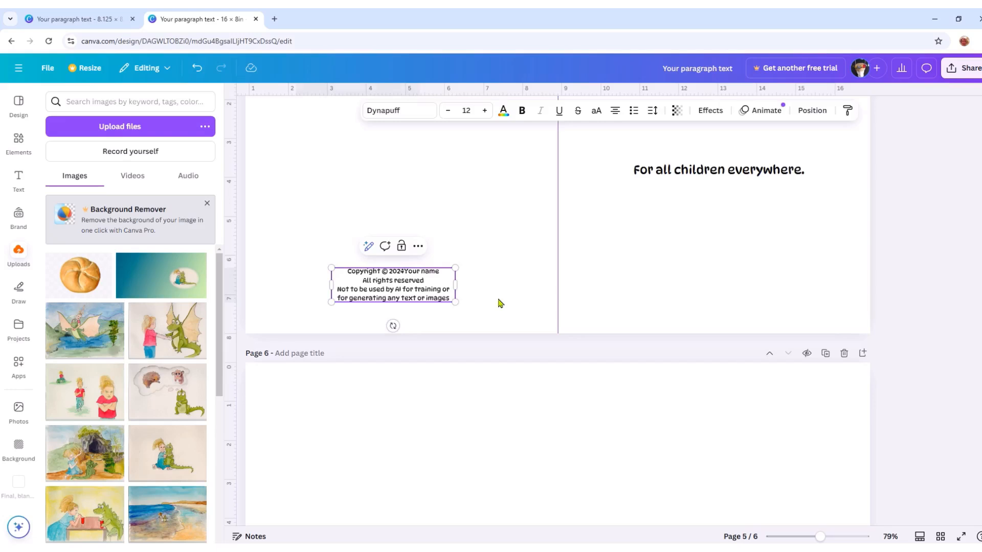
left_click(524, 291)
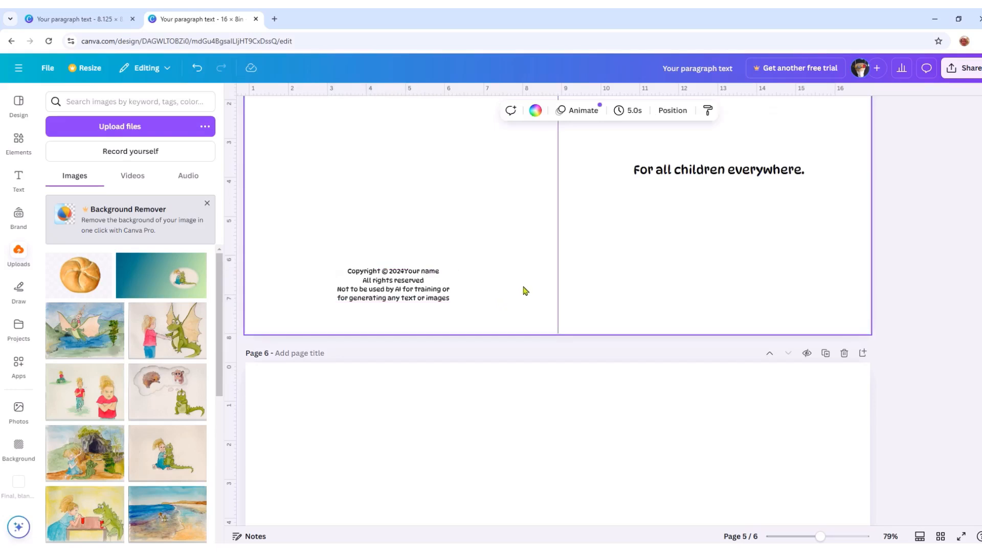
left_click(405, 275)
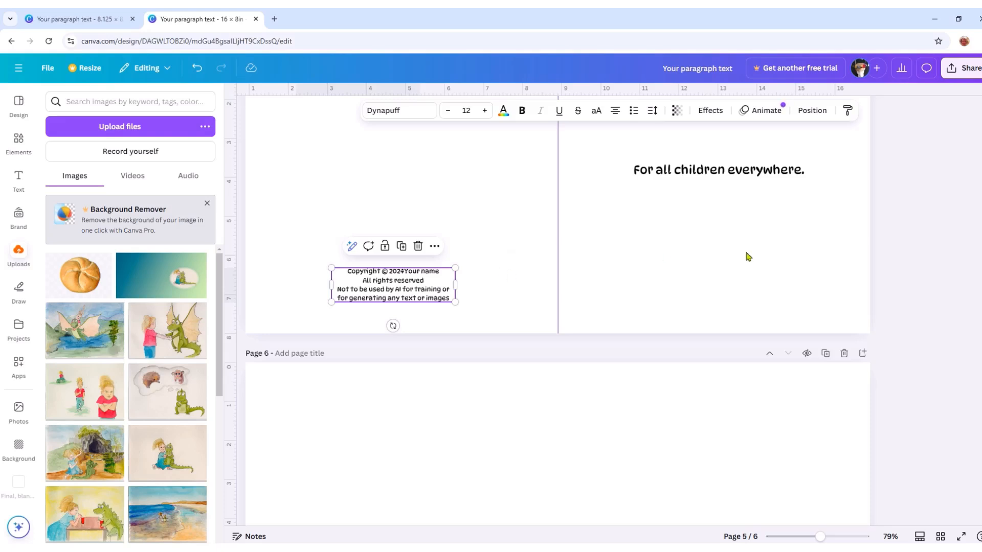
- Break the dedication on page 5 into two lines, with "everywhere." on the second line
scroll(500, 281, "down", 1)
scroll(502, 281, "up", 2)
scroll(711, 299, "up", 2)
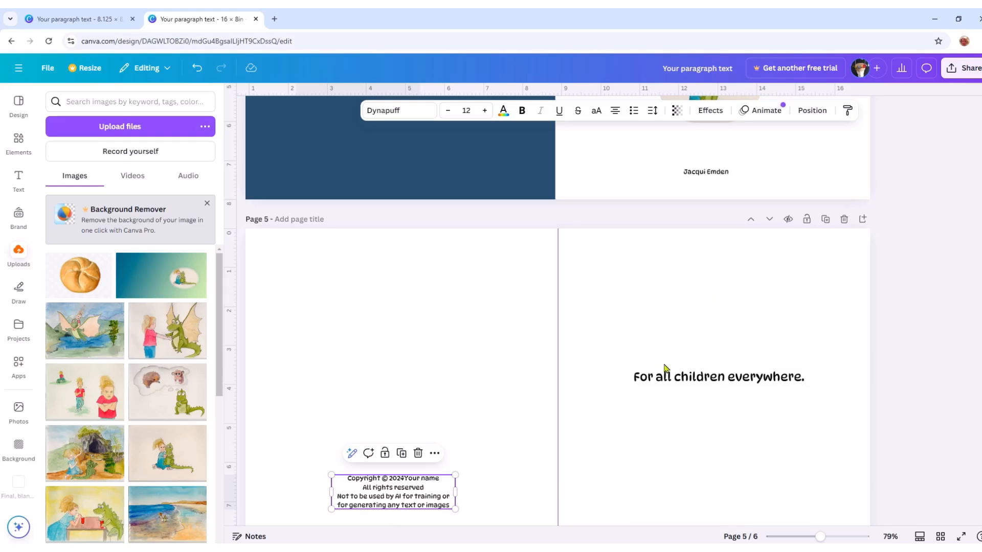
left_click(727, 379)
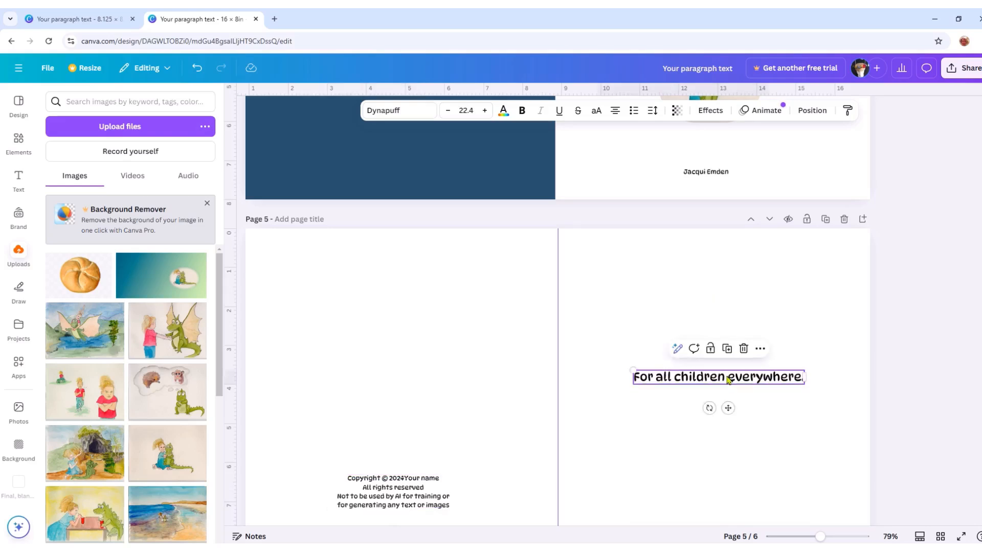
left_click(726, 378)
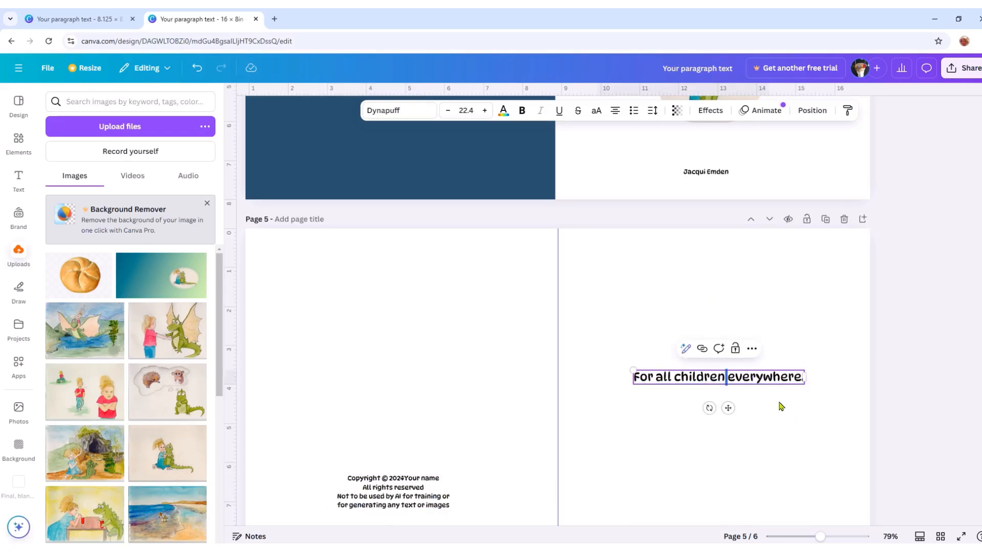
key("Return")
key("Escape")
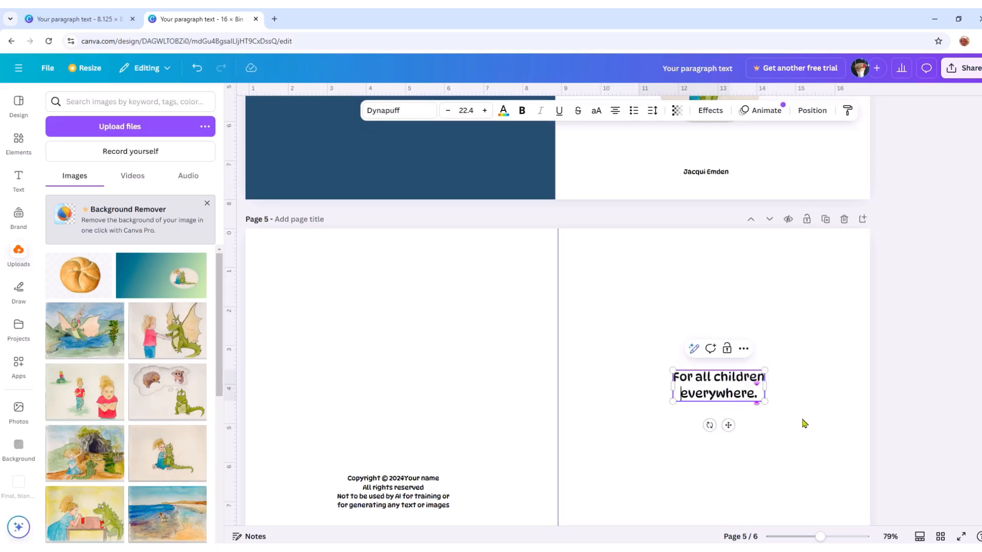
- Copy the title "Lottie and the Croc" from page 4 of the 16 × 8 in spread design
scroll(787, 404, "down", 5)
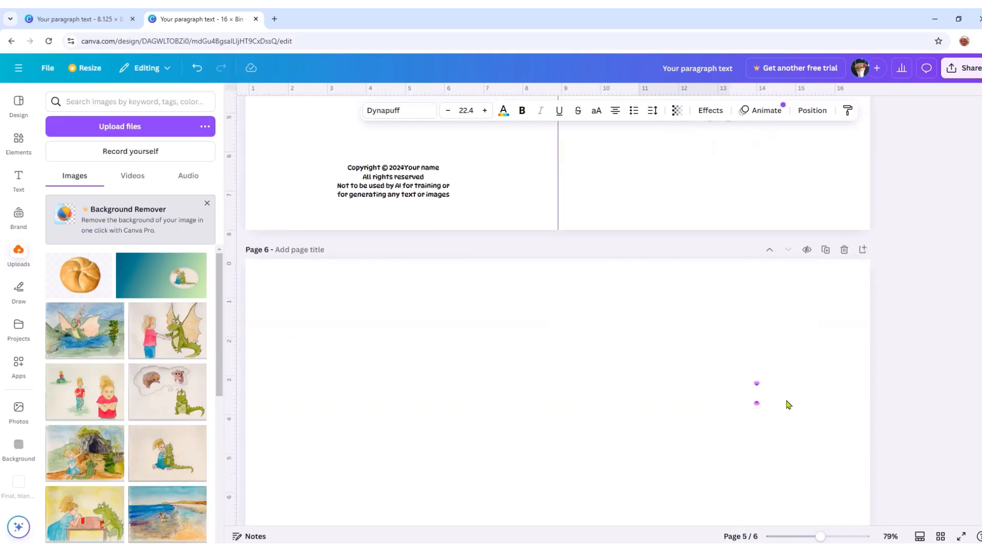
scroll(638, 466, "up", 10)
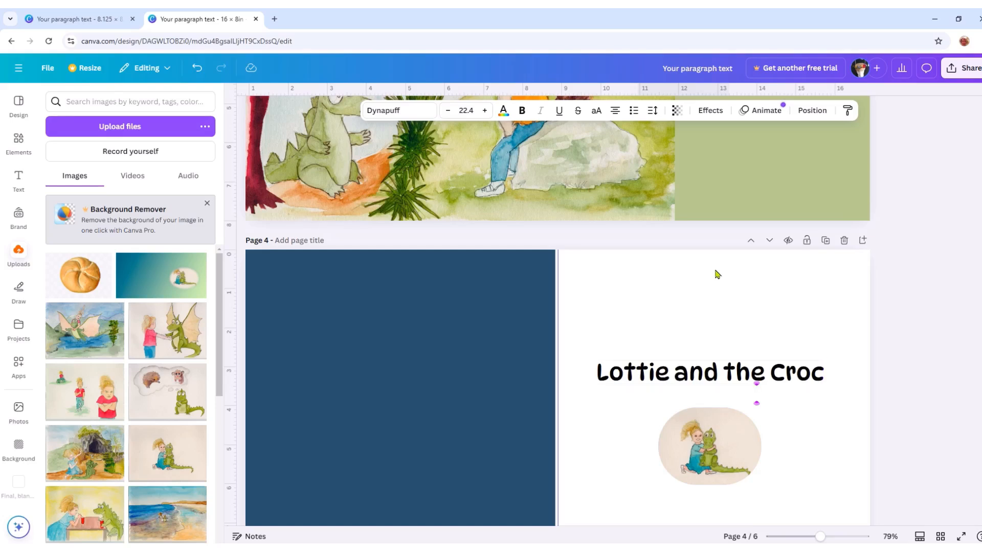
scroll(815, 445, "down", 2)
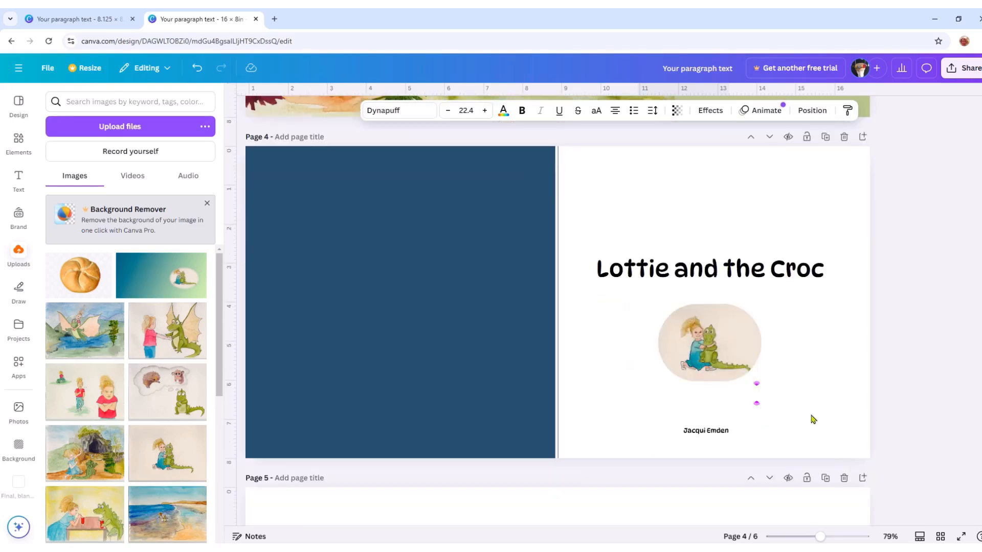
left_click(690, 276)
right_click(688, 274)
left_click(713, 276)
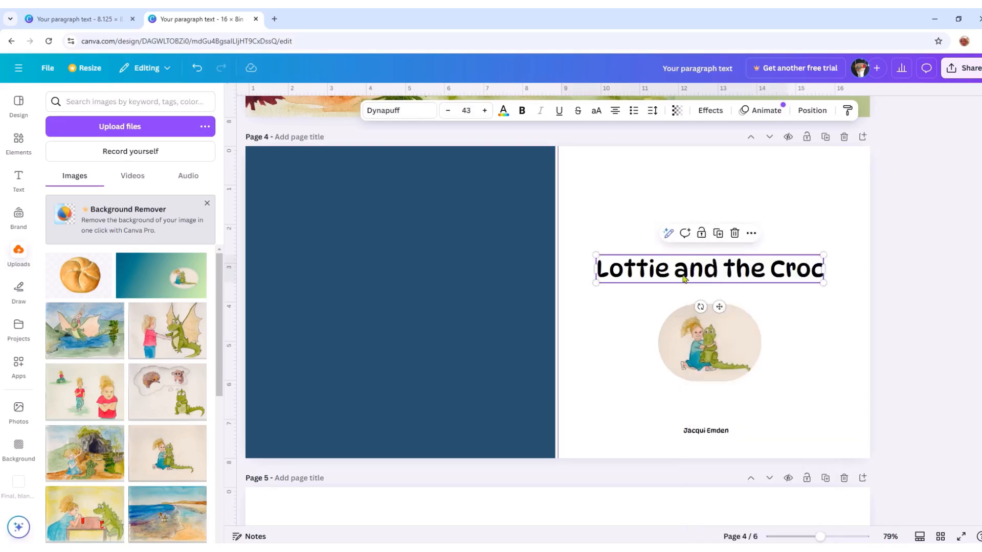
- Switch to the 8.125 in single-page design, add a page 7 at its end and delete that page's green background
left_click(62, 19)
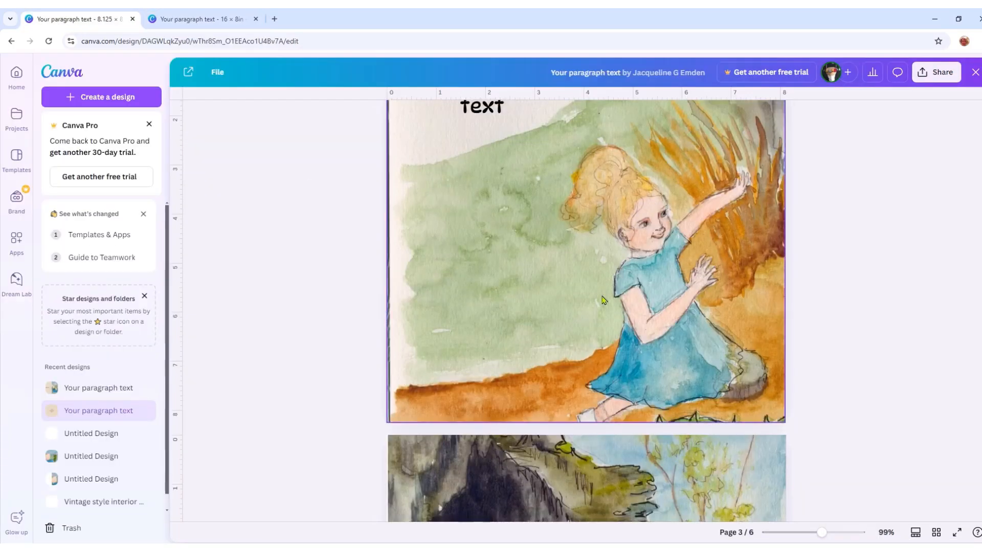
scroll(603, 300, "down", 20)
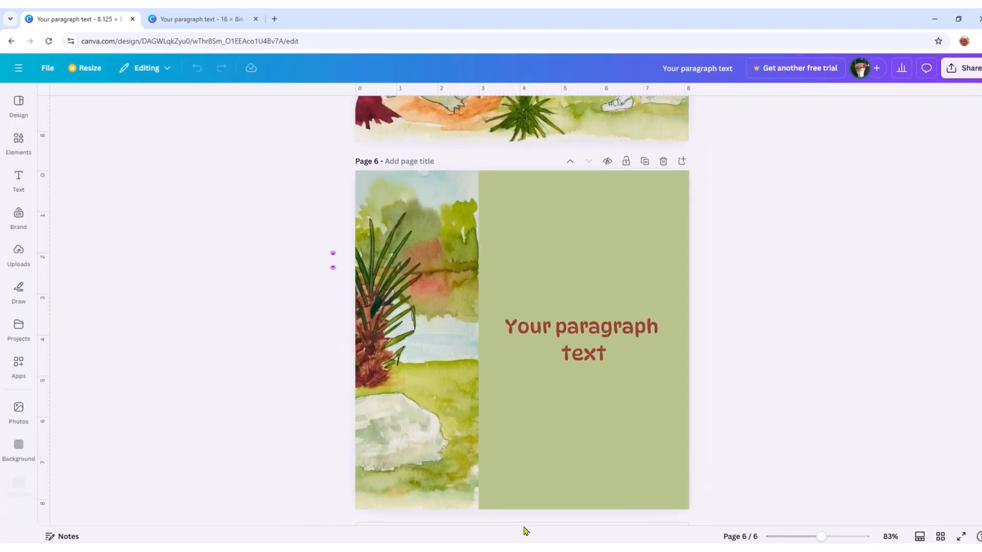
left_click(528, 507)
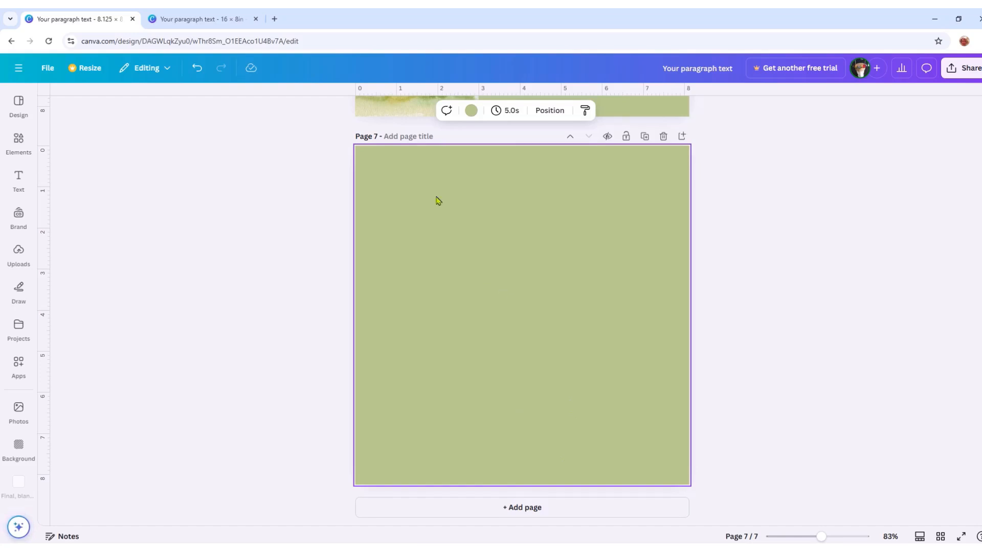
right_click(492, 286)
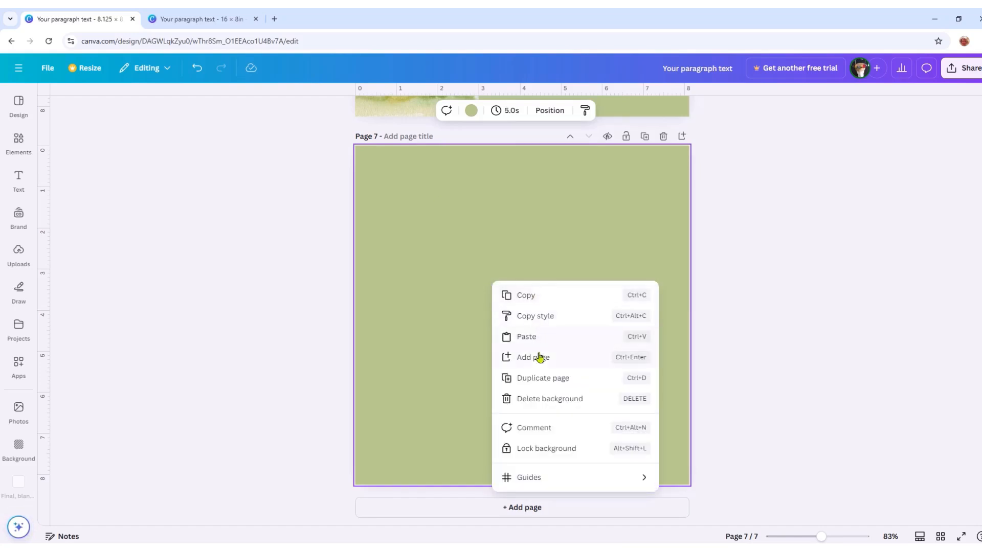
left_click(538, 398)
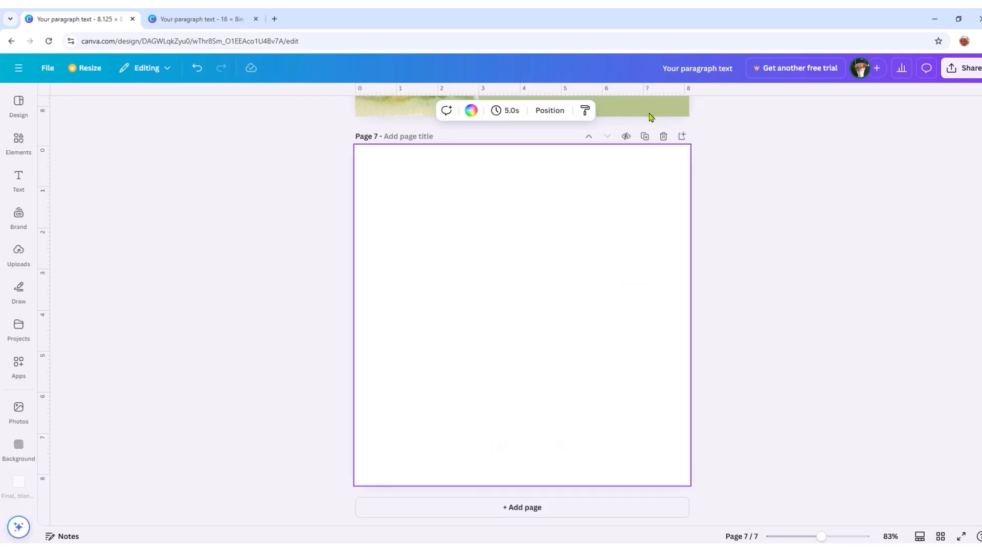
- Paste the copied title onto page 7 and move it to just above the middle of the page
right_click(452, 237)
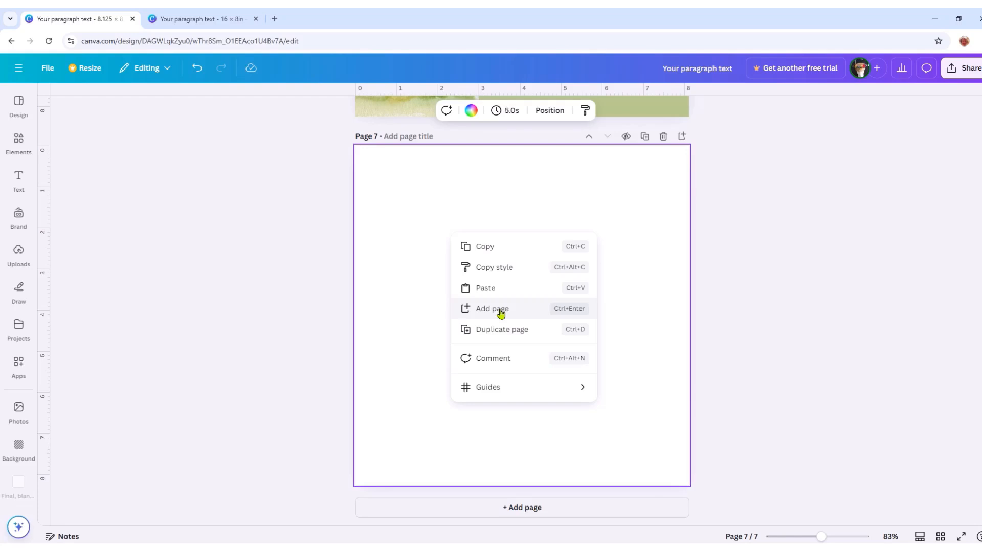
left_click(488, 290)
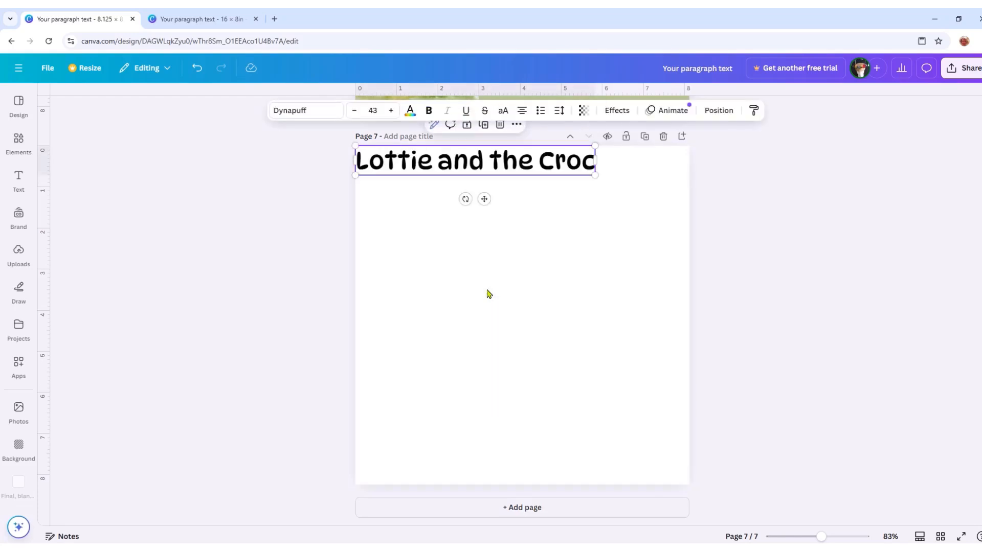
left_click_drag(485, 201, 541, 323)
- Copy the rounded girl-and-crocodile illustration from the spread design's title page and place it centred below the title on single page 7
left_click(207, 21)
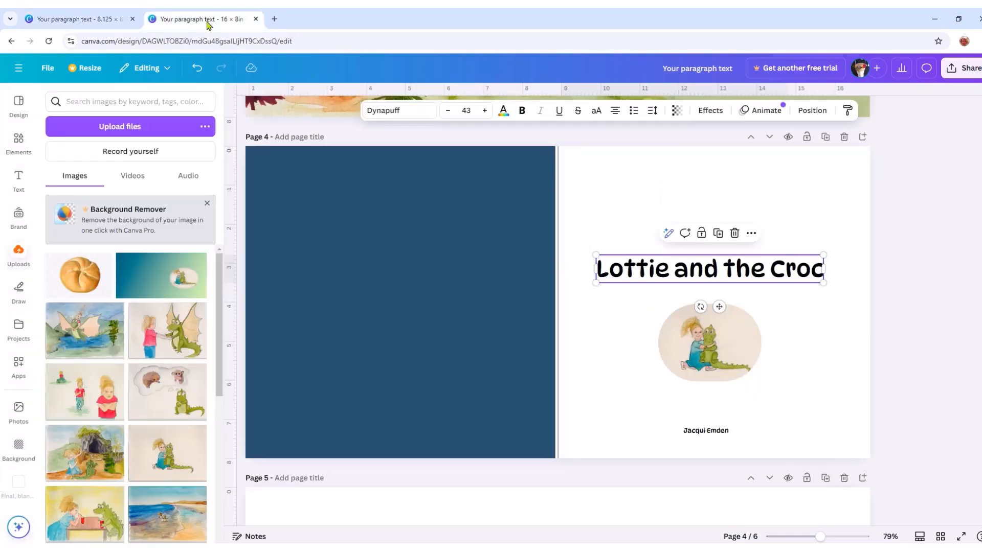
left_click(671, 356)
right_click(713, 353)
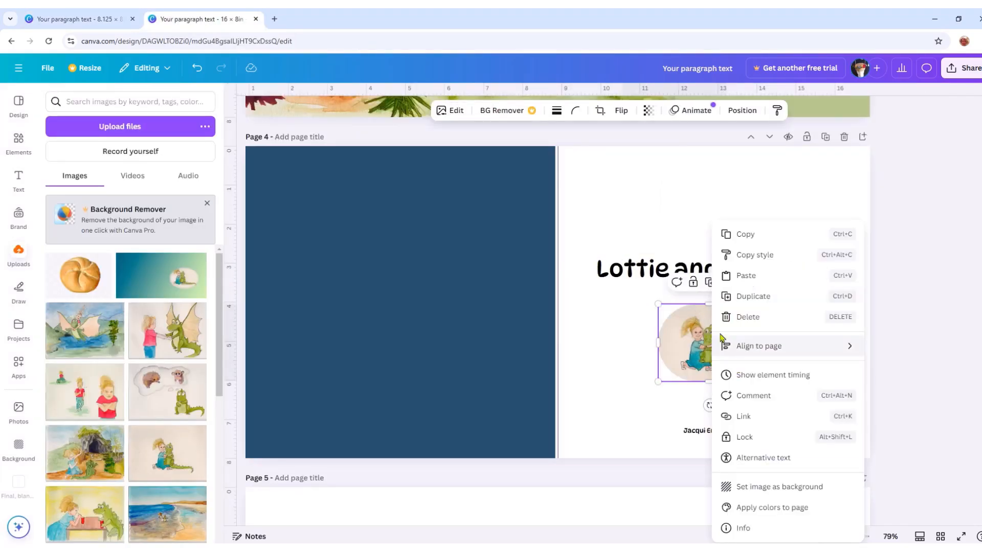
left_click(744, 236)
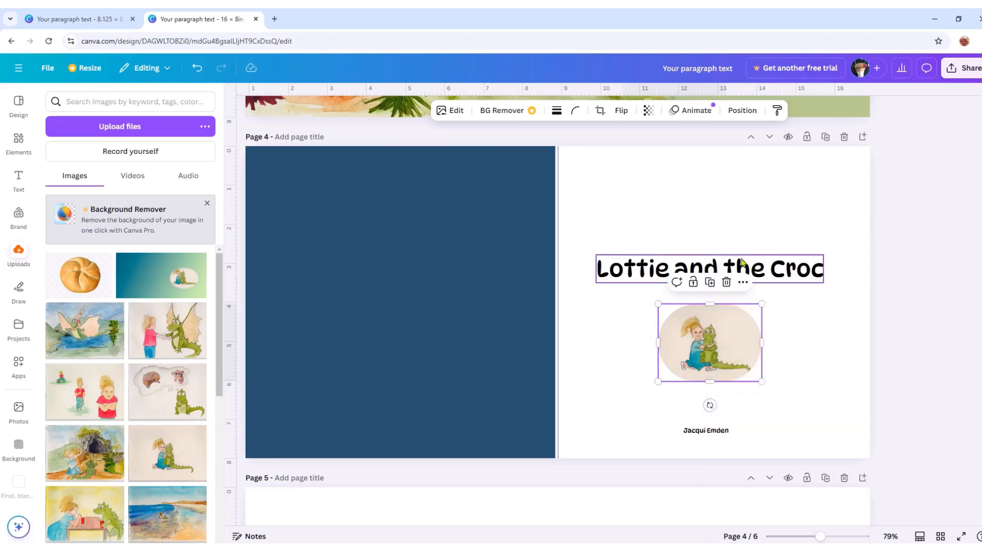
left_click(88, 22)
right_click(504, 344)
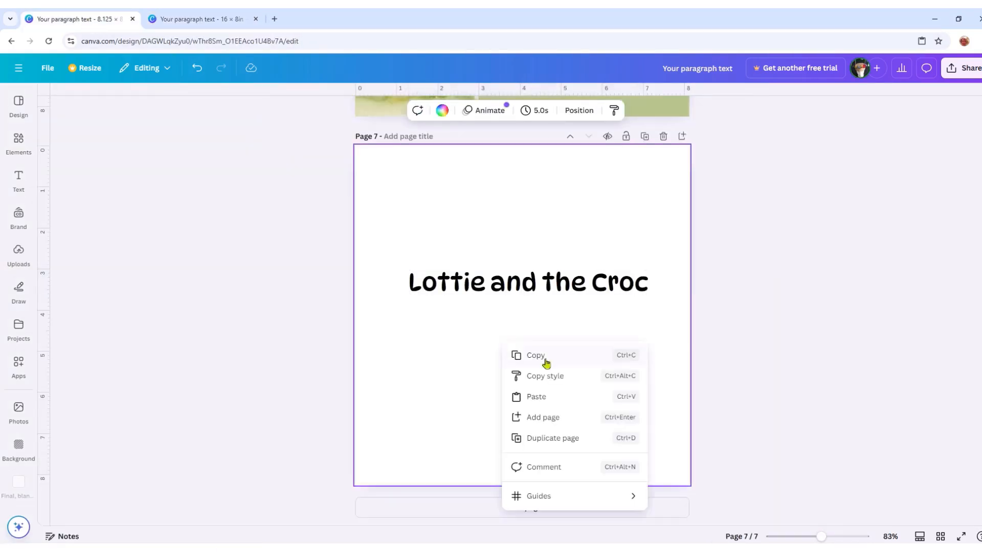
left_click(542, 398)
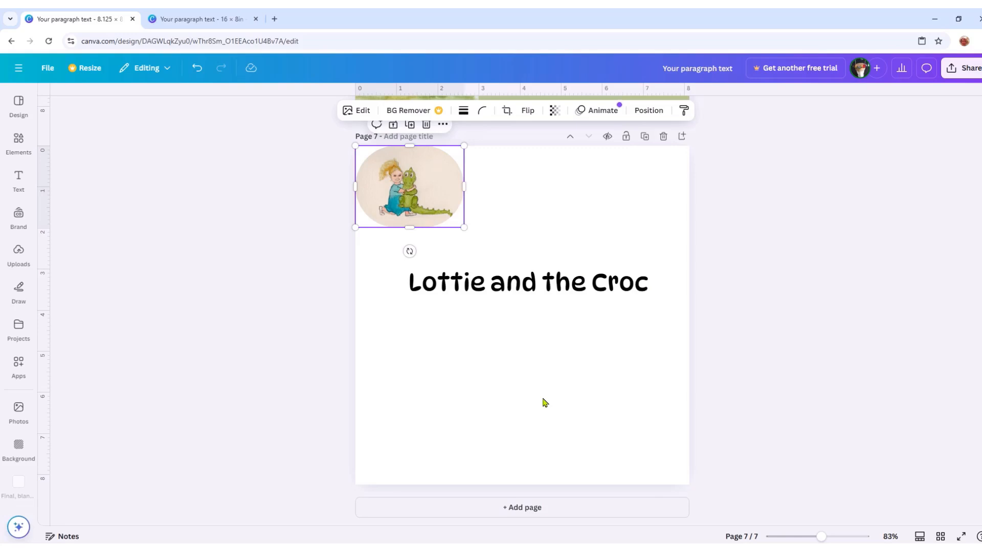
left_click_drag(421, 199, 541, 366)
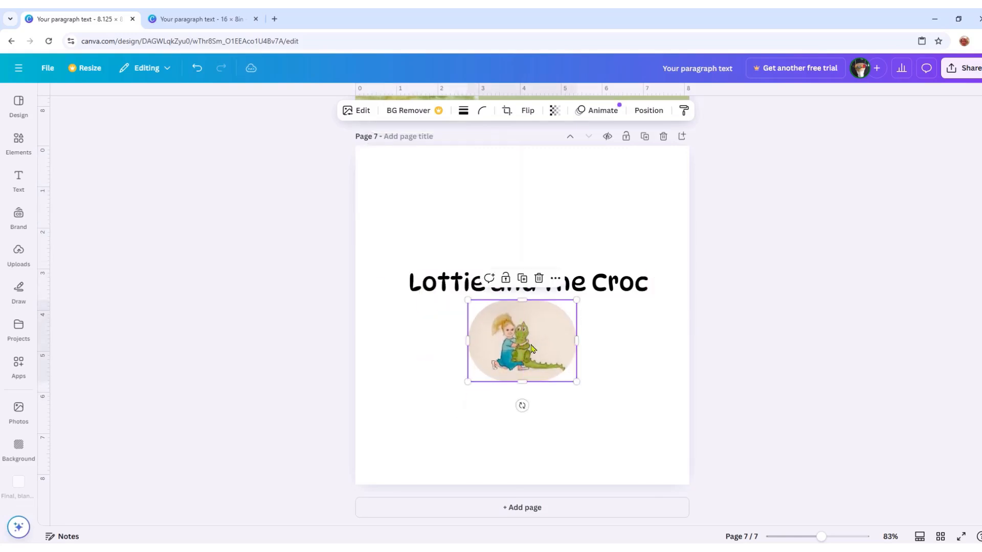
- Copy the author's name from the spread design's title page and place it below the illustration on single page 7
left_click(207, 19)
left_click(716, 433)
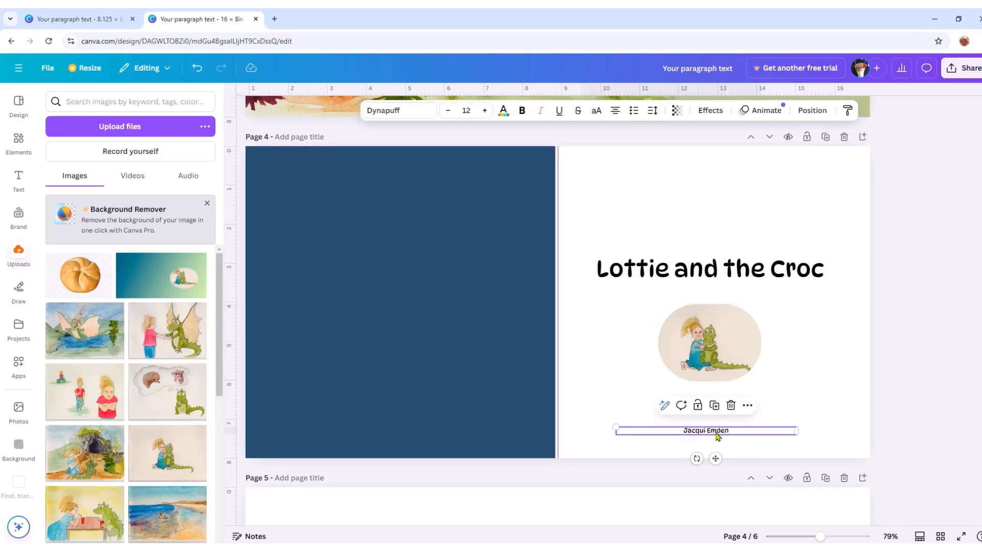
right_click(716, 433)
left_click(747, 276)
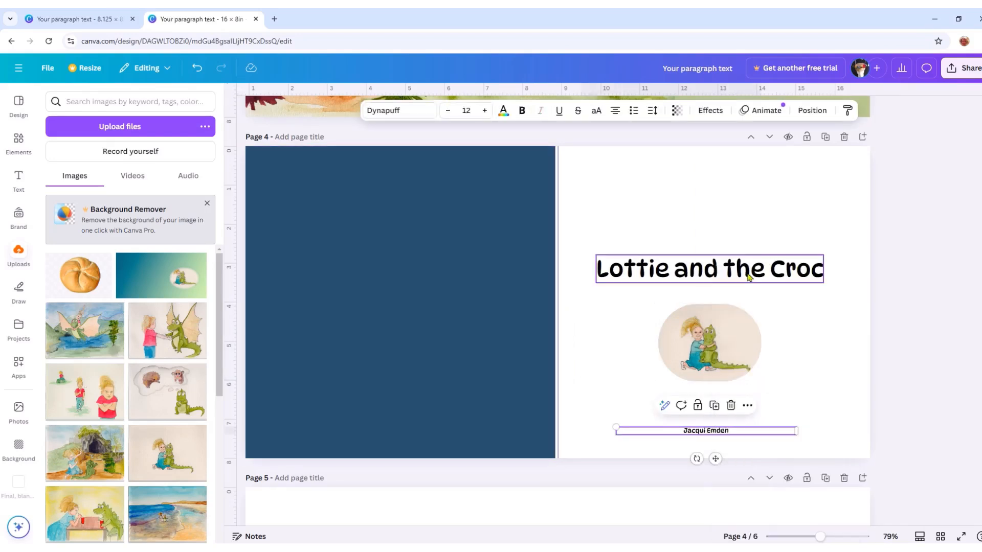
left_click(104, 21)
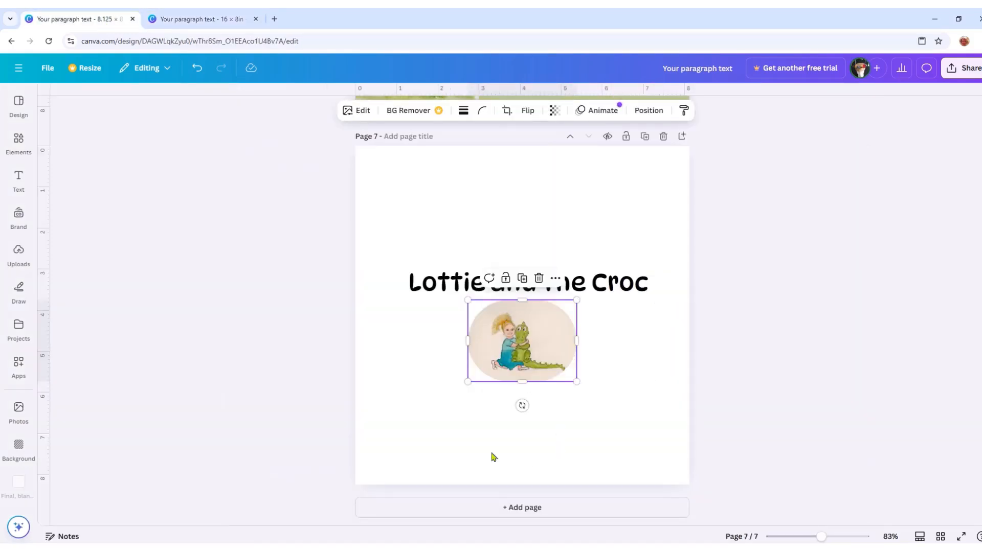
right_click(492, 457)
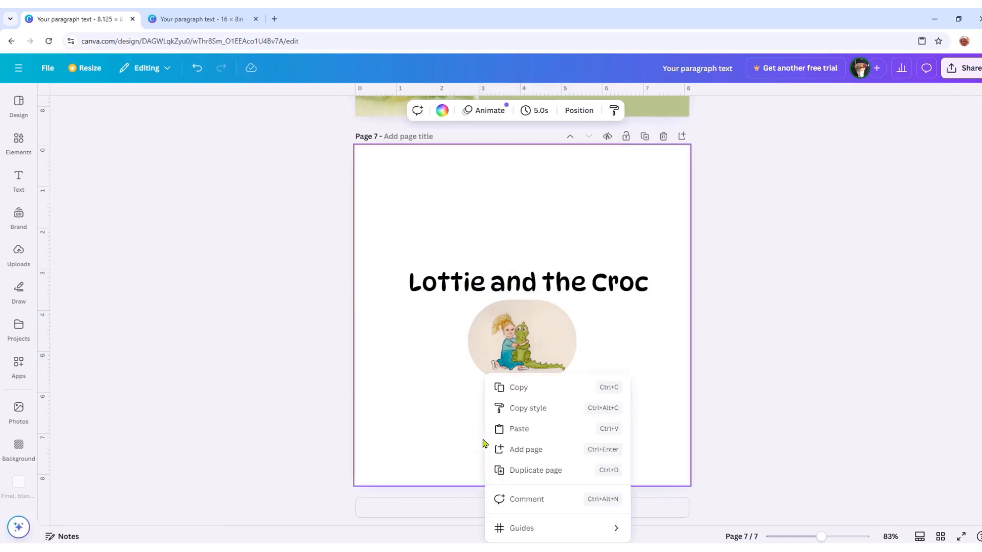
left_click(529, 430)
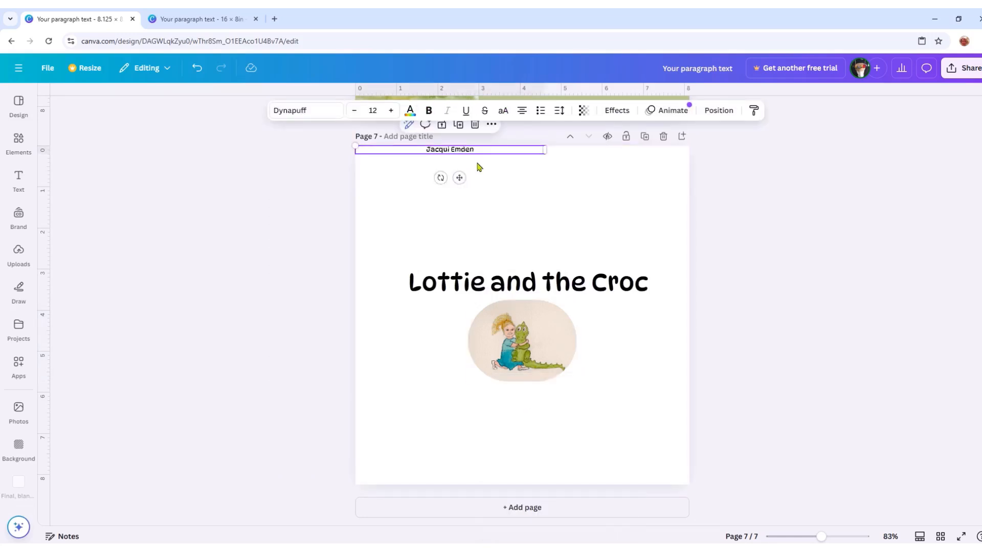
left_click_drag(459, 178, 538, 442)
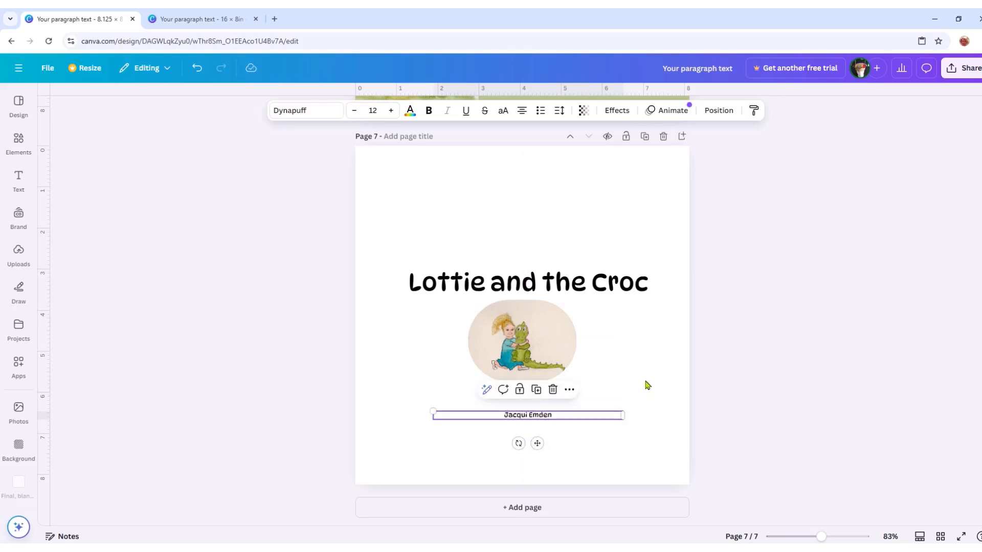
- Add a blank page 8 to the single-page design, then copy the copyright notice from page 5 of the spread design
left_click(527, 511)
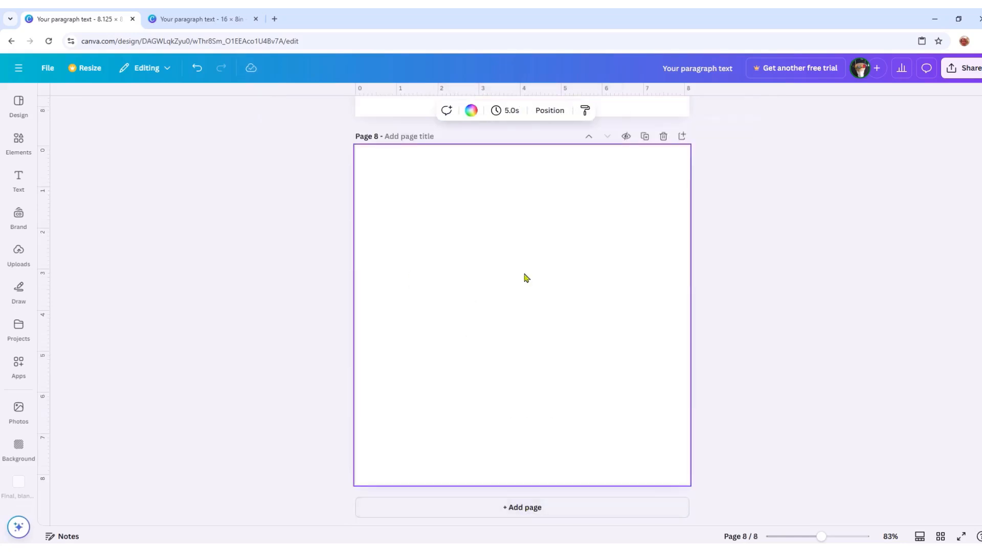
left_click(185, 23)
scroll(614, 373, "down", 5)
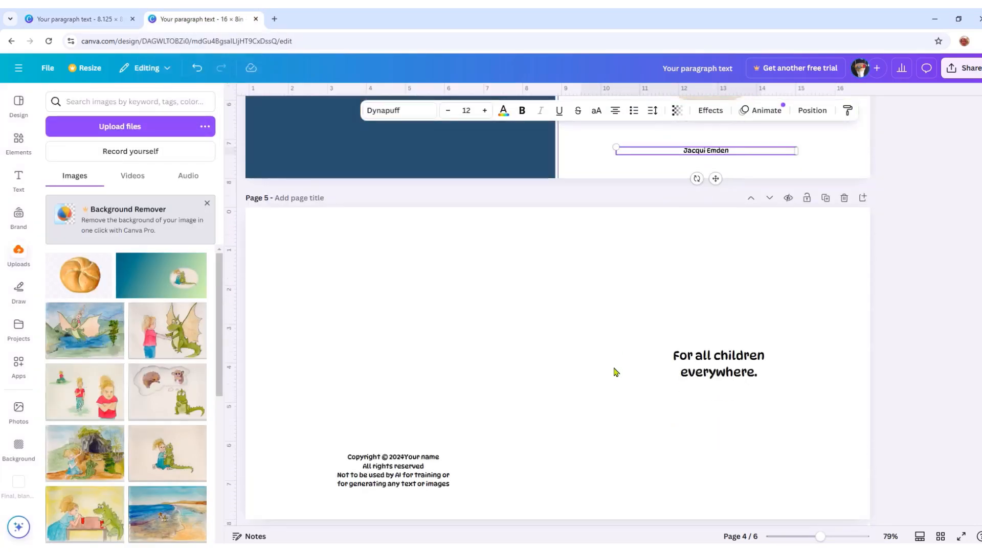
scroll(616, 372, "down", 5)
right_click(380, 237)
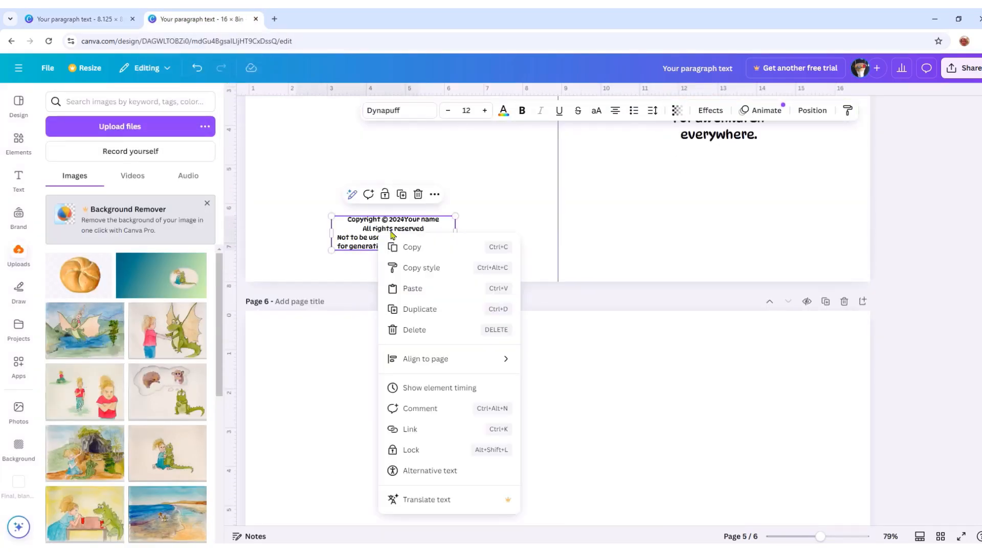
left_click(419, 248)
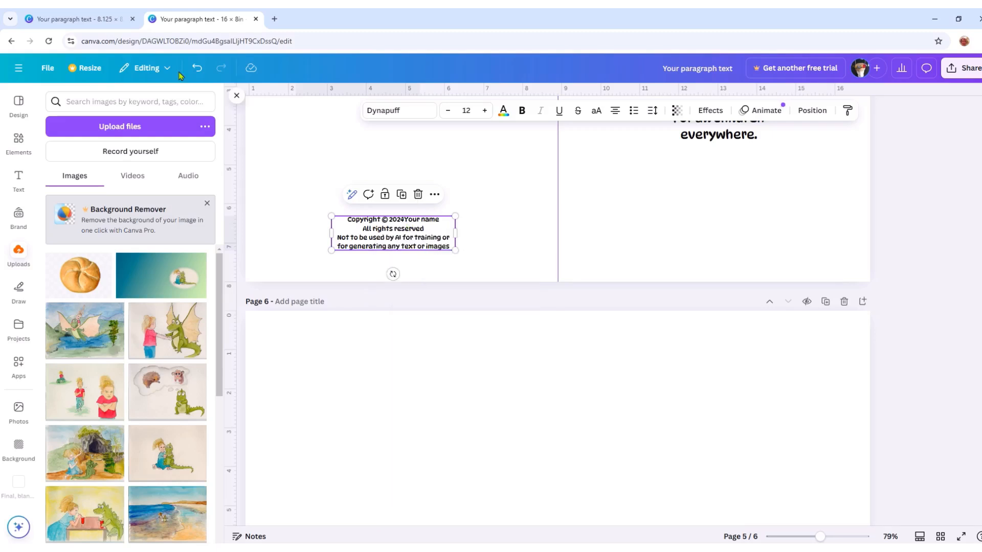
- Paste the copyright notice onto page 8 of the single-page design and centre it horizontally near the page's lower edge
left_click(81, 24)
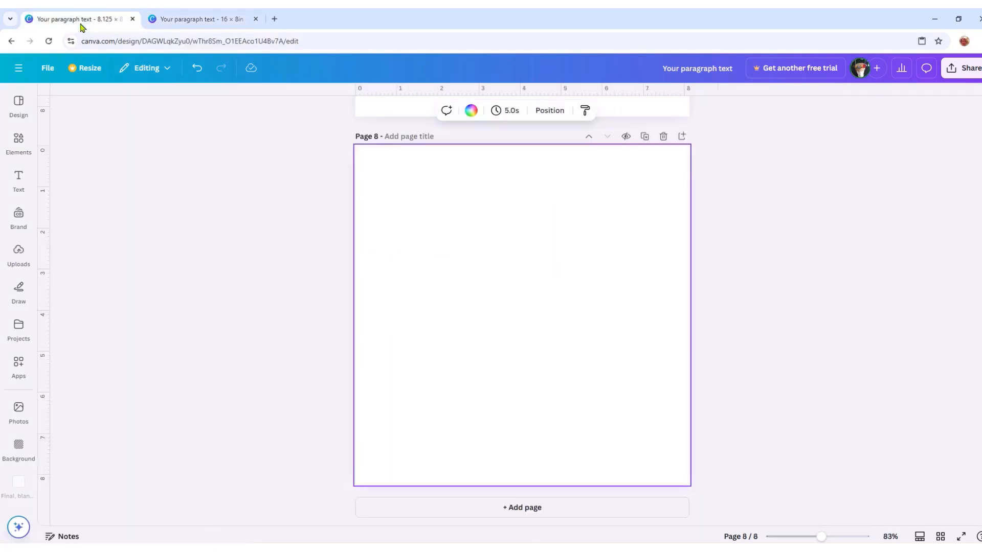
right_click(495, 429)
left_click(536, 433)
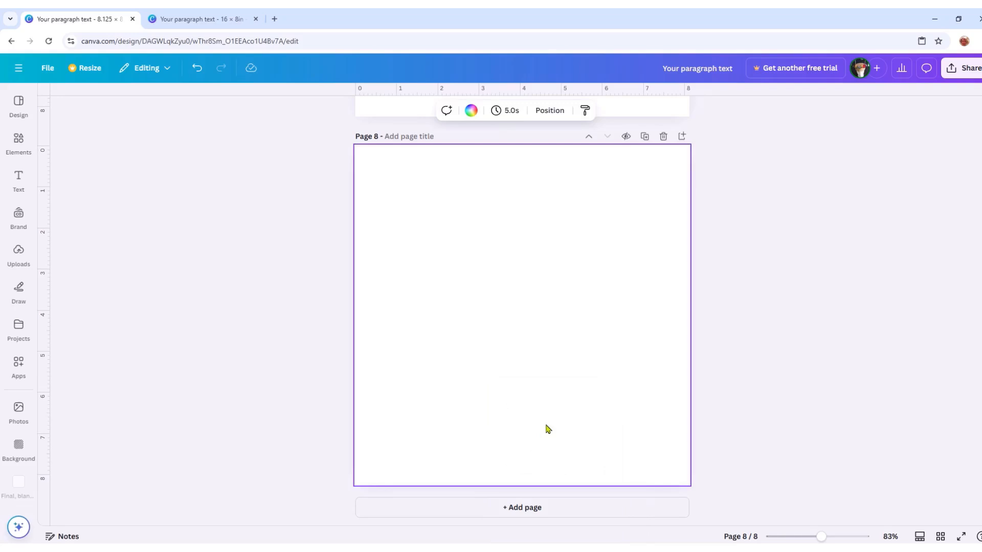
left_click_drag(513, 432, 523, 425)
left_click(622, 412)
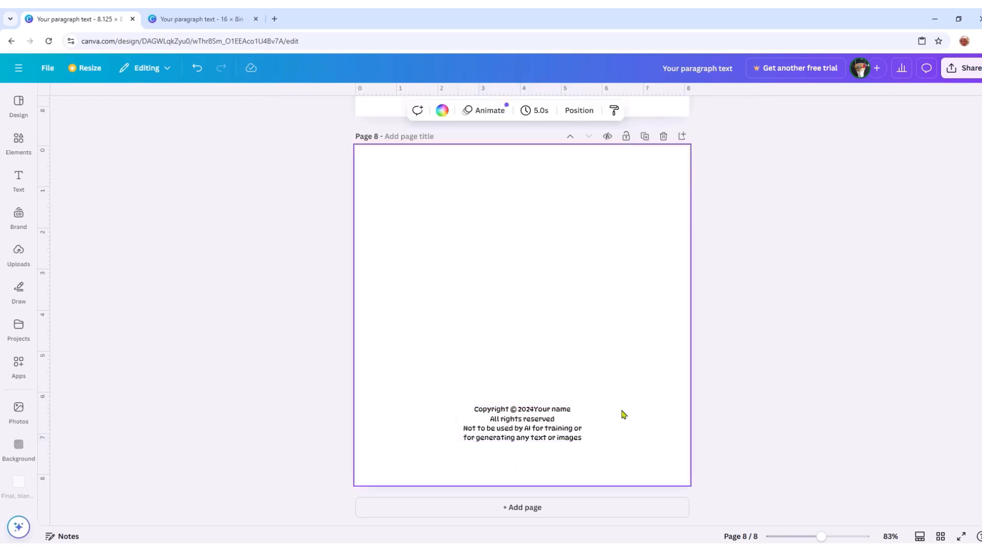
- Add a blank page 9 to the single-page design, then copy the dedication "For all children everywhere." from page 5 of the spread design
left_click(539, 508)
left_click(199, 20)
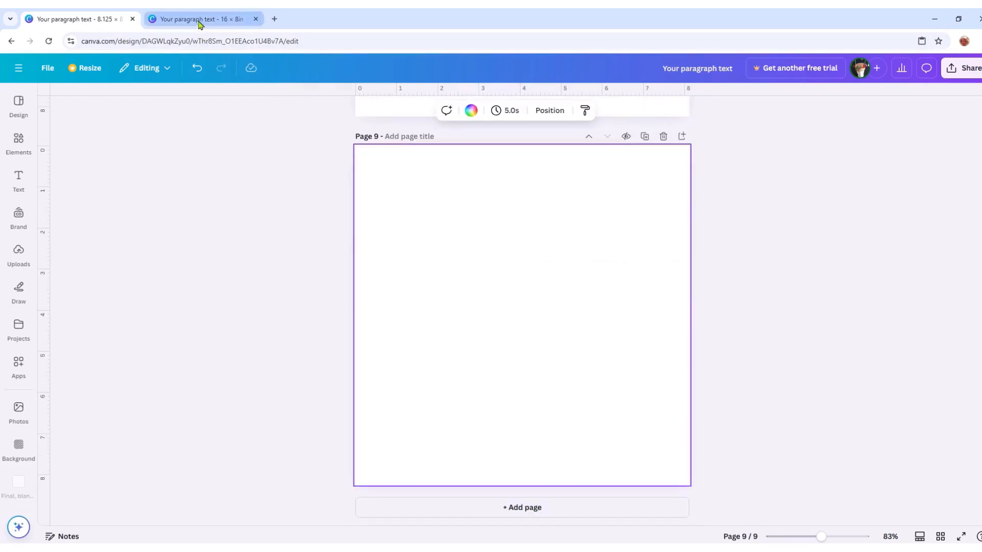
scroll(734, 237, "up", 5)
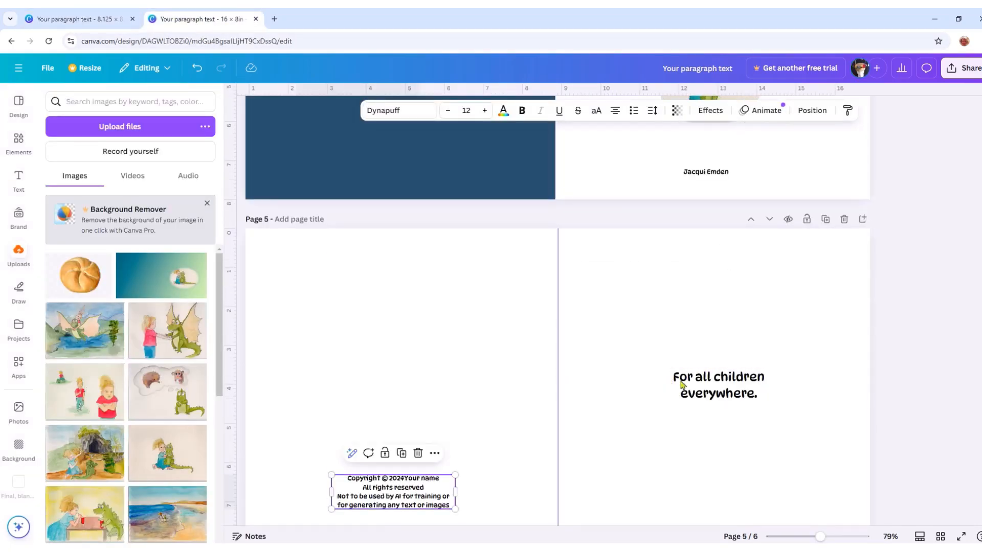
right_click(718, 390)
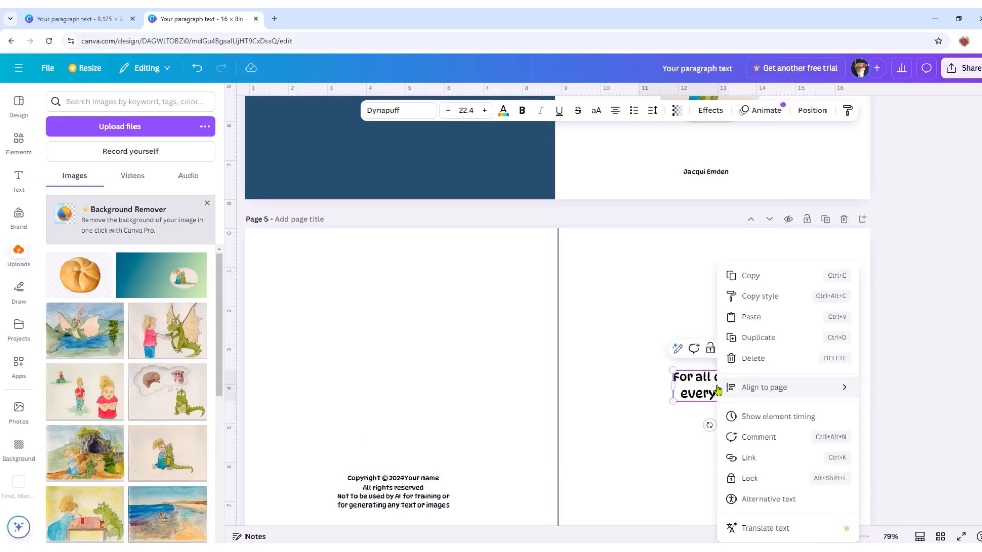
left_click(747, 276)
- Paste the dedication onto page 9 of the single-page design and place it in the centre of the page
left_click(113, 24)
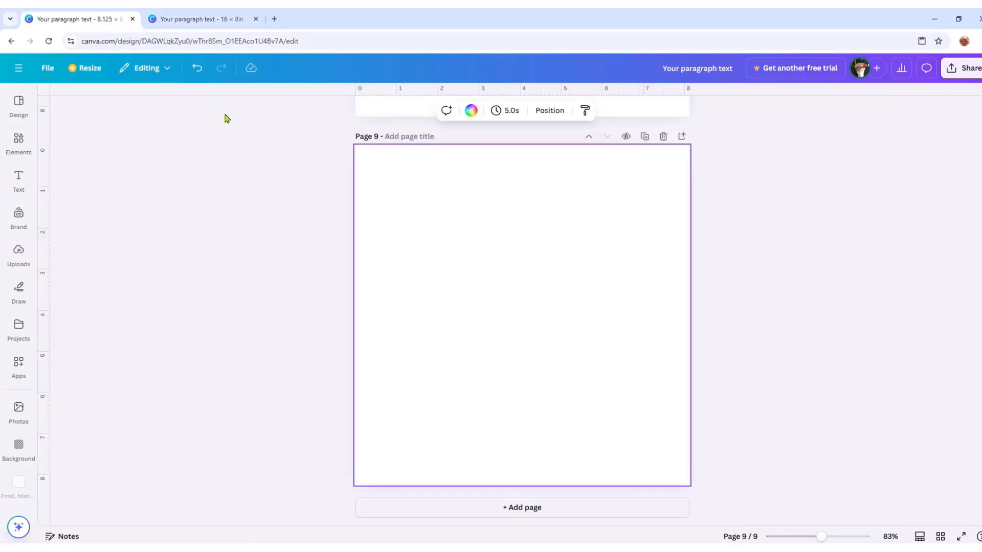
right_click(484, 287)
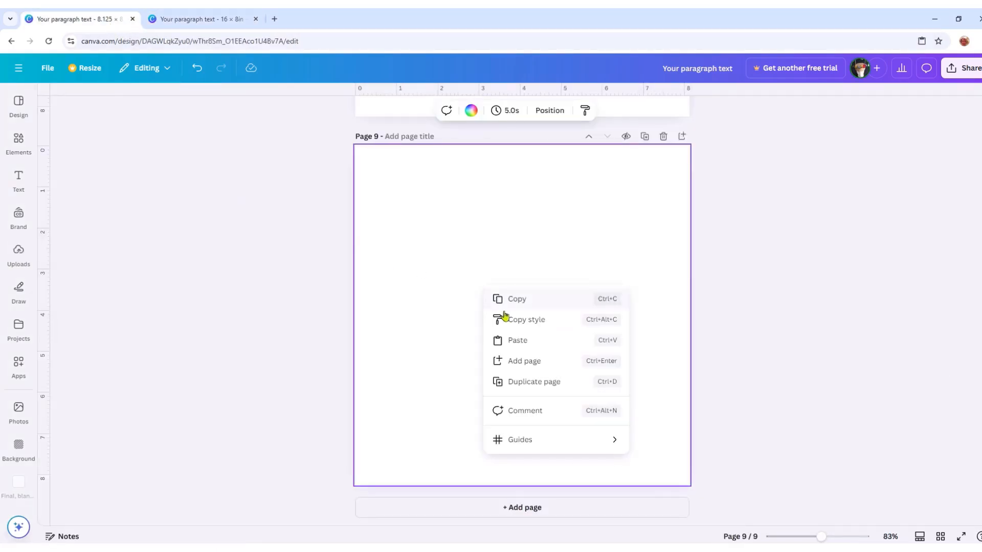
left_click(504, 340)
left_click_drag(412, 202, 532, 358)
left_click(626, 413)
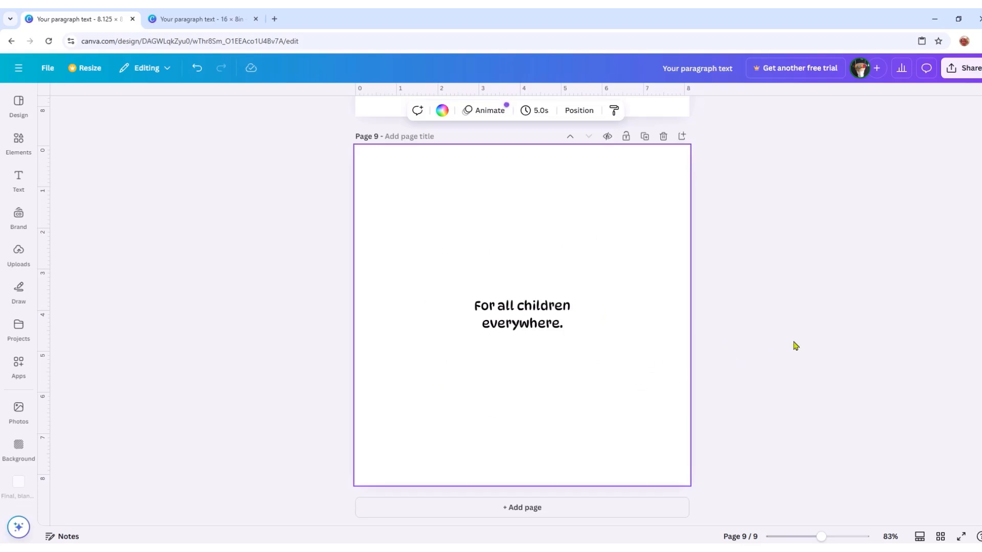
- Reorder the single-page design in grid view so the title, copyright and dedication pages become pages 1, 2 and 3
scroll(647, 379, "up", 15)
scroll(730, 342, "down", 5)
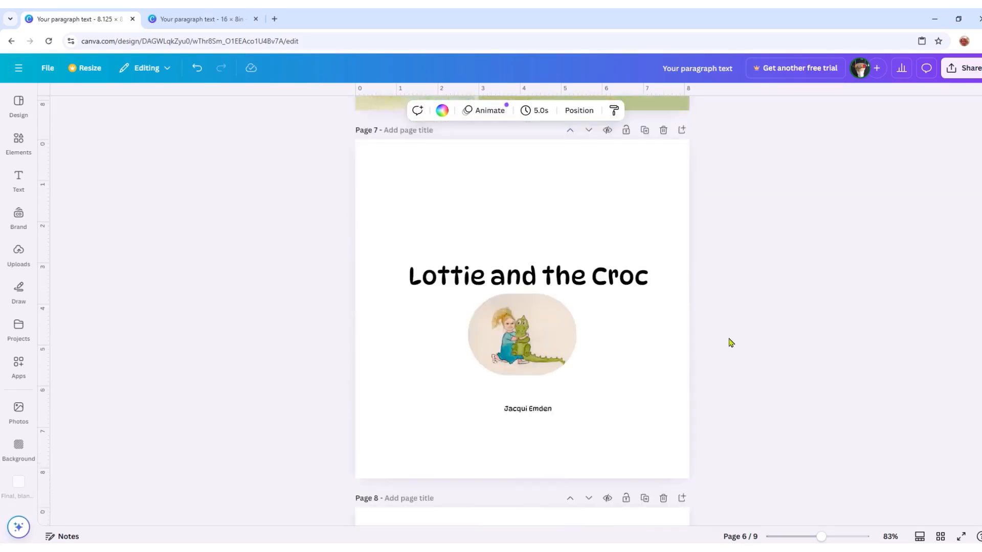
left_click(940, 537)
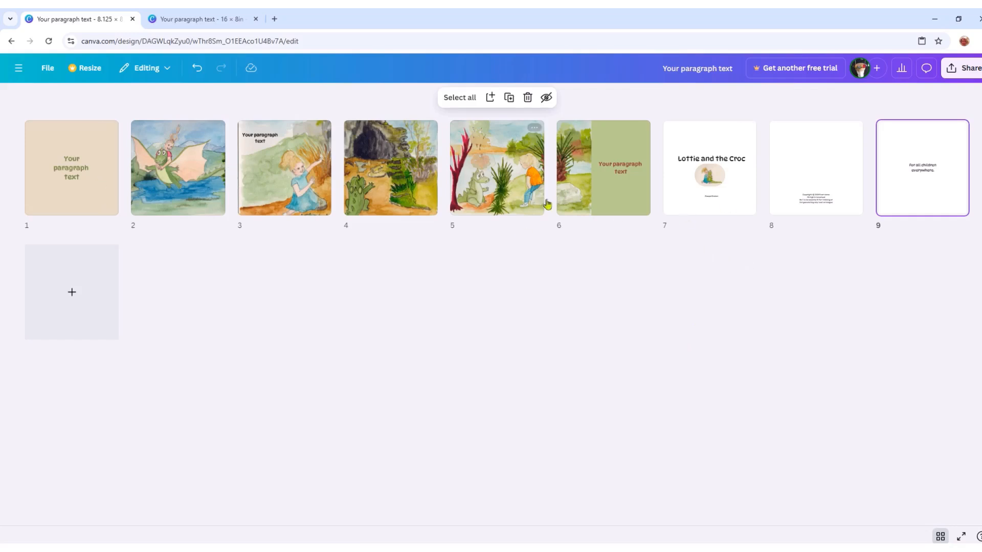
left_click_drag(739, 207, 110, 219)
left_click_drag(818, 177, 162, 168)
left_click_drag(839, 167, 118, 159)
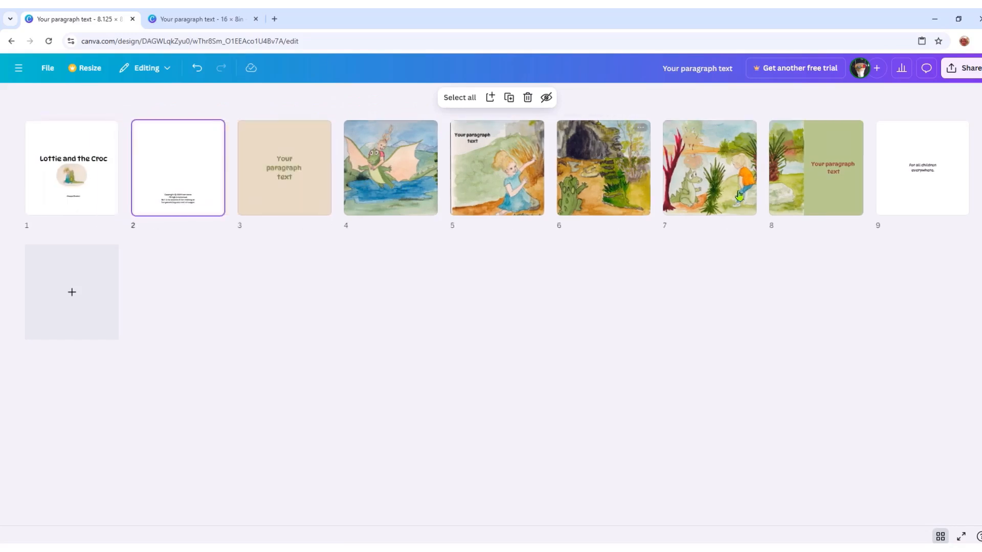
left_click_drag(909, 186, 209, 191)
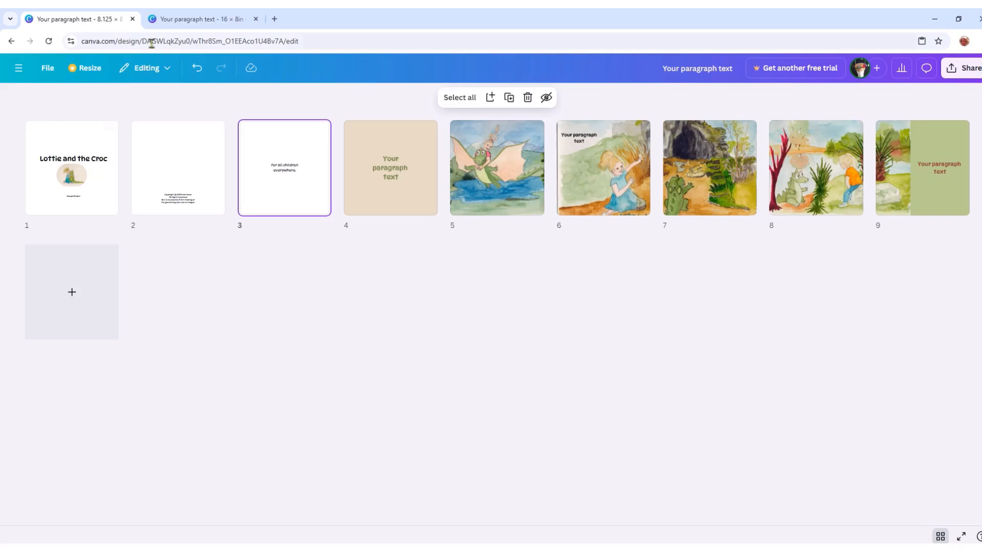
- Check the spread design's page 4, then add two blank pages to the single-page design and move them ahead of the title page
left_click(180, 21)
scroll(433, 215, "up", 5)
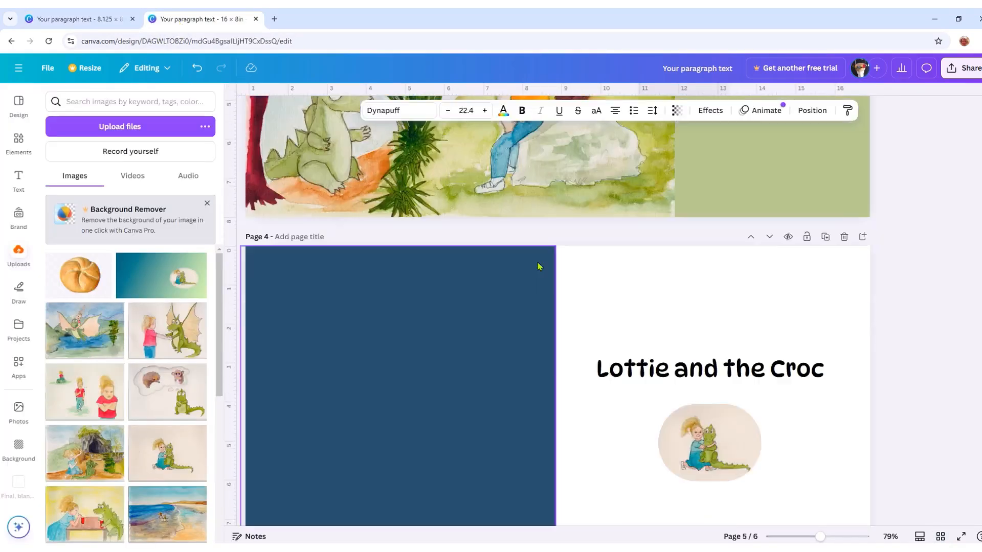
scroll(537, 265, "down", 2)
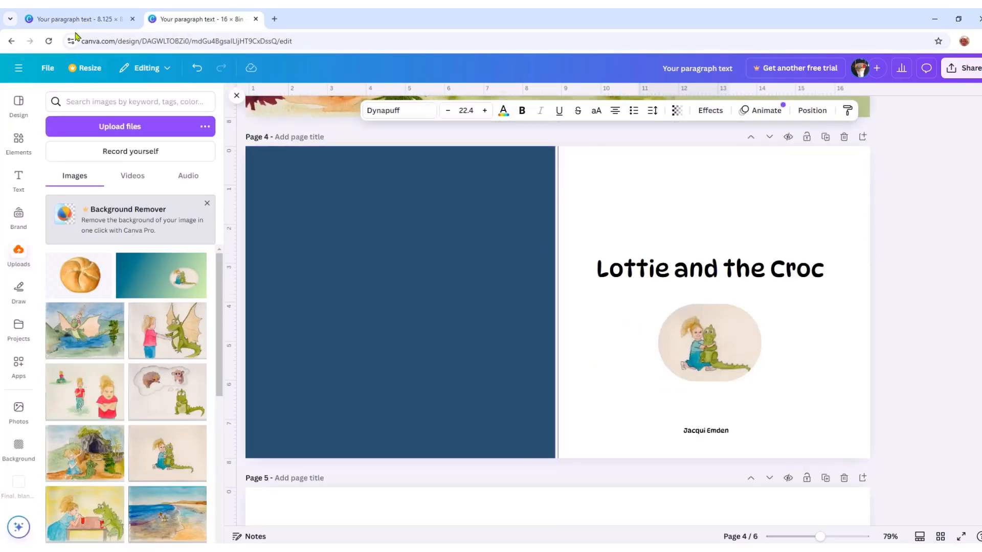
left_click(75, 21)
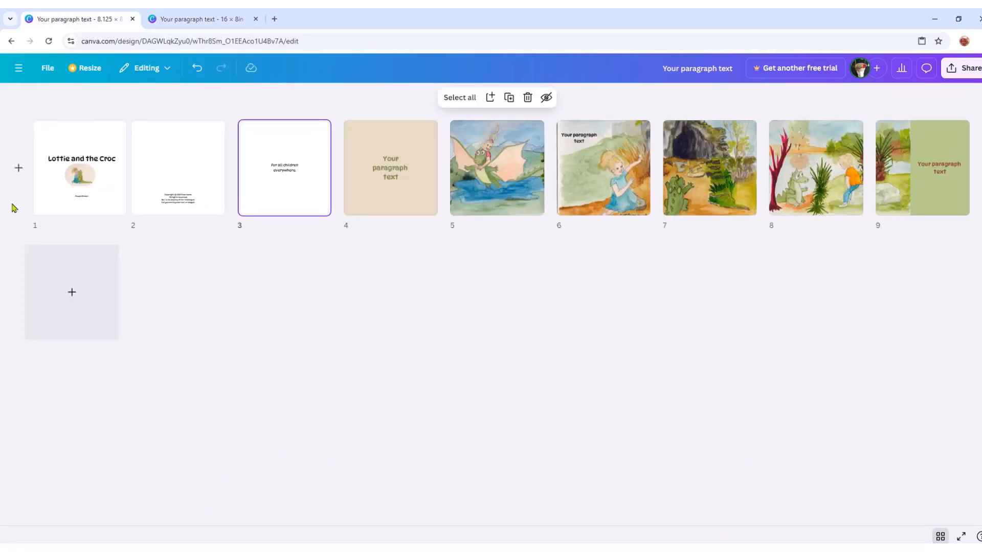
left_click(99, 330)
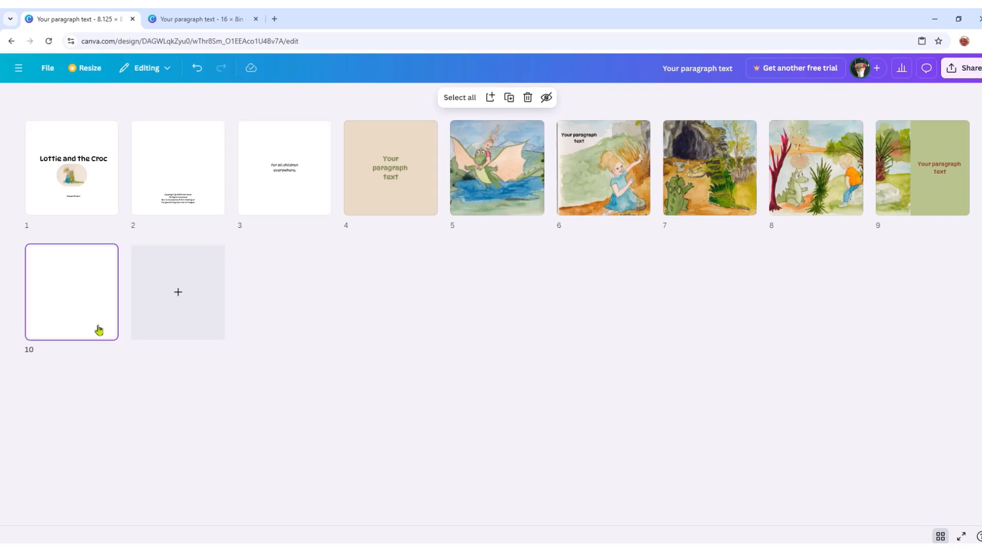
right_click(74, 304)
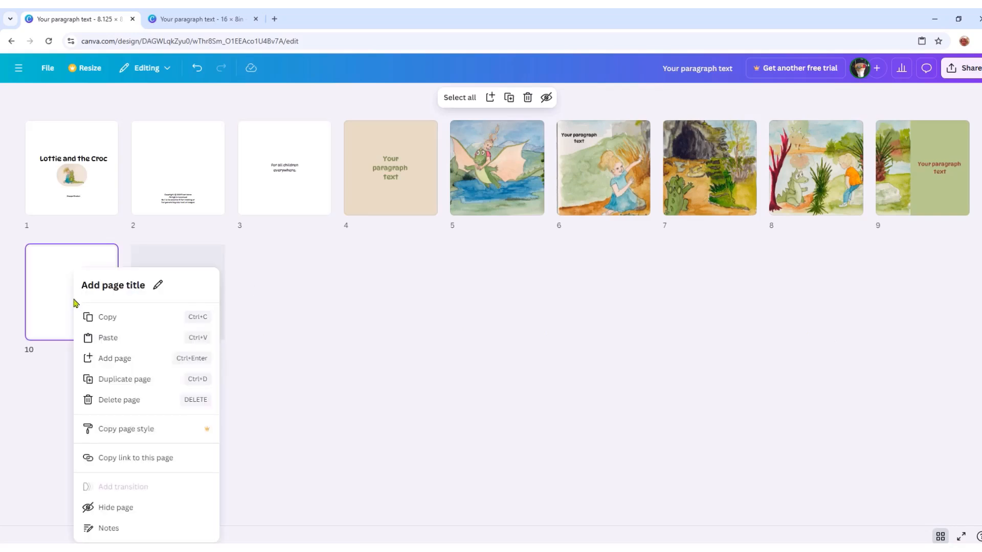
left_click(128, 379)
left_click_drag(180, 309, 31, 169)
left_click_drag(149, 320, 24, 178)
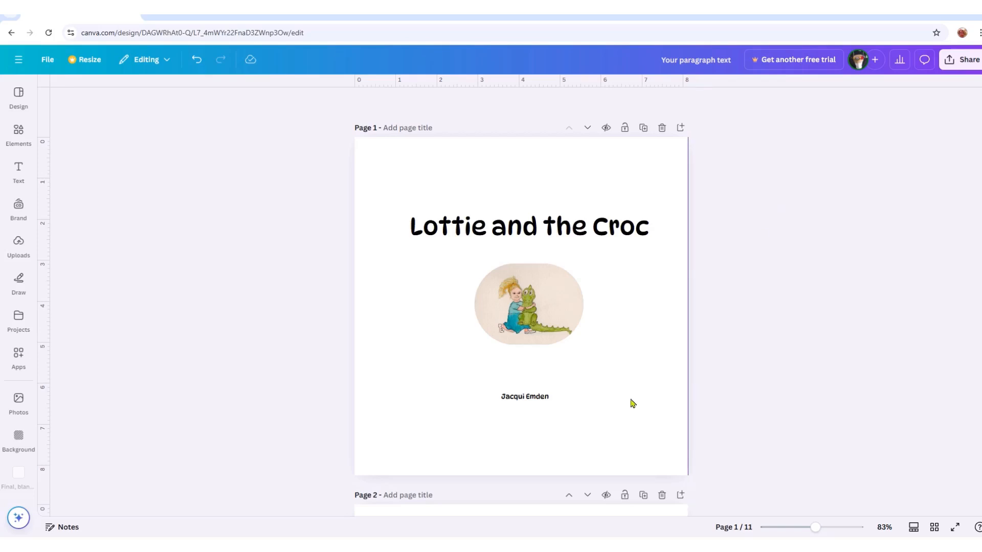
- Set the download options for all pages to PDF Print with Flatten PDF enabled and the RGB (best for digital use) color profile
left_click(959, 61)
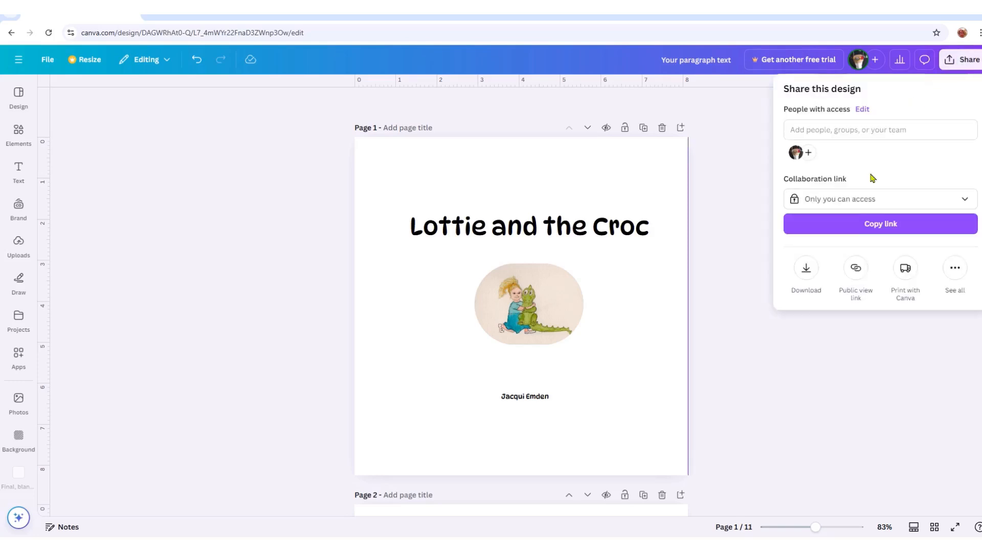
left_click(806, 271)
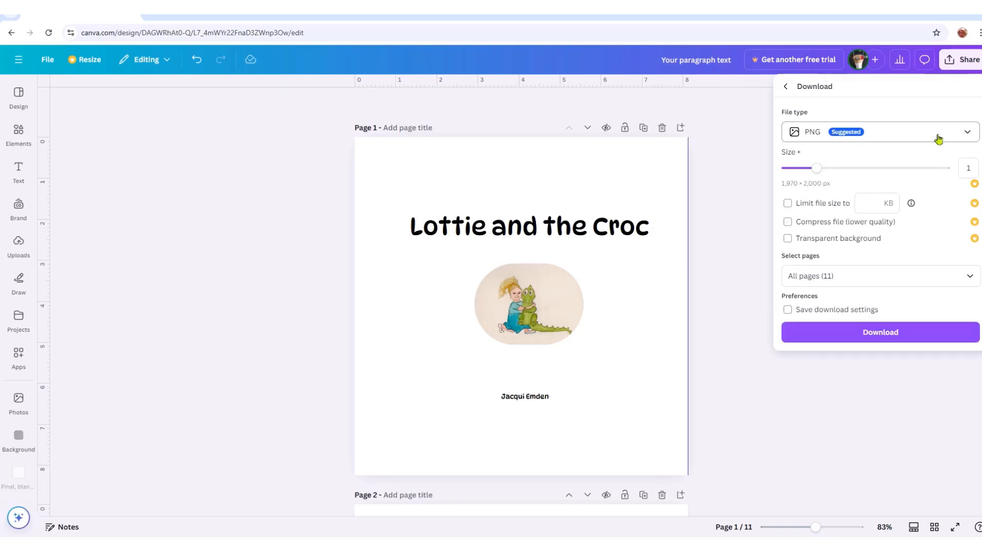
left_click(968, 136)
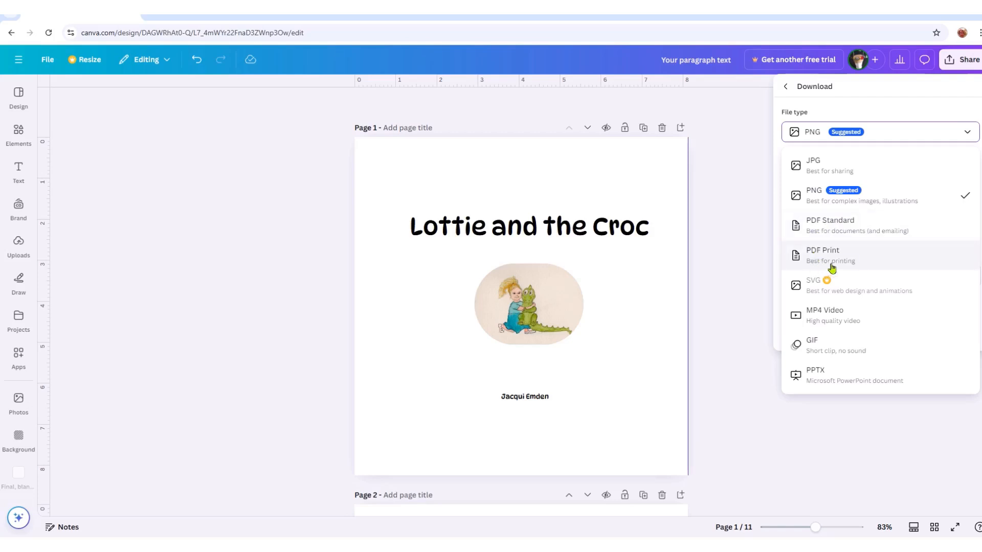
left_click(806, 256)
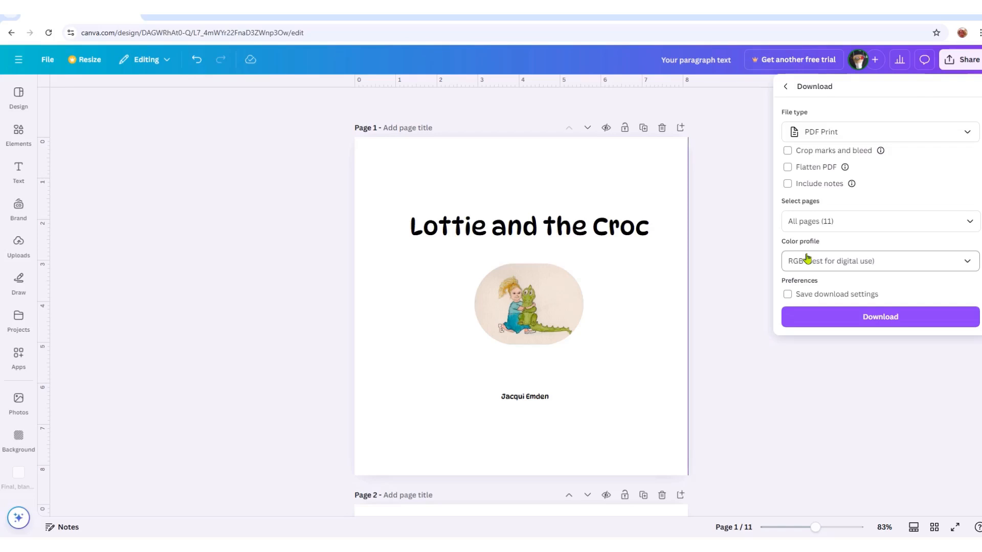
left_click(787, 167)
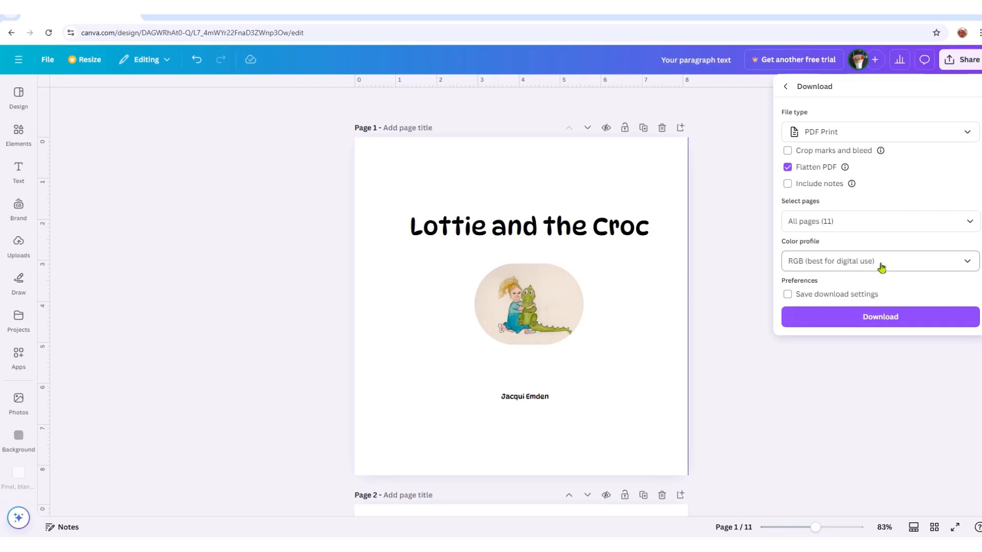
left_click(967, 264)
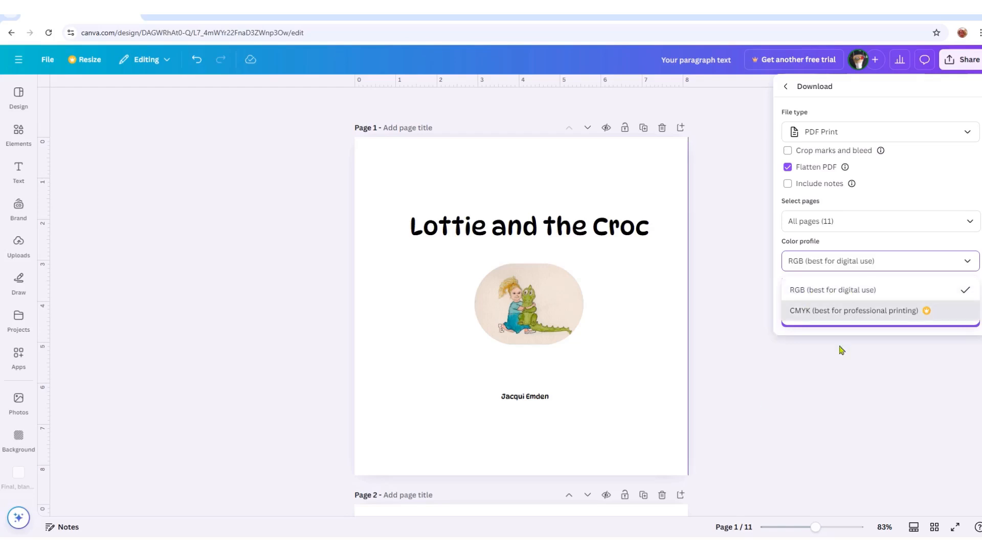
left_click(965, 295)
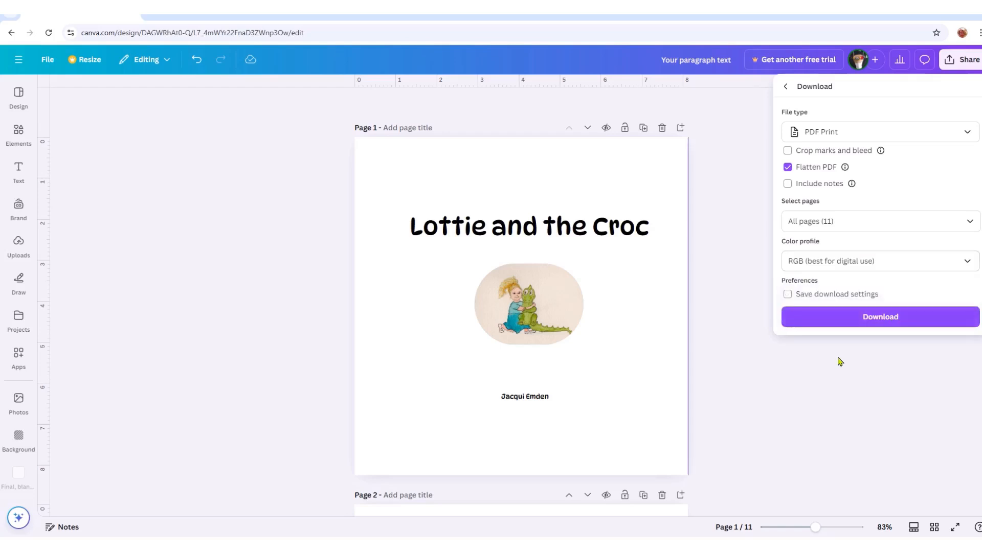